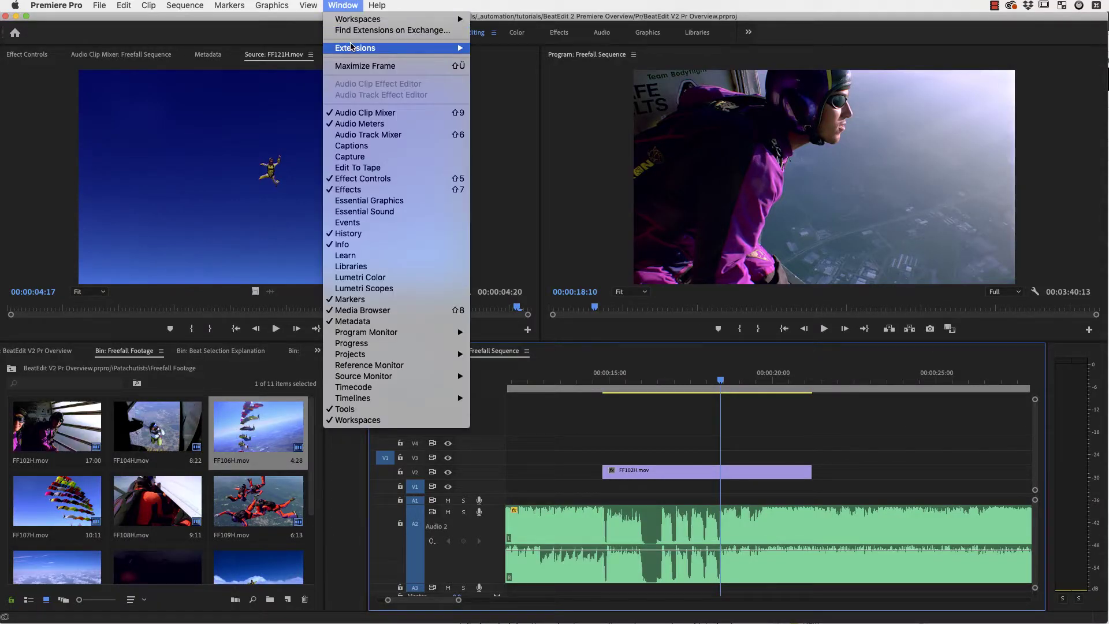
# Open the Beat Edit extension panel and select the Audio 2 music clip on track A2.
pyautogui.moveTo(451, 53)
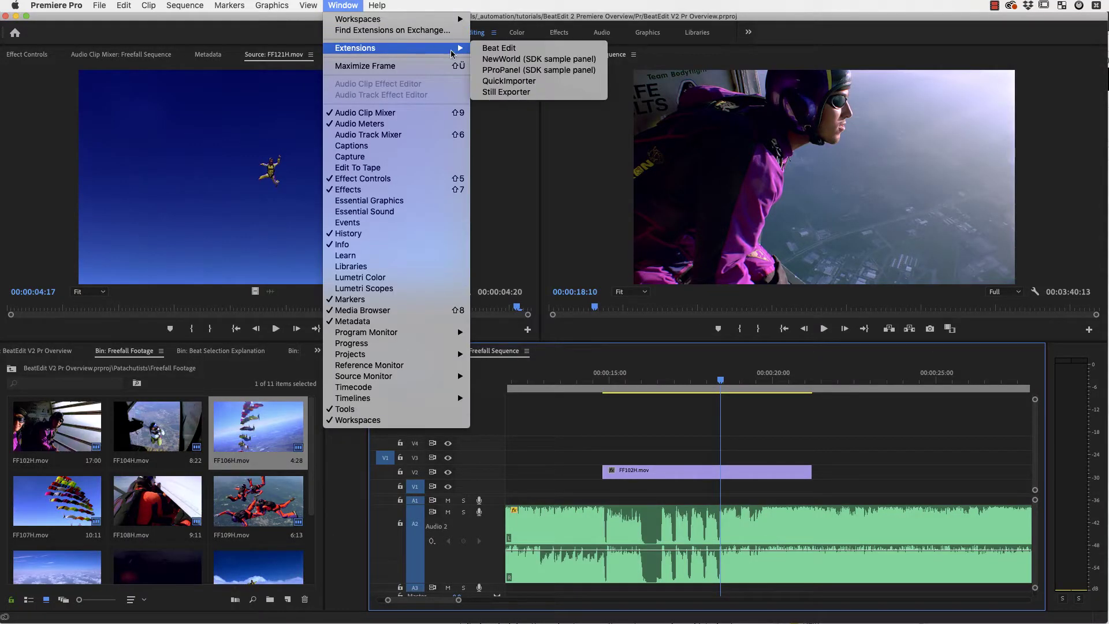
pyautogui.click(501, 51)
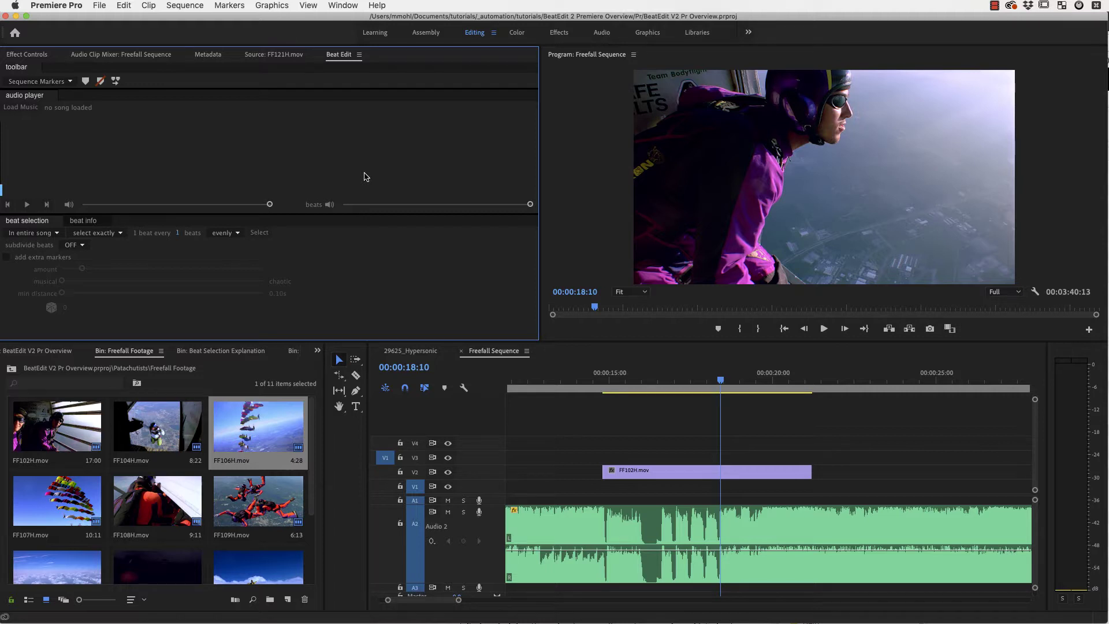
pyautogui.click(677, 527)
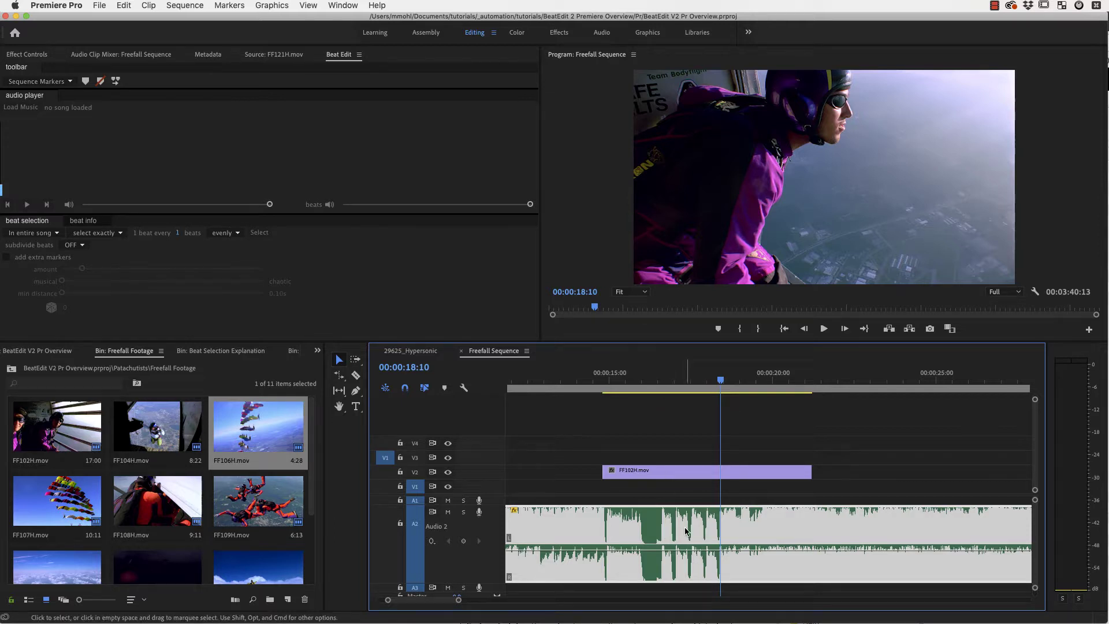
# Load 138_Bar_Song.mp3, preview it with lower music and beat-click volumes, and toggle the beat clicks.
pyautogui.click(30, 109)
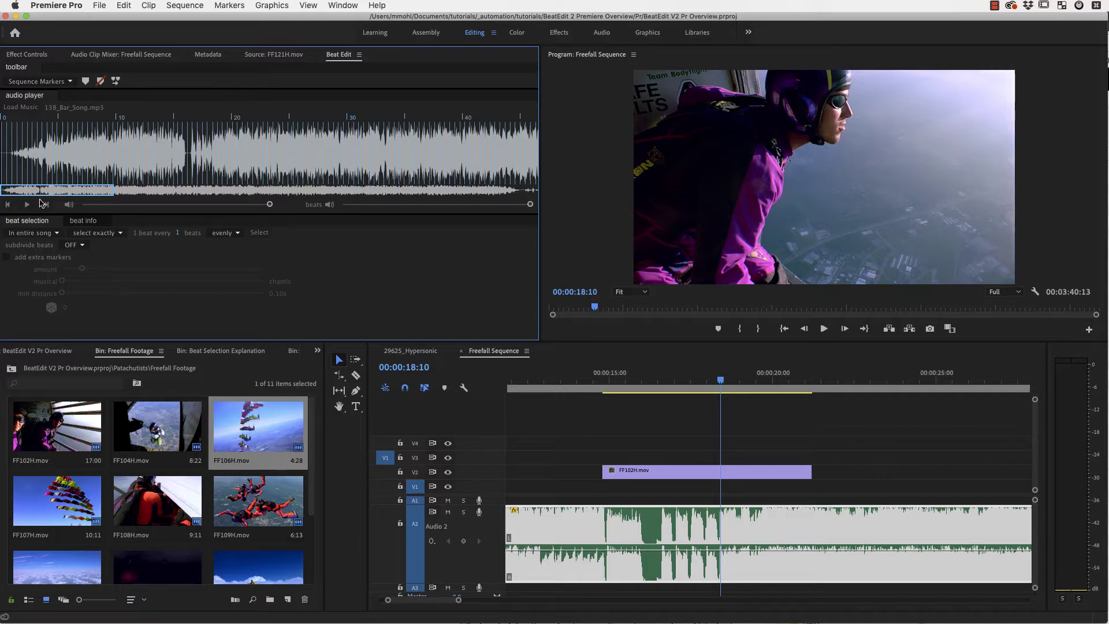
pyautogui.click(27, 205)
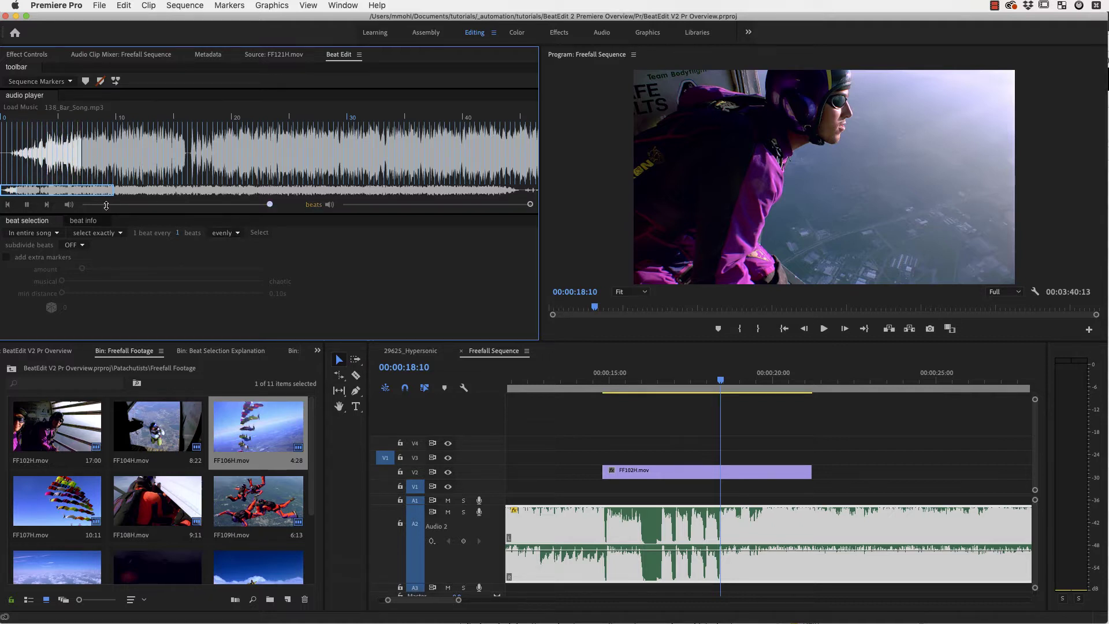
pyautogui.moveTo(269, 204); pyautogui.dragTo(193, 206)
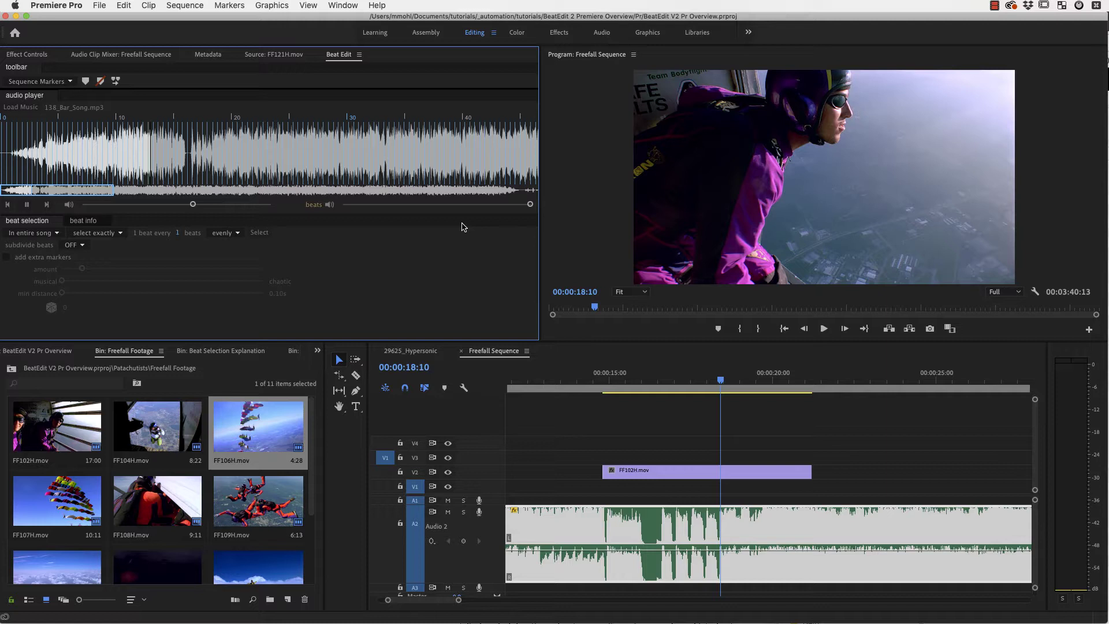
pyautogui.moveTo(530, 204)
pyautogui.mouseDown()
pyautogui.moveTo(342, 205)
pyautogui.moveTo(525, 205)
pyautogui.mouseUp()
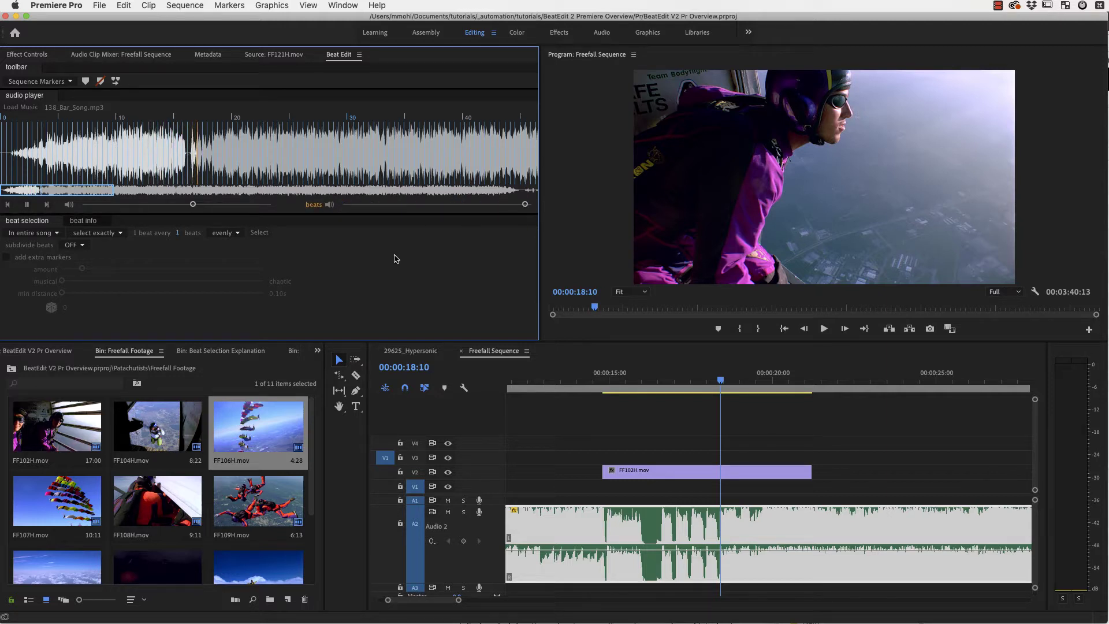
pyautogui.click(329, 206)
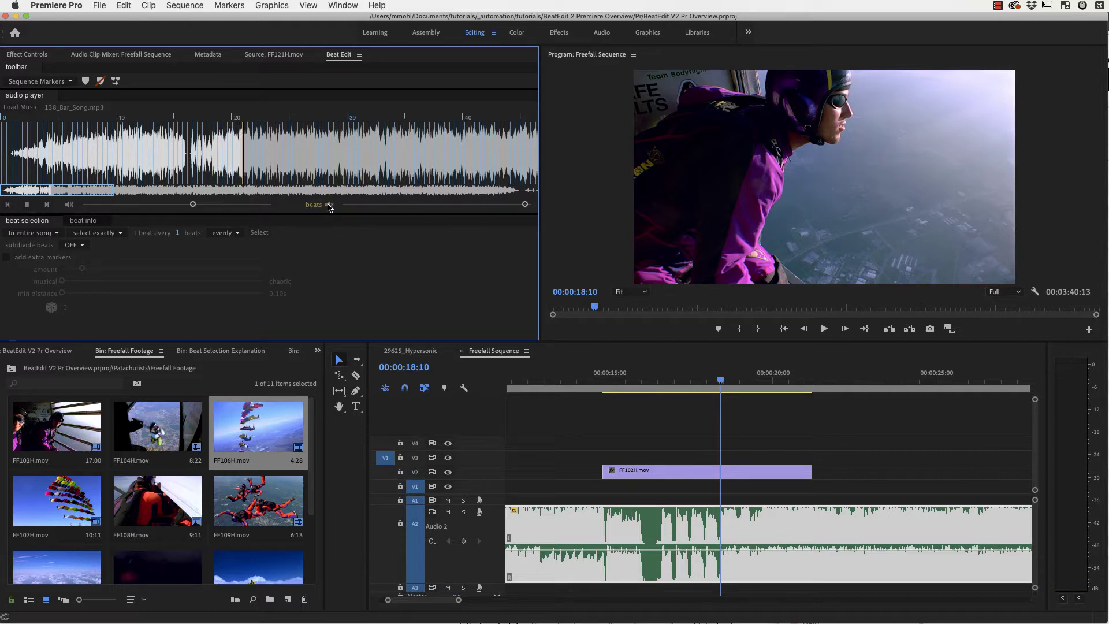
pyautogui.click(330, 206)
pyautogui.click(29, 205)
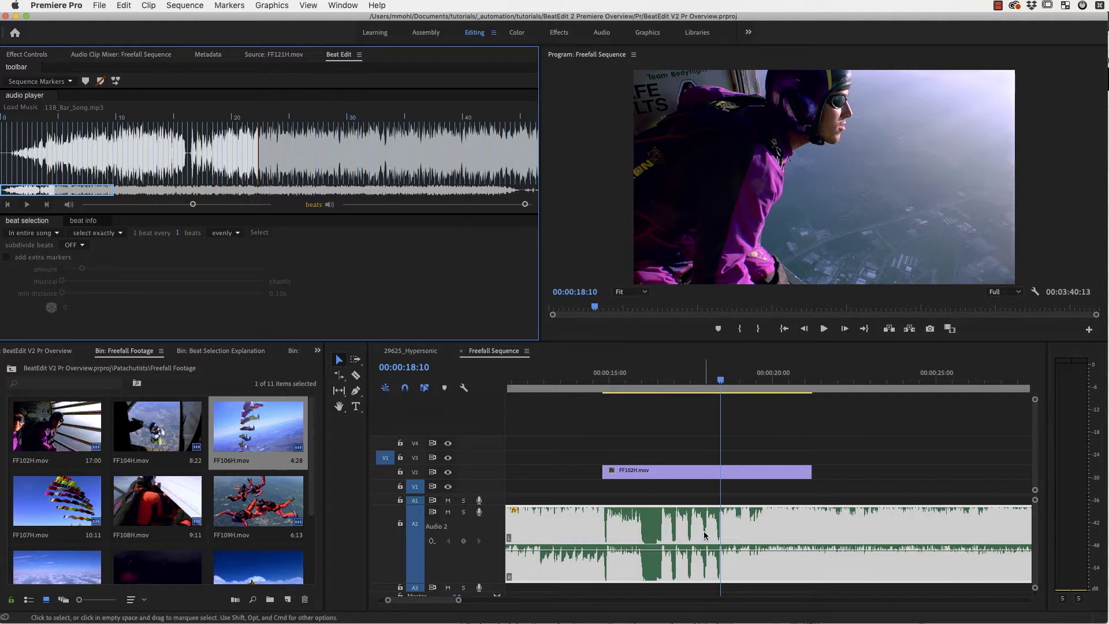
# Switch BeatEdit's marker type to Clip Markers and create beat markers on the music clip.
pyautogui.click(35, 84)
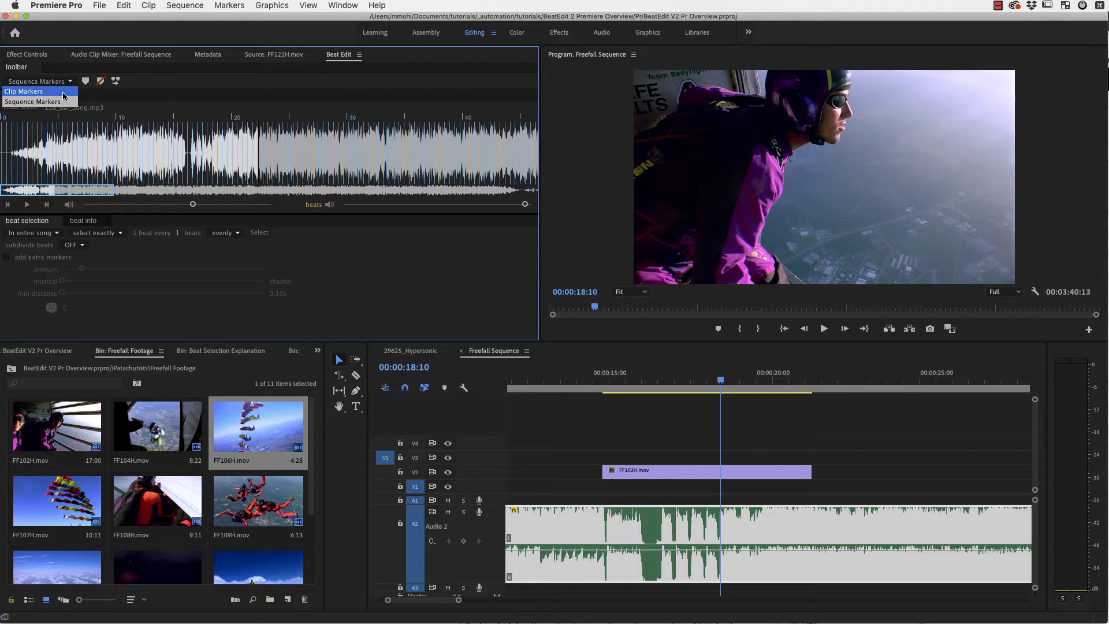
pyautogui.click(39, 93)
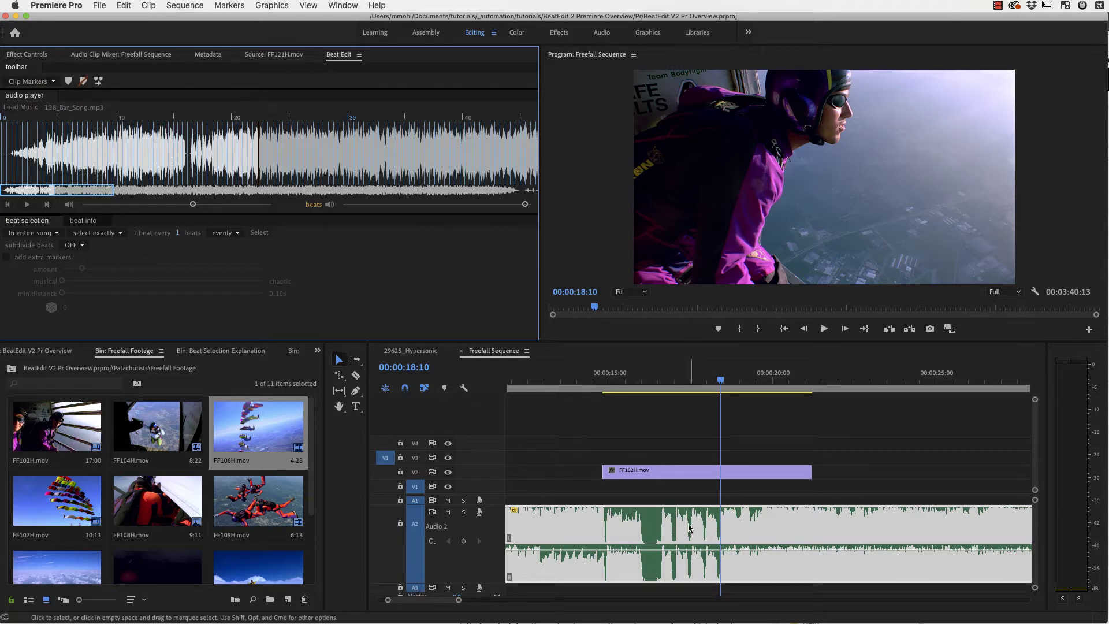
pyautogui.click(69, 83)
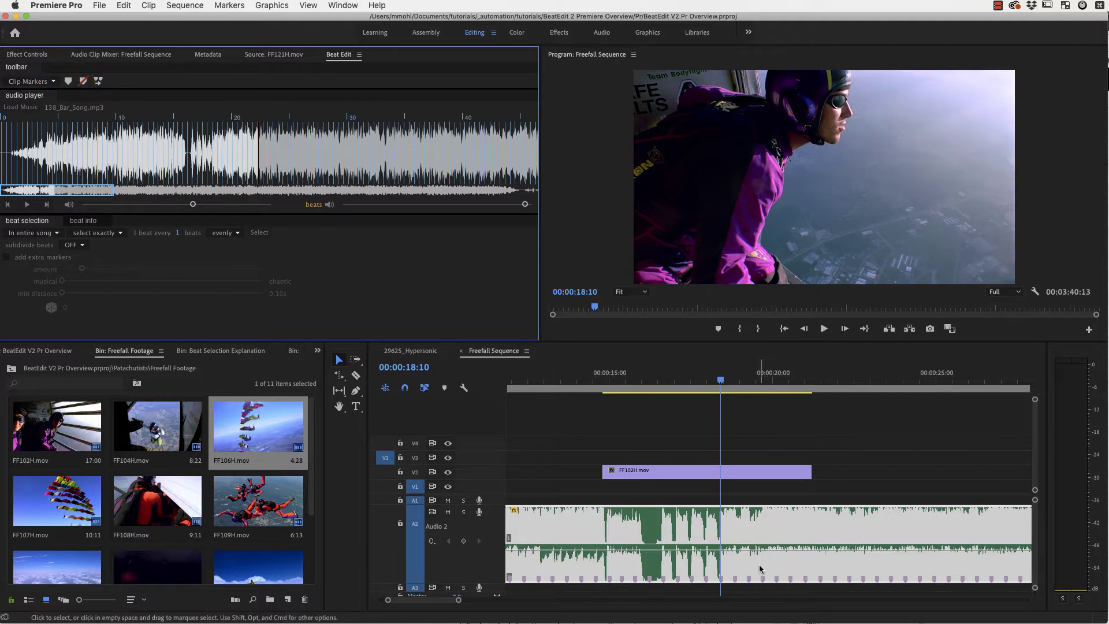
# Play the sequence from 15 seconds to review where the next clips go.
pyautogui.click(652, 380)
pyautogui.moveTo(653, 382); pyautogui.dragTo(610, 385)
pyautogui.press('space')
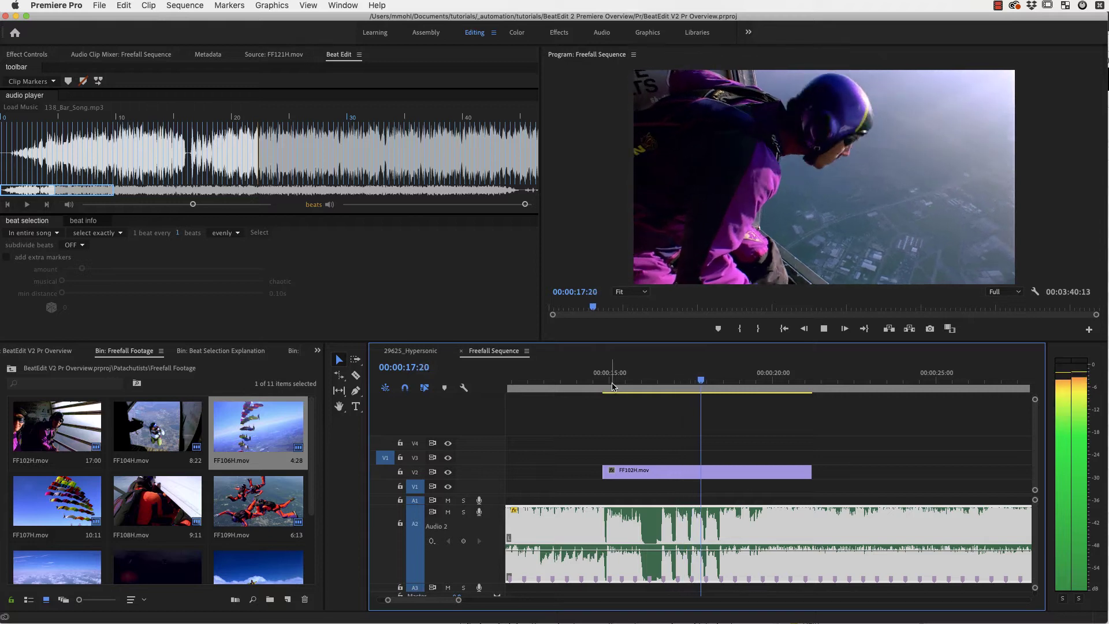
pyautogui.press('space')
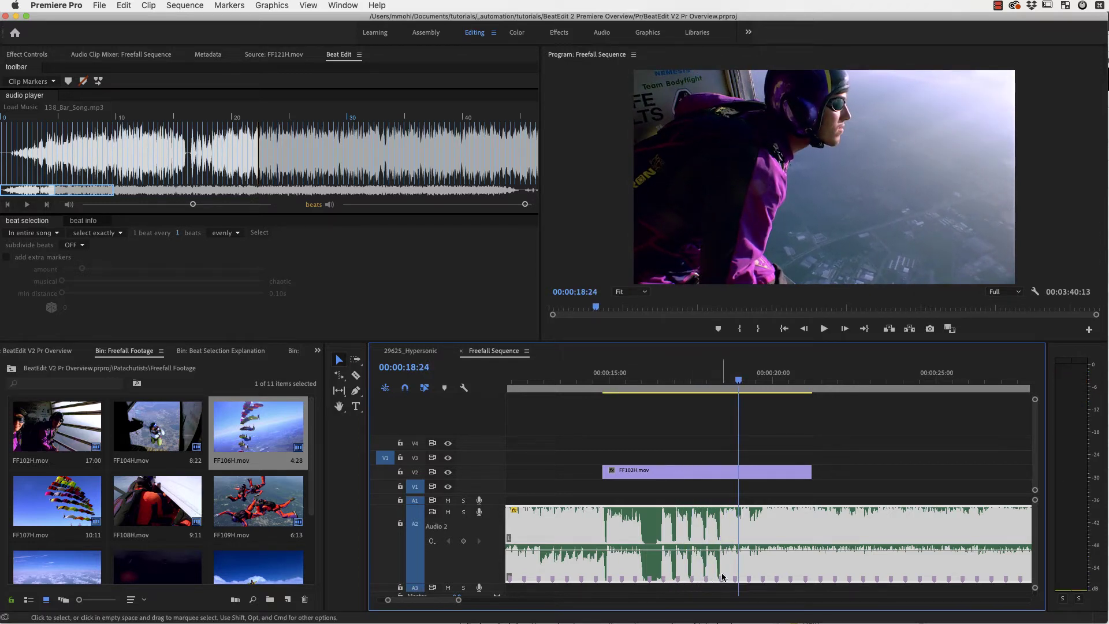
# Place FF104H at 18:10 on V3, then FF106H after it, each trimmed to a beat marker.
pyautogui.moveTo(739, 382); pyautogui.dragTo(720, 382)
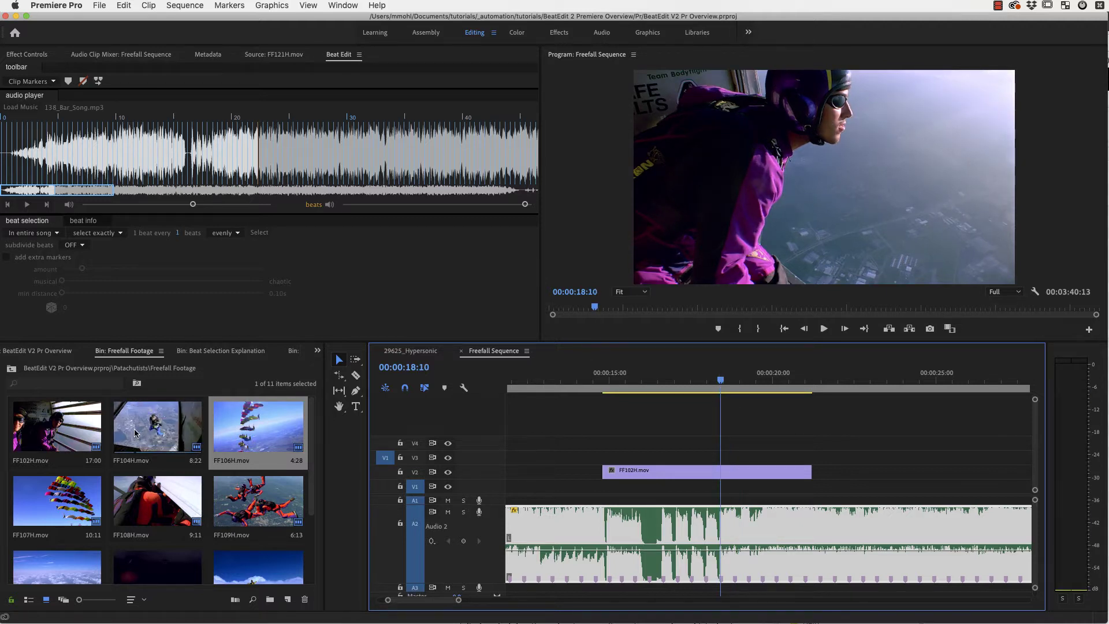
pyautogui.moveTo(156, 428); pyautogui.dragTo(722, 452)
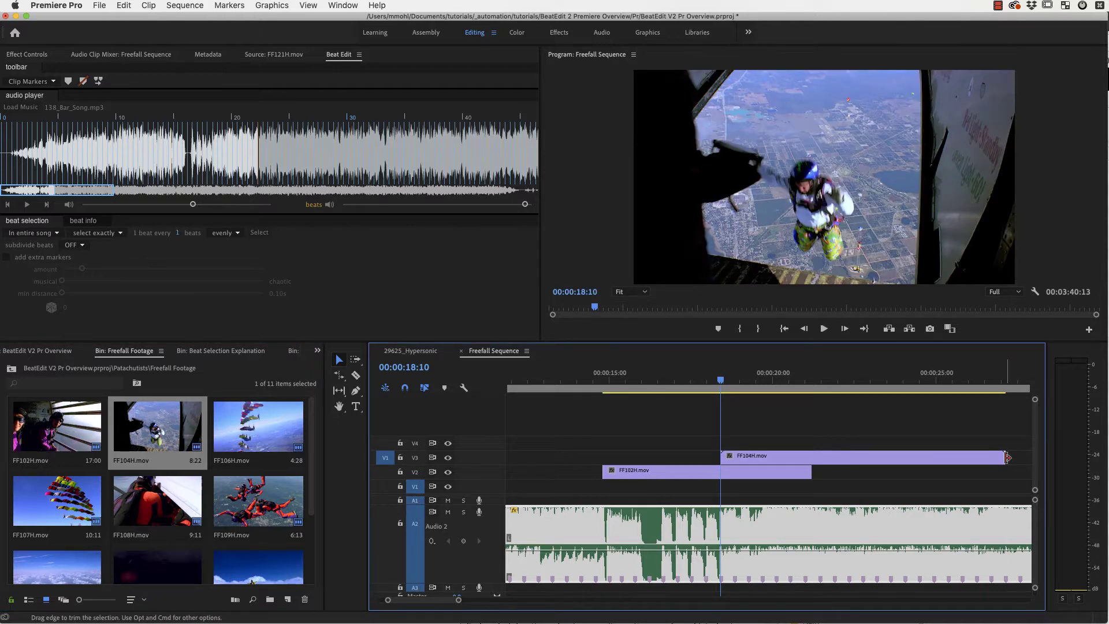
pyautogui.moveTo(1005, 457); pyautogui.dragTo(932, 457)
pyautogui.moveTo(932, 457); pyautogui.dragTo(776, 456)
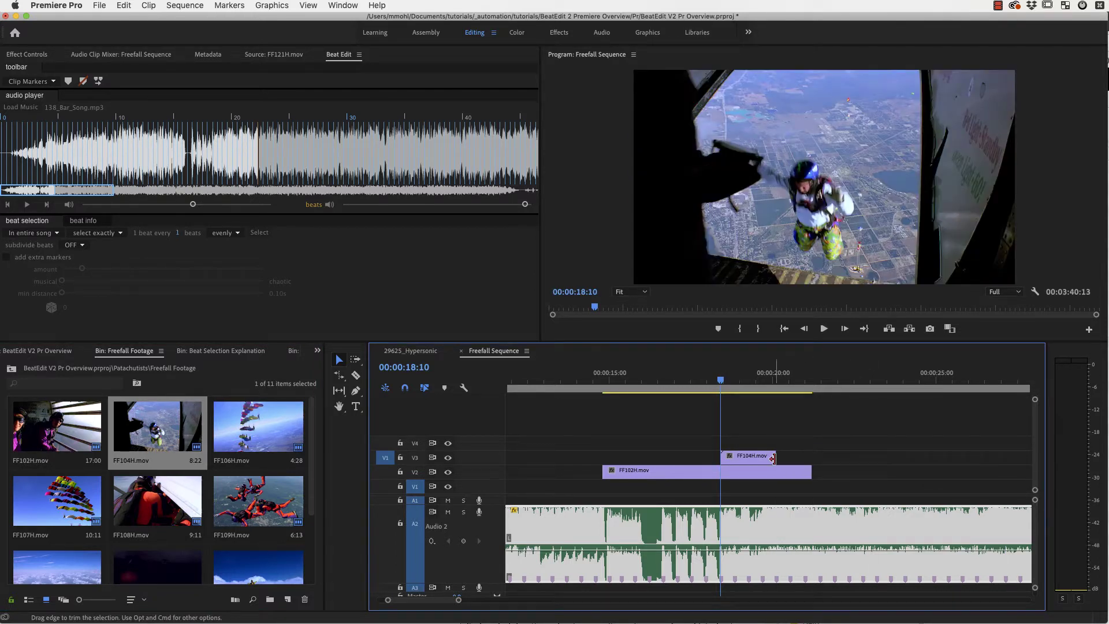
pyautogui.moveTo(261, 430); pyautogui.dragTo(777, 457)
pyautogui.moveTo(930, 459); pyautogui.dragTo(834, 457)
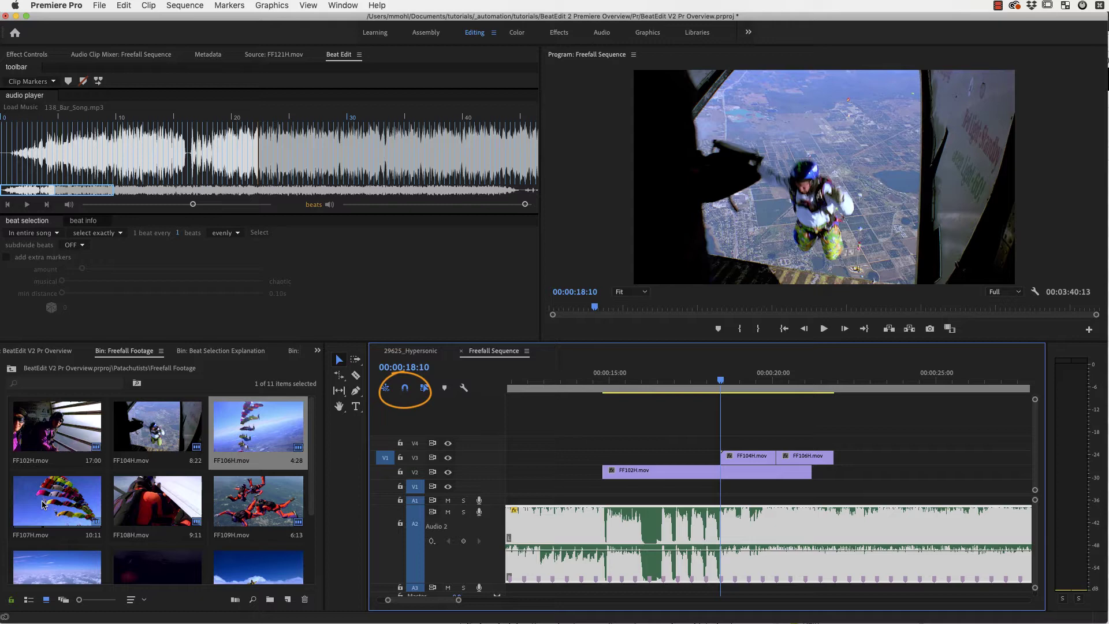
# Add FF107H after FF106H, trim it at the playhead near 22 seconds, and replay the cuts.
pyautogui.moveTo(61, 500); pyautogui.dragTo(861, 453)
pyautogui.moveTo(844, 386); pyautogui.dragTo(890, 402)
pyautogui.press('super+k')
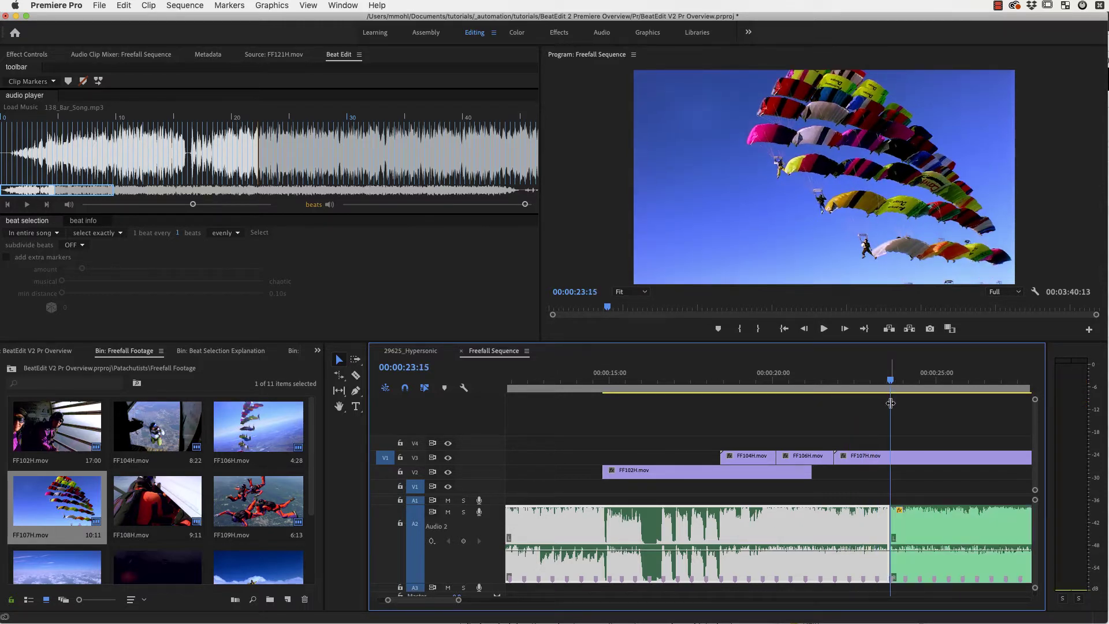
pyautogui.press('Delete')
pyautogui.click(648, 381)
pyautogui.press('space')
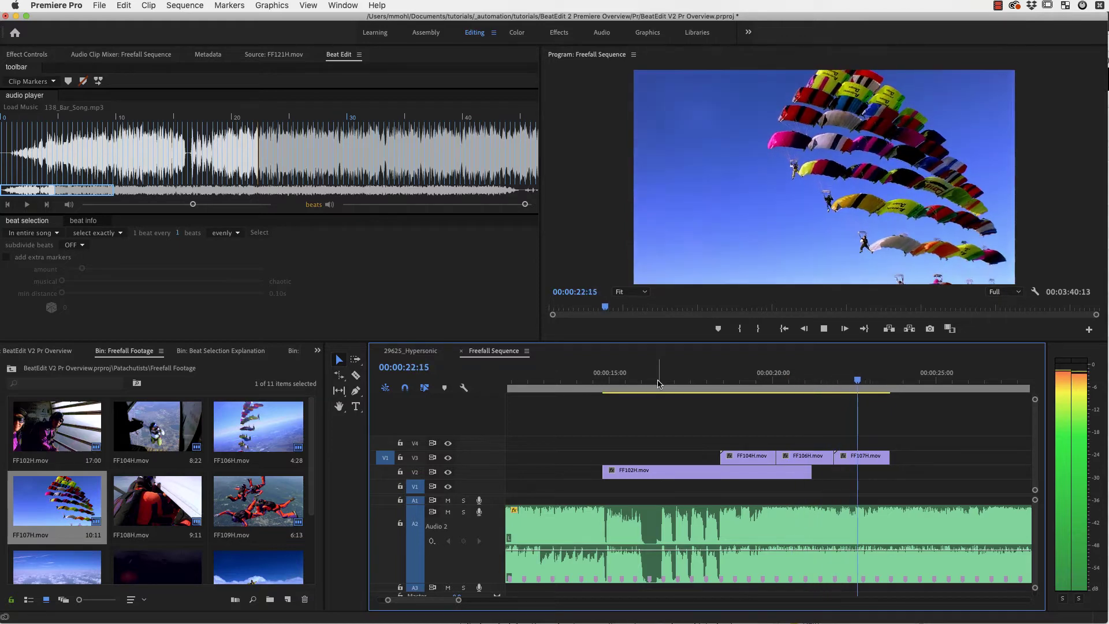
pyautogui.press('space')
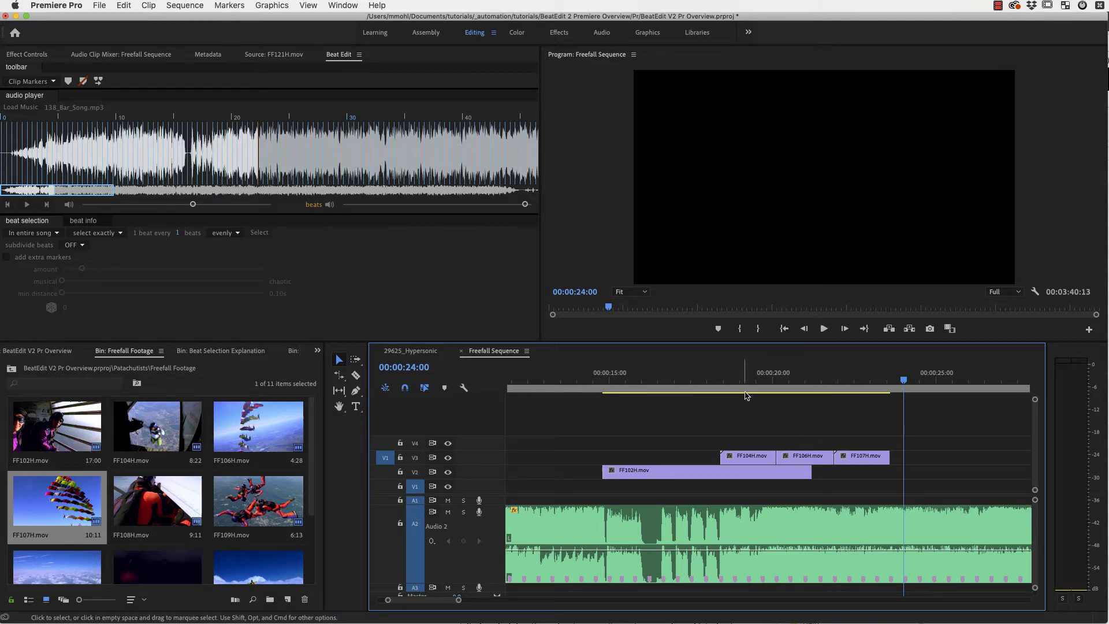
# Zoom in at 18:10 to confirm FF104H starts on the beat marker, then zoom back out.
pyautogui.click(721, 379)
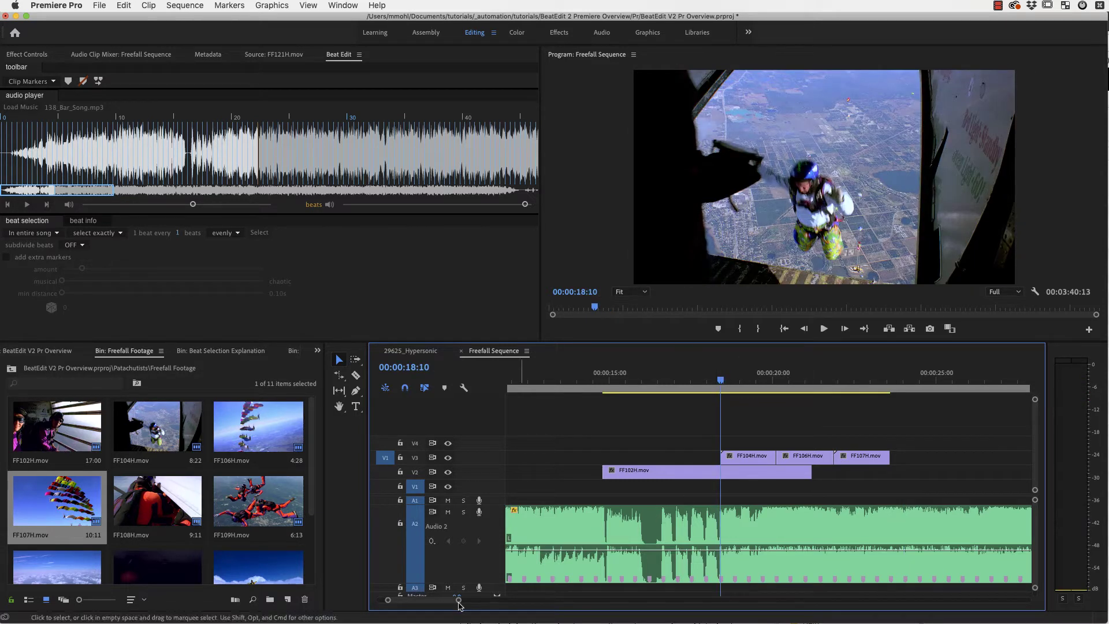
pyautogui.moveTo(458, 600); pyautogui.dragTo(407, 602)
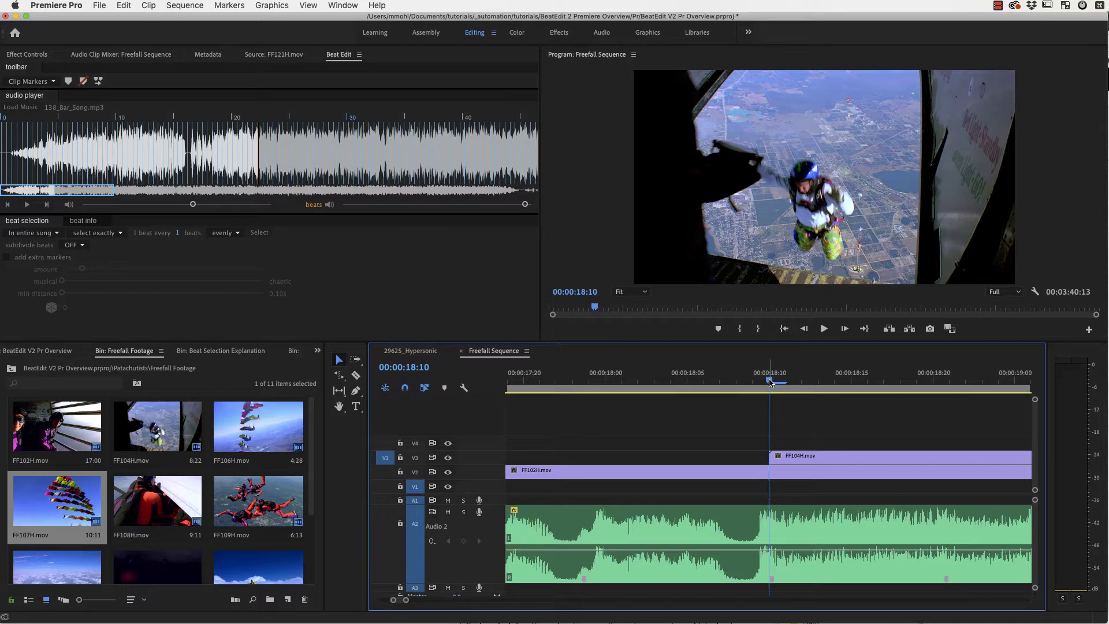
pyautogui.moveTo(770, 382); pyautogui.dragTo(755, 385)
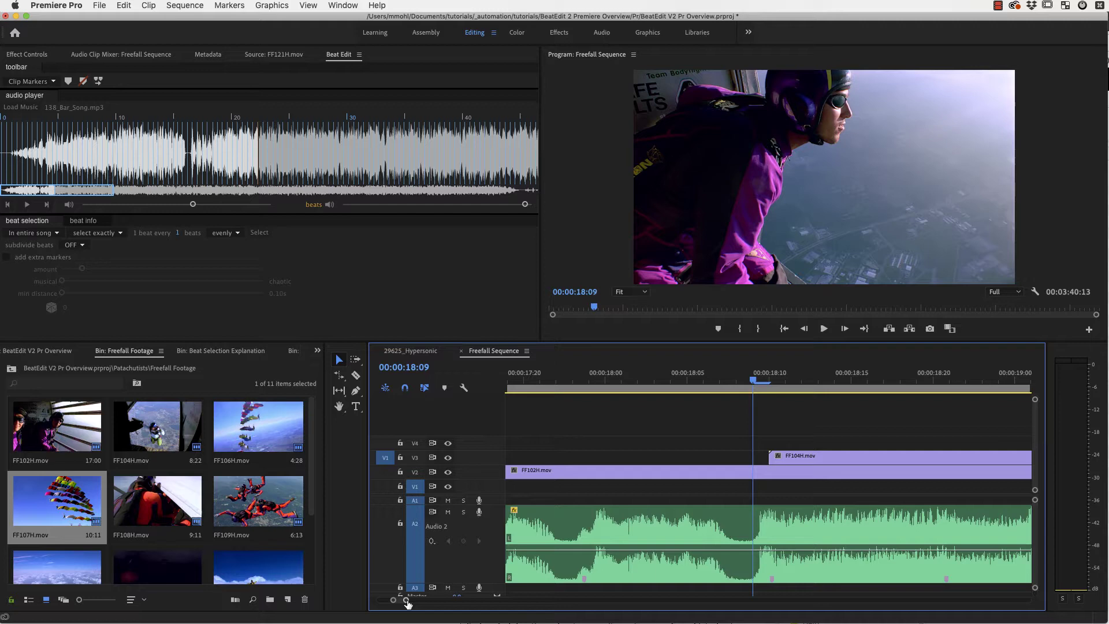
pyautogui.moveTo(394, 603); pyautogui.dragTo(379, 601)
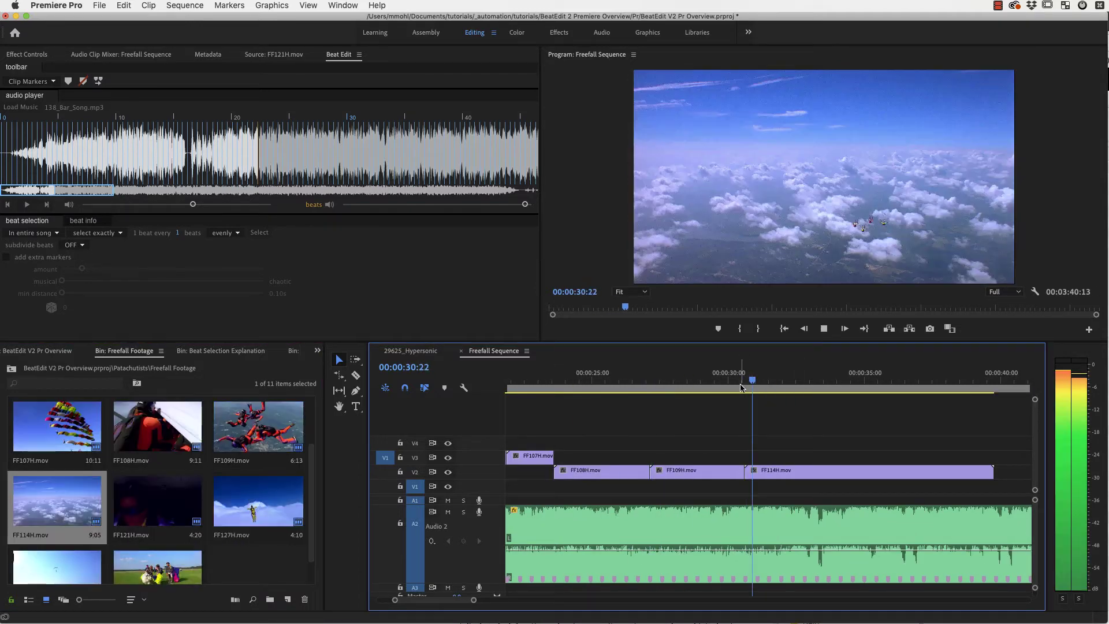
# Scrub and replay around FF137H.mov near 44 seconds to preview its landing.
pyautogui.rightClick(729, 477)
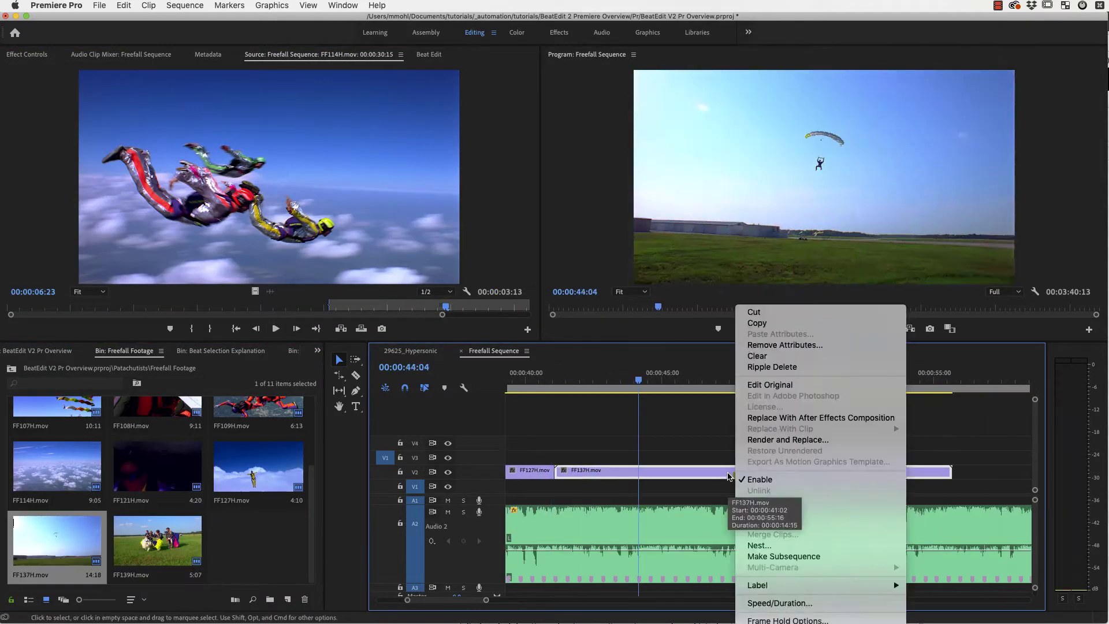
pyautogui.moveTo(565, 381); pyautogui.dragTo(655, 411)
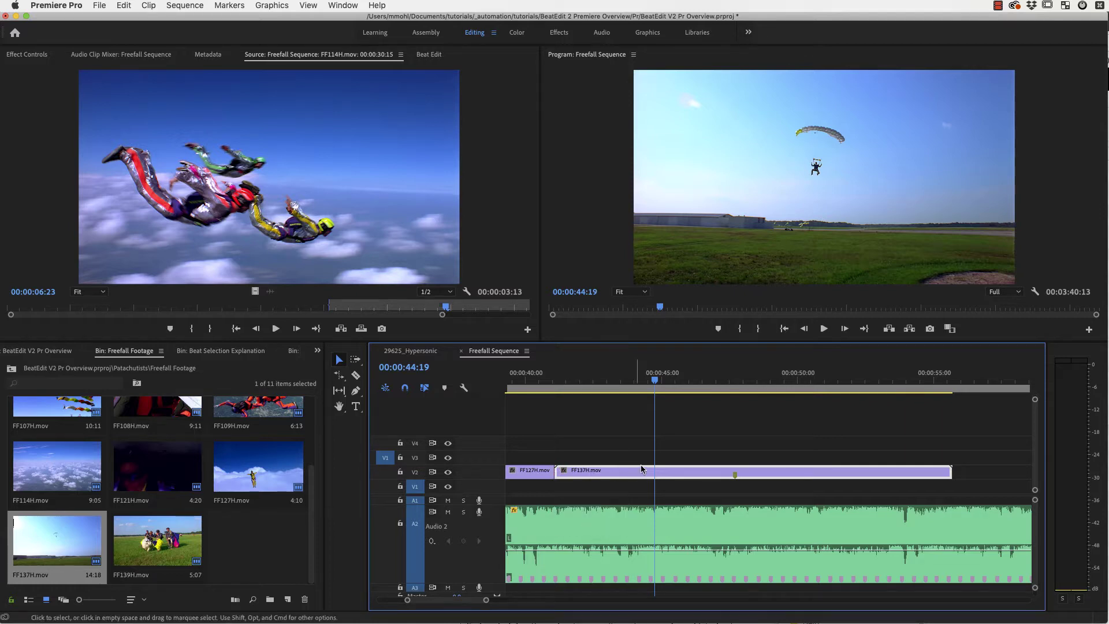
pyautogui.moveTo(655, 382); pyautogui.dragTo(735, 398)
pyautogui.hotkey('shift', 'k')
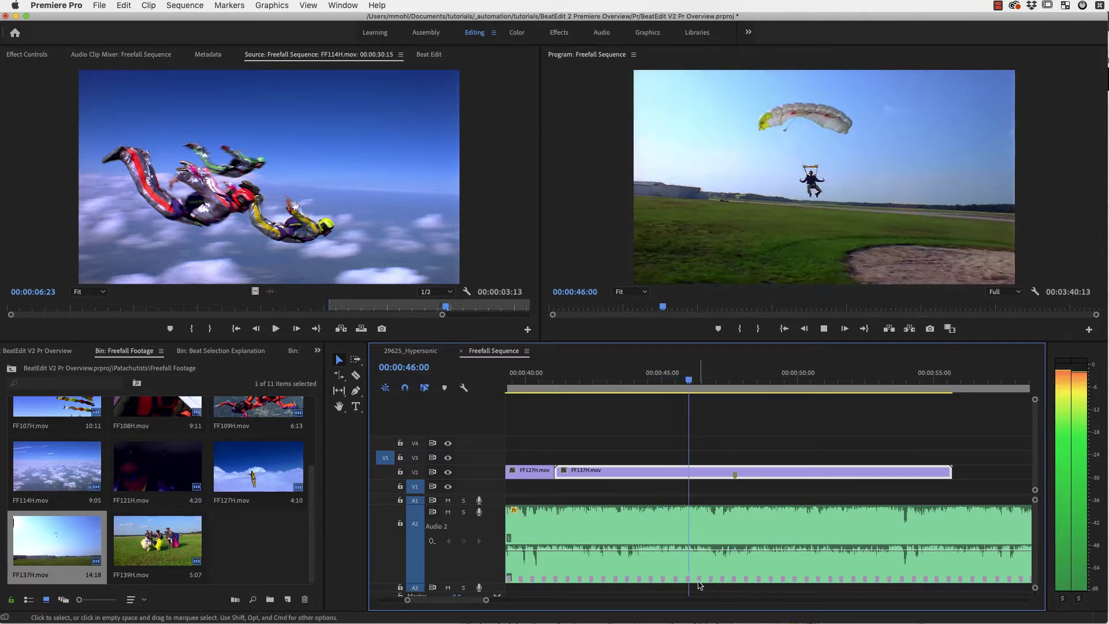
pyautogui.press('space')
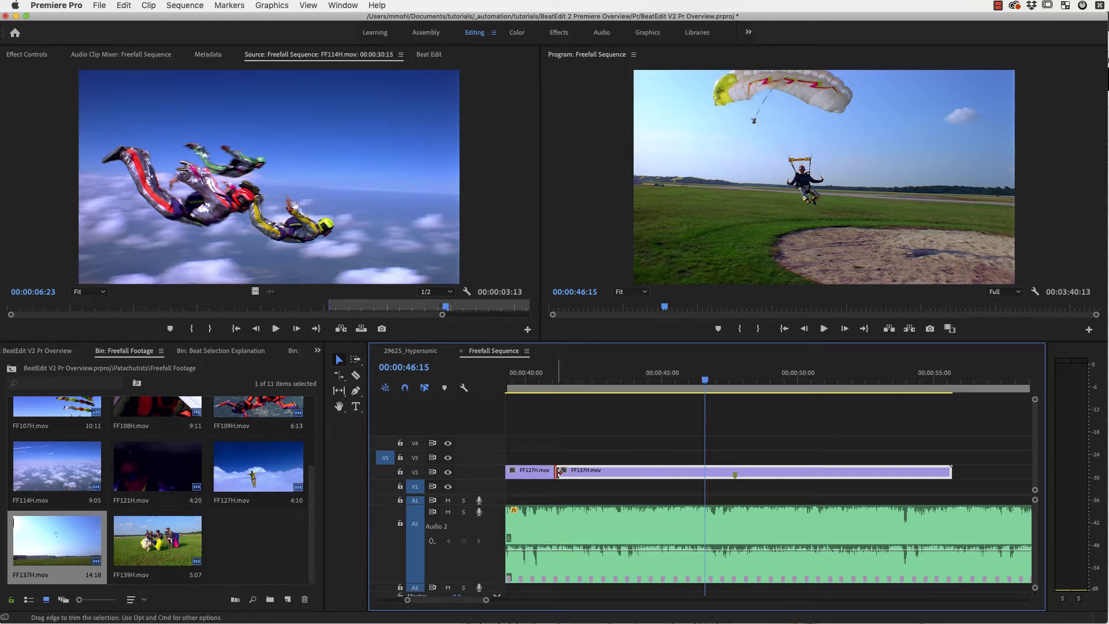
# Trim FF137H.mov's start, slide it left to meet FF127H.mov, and play back the edit.
pyautogui.moveTo(556, 472); pyautogui.dragTo(652, 475)
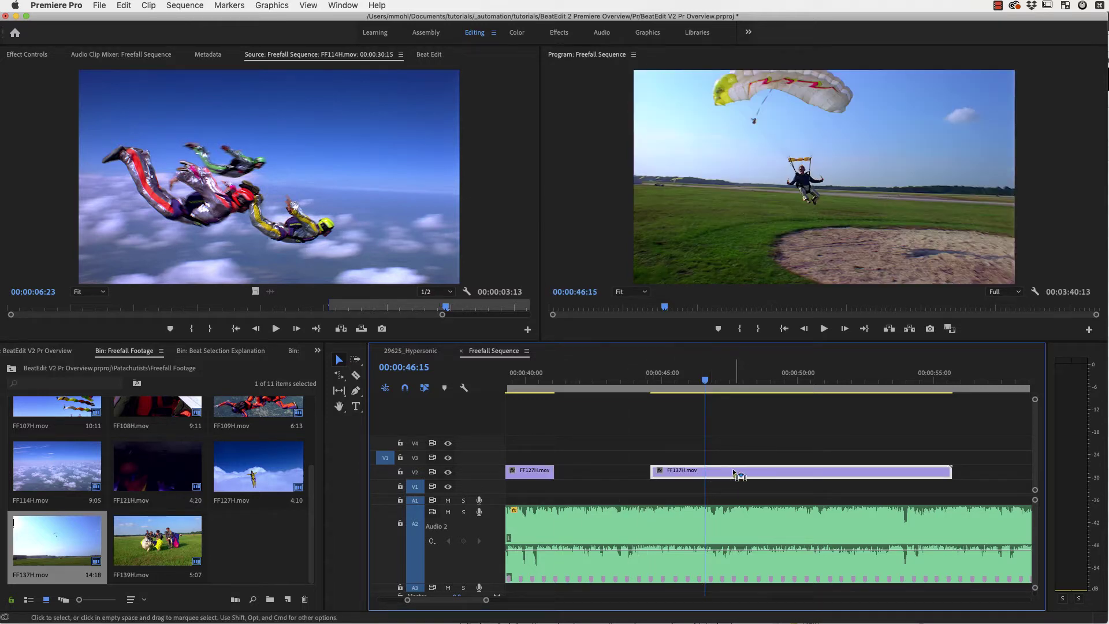
pyautogui.moveTo(735, 474); pyautogui.dragTo(703, 476)
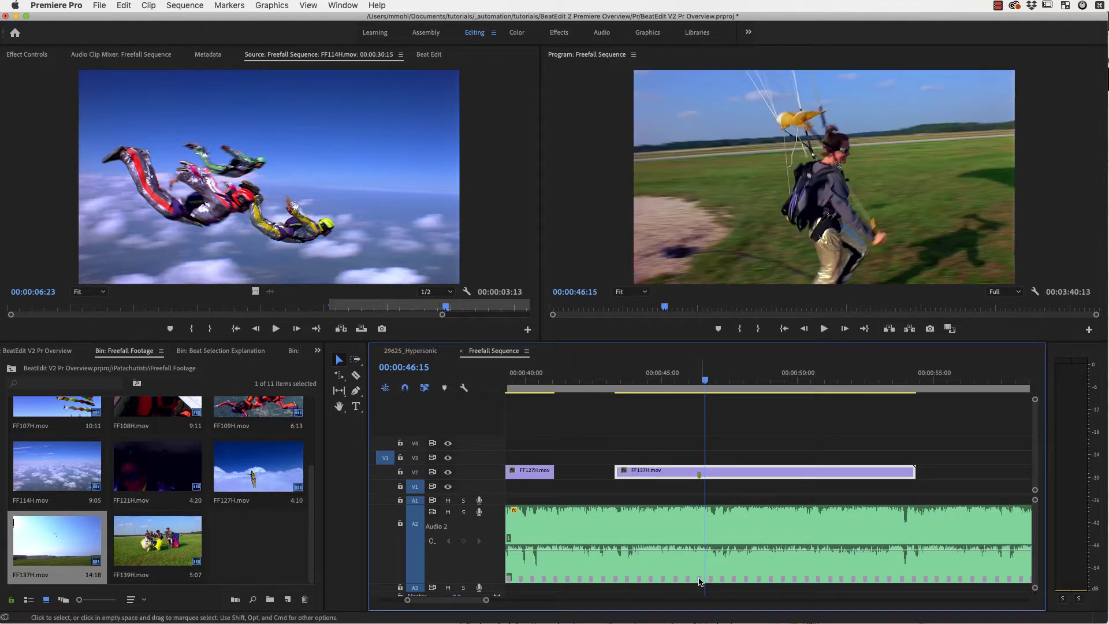
pyautogui.moveTo(615, 472); pyautogui.dragTo(555, 472)
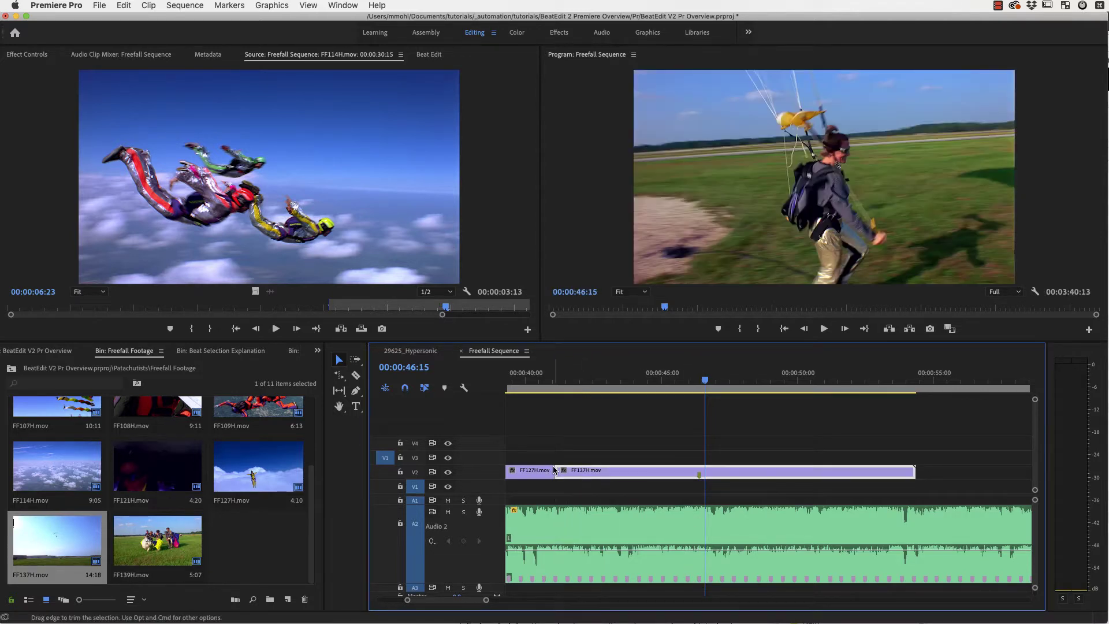
pyautogui.click(542, 379)
pyautogui.press('space')
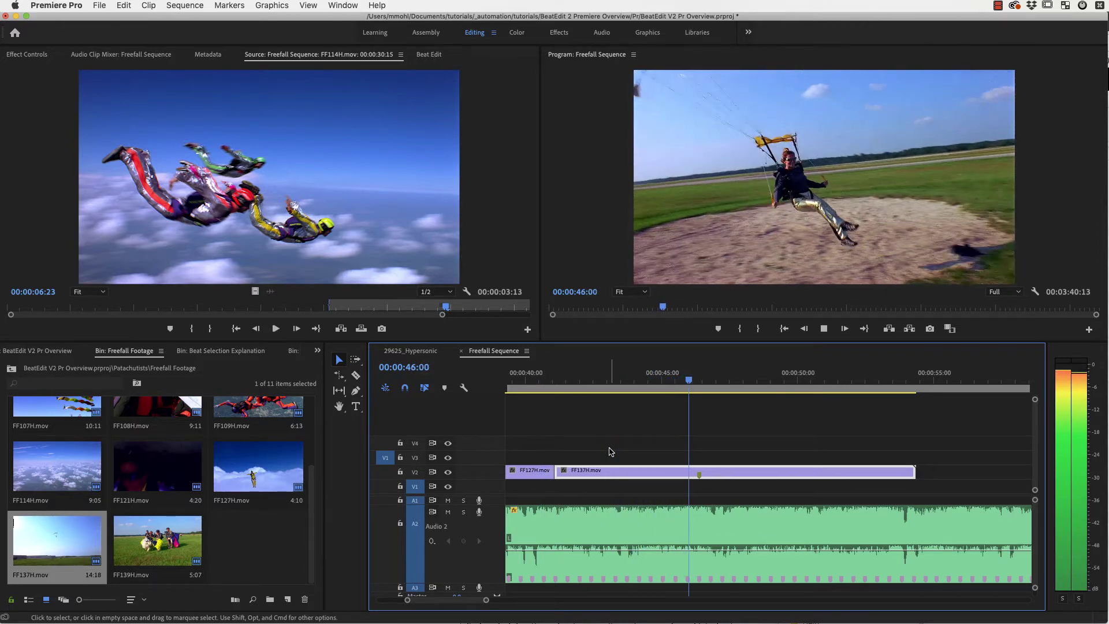
pyautogui.press('space')
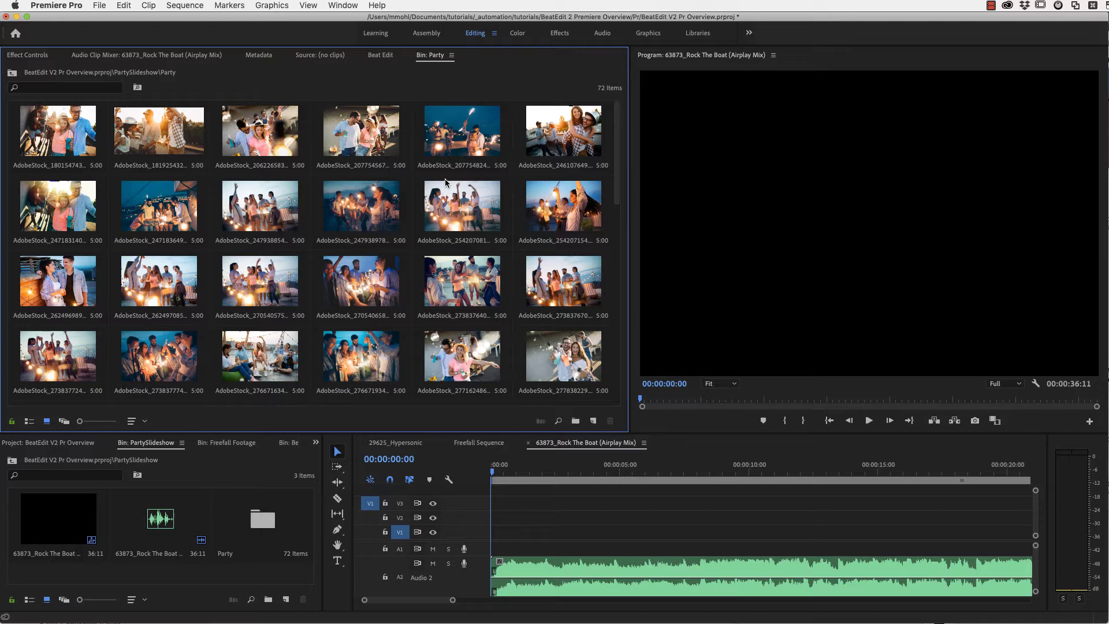
# Load the Rock The Boat short.wav song clip into Beat Edit for analysis.
pyautogui.click(381, 56)
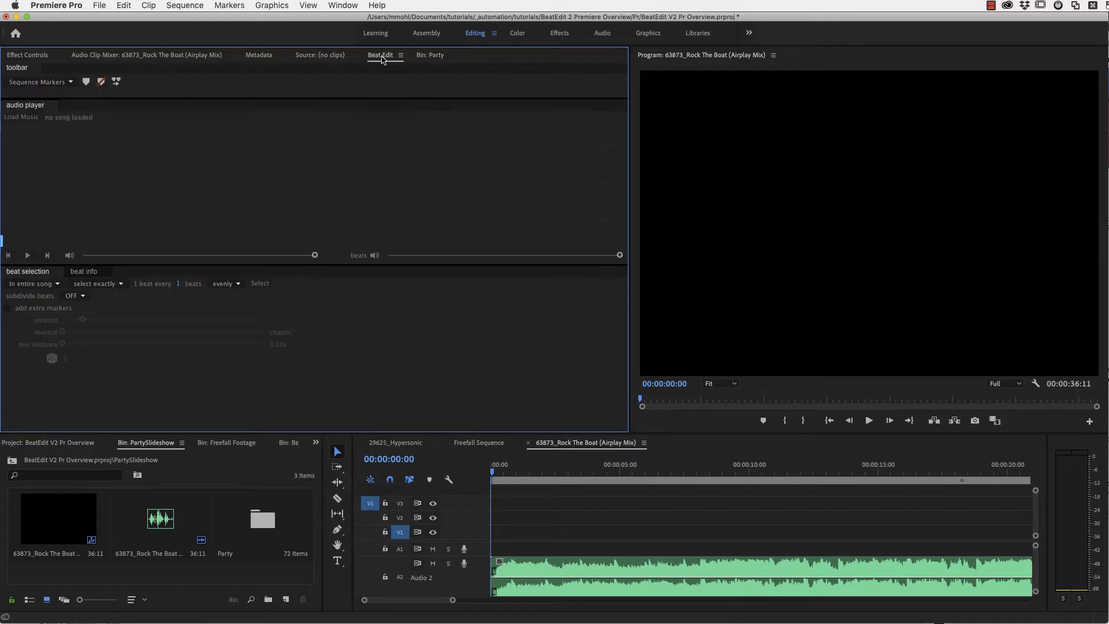
pyautogui.click(550, 573)
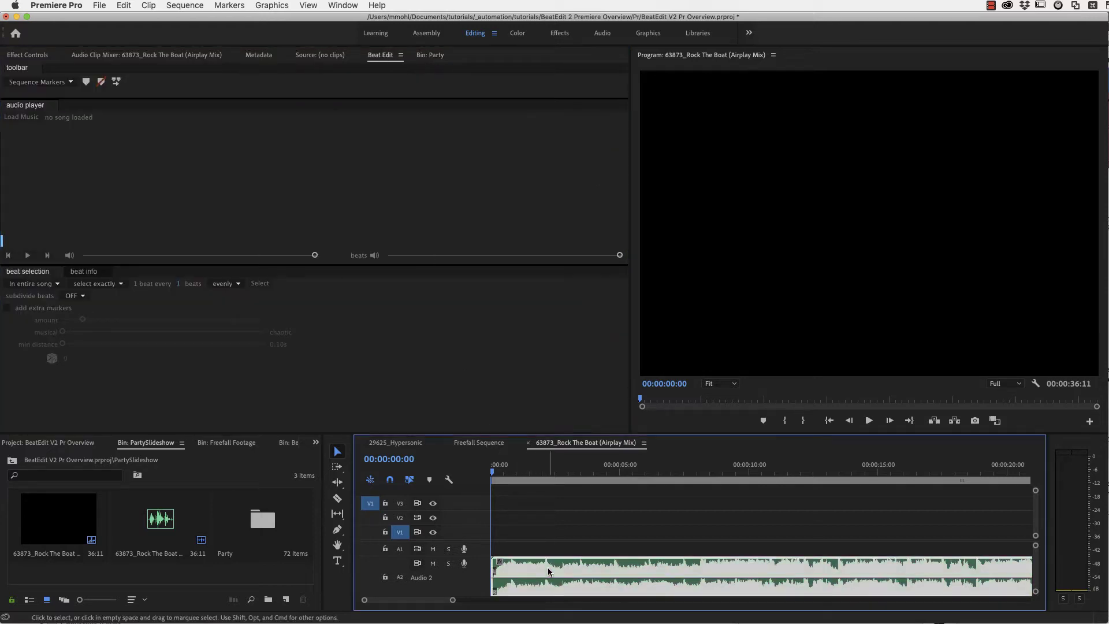
pyautogui.click(23, 117)
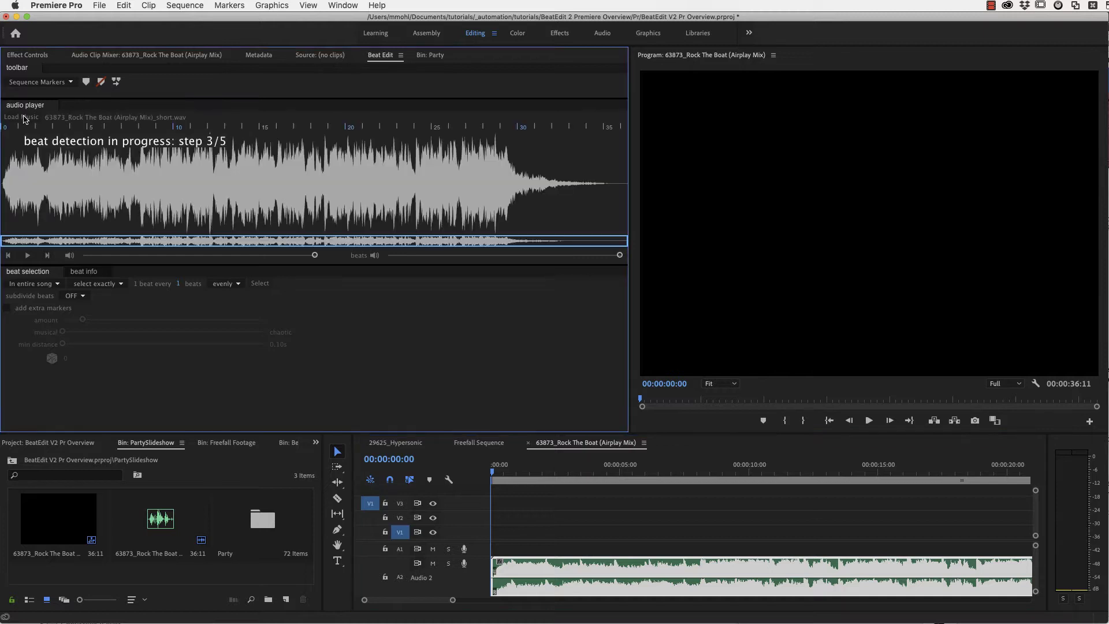
# Keep Sequence Markers, create the beat markers along the sequence, and select the Party folder.
pyautogui.click(40, 85)
pyautogui.click(40, 104)
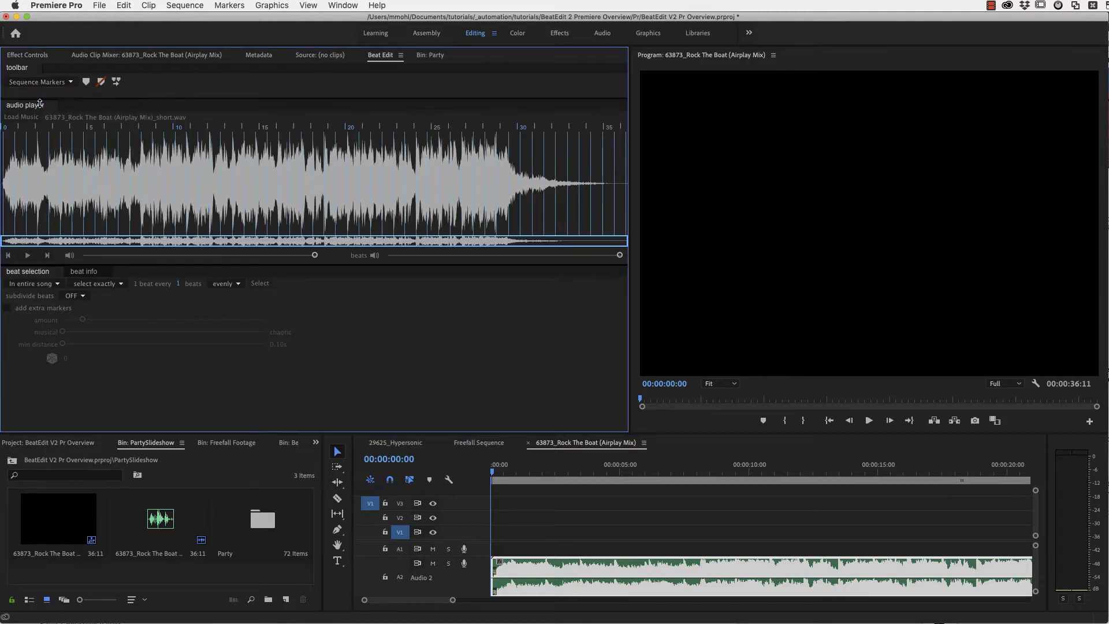
pyautogui.click(86, 81)
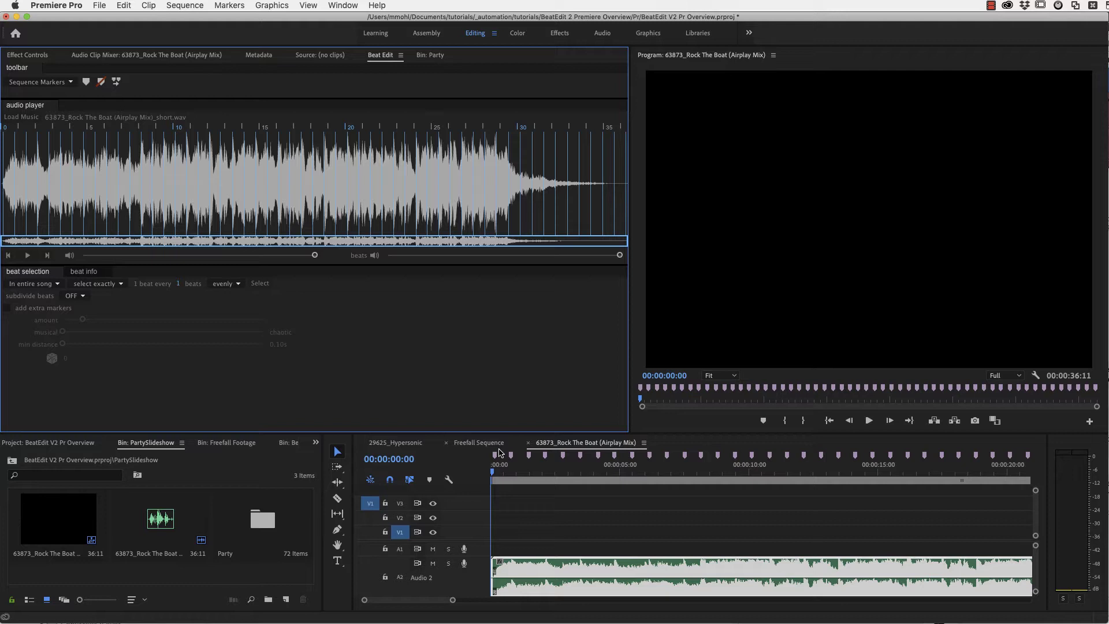
pyautogui.click(283, 509)
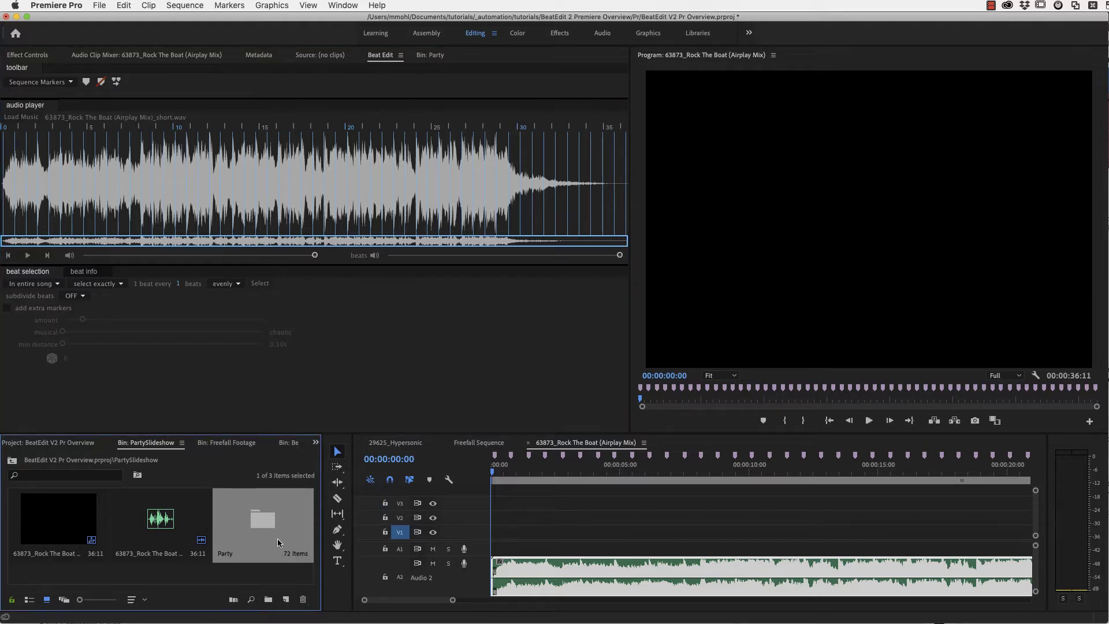
# Automate the Party images to V1 with placement set to At Unnumbered Markers.
pyautogui.moveTo(265, 522); pyautogui.dragTo(267, 524)
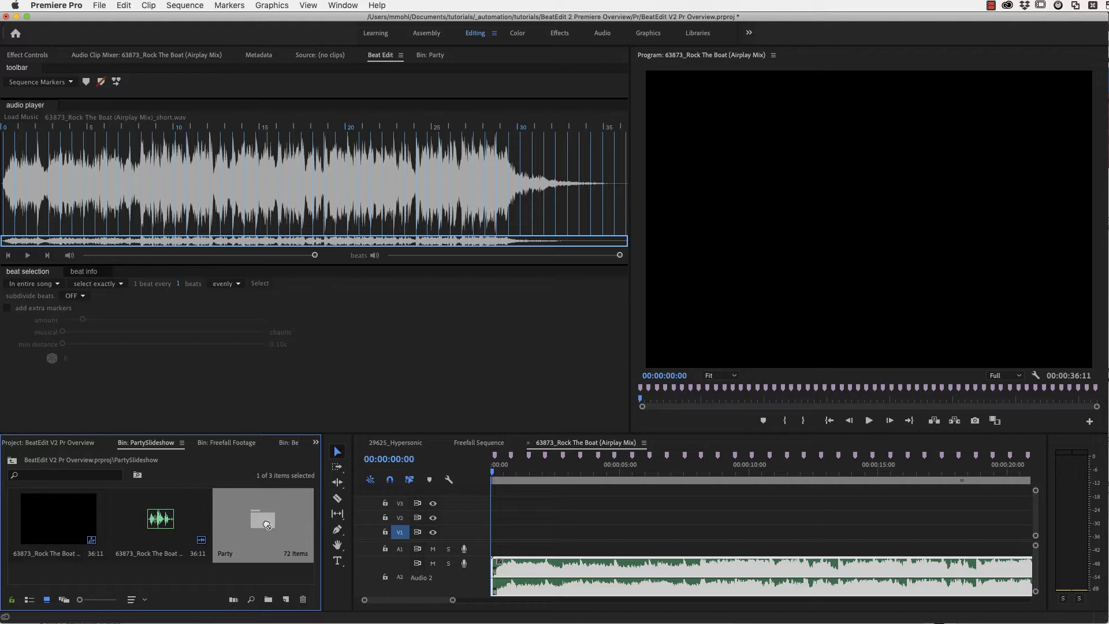
pyautogui.click(233, 600)
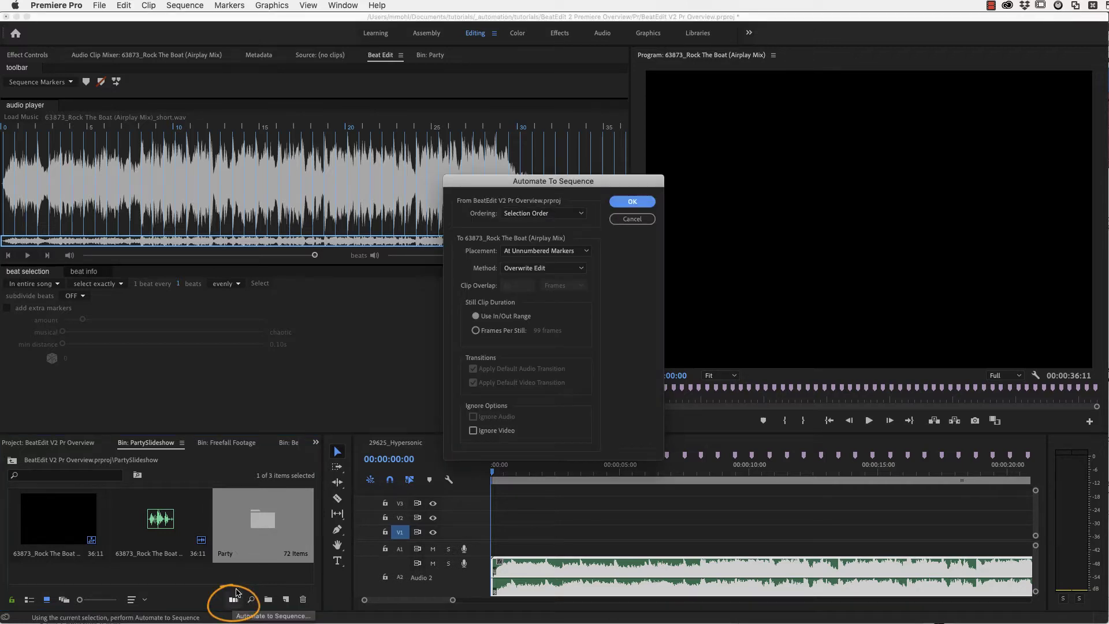
pyautogui.click(515, 253)
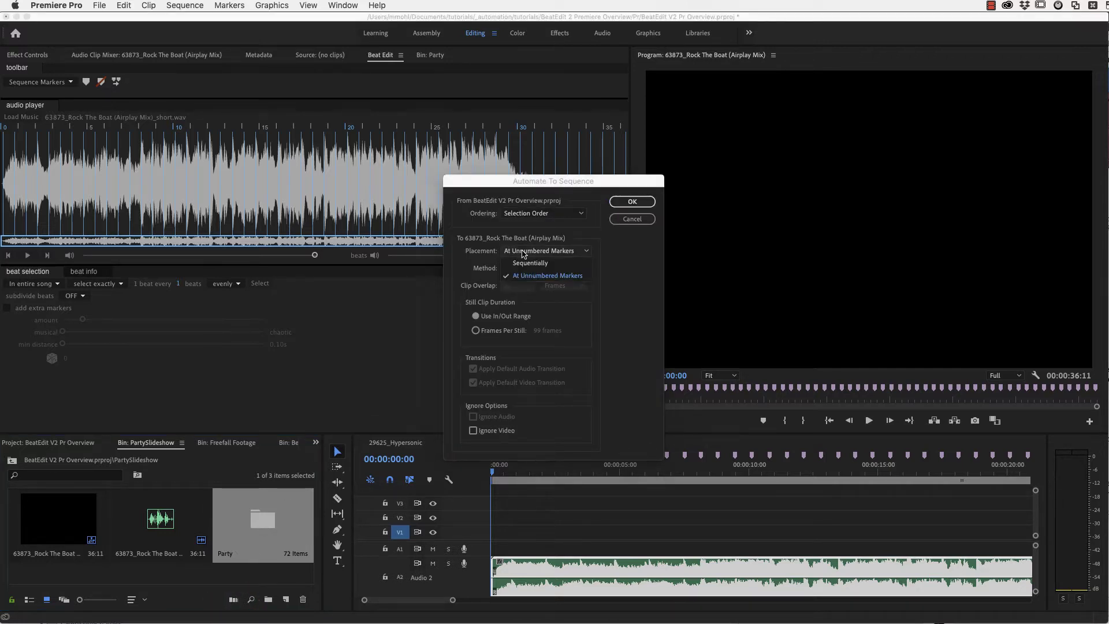
pyautogui.click(551, 277)
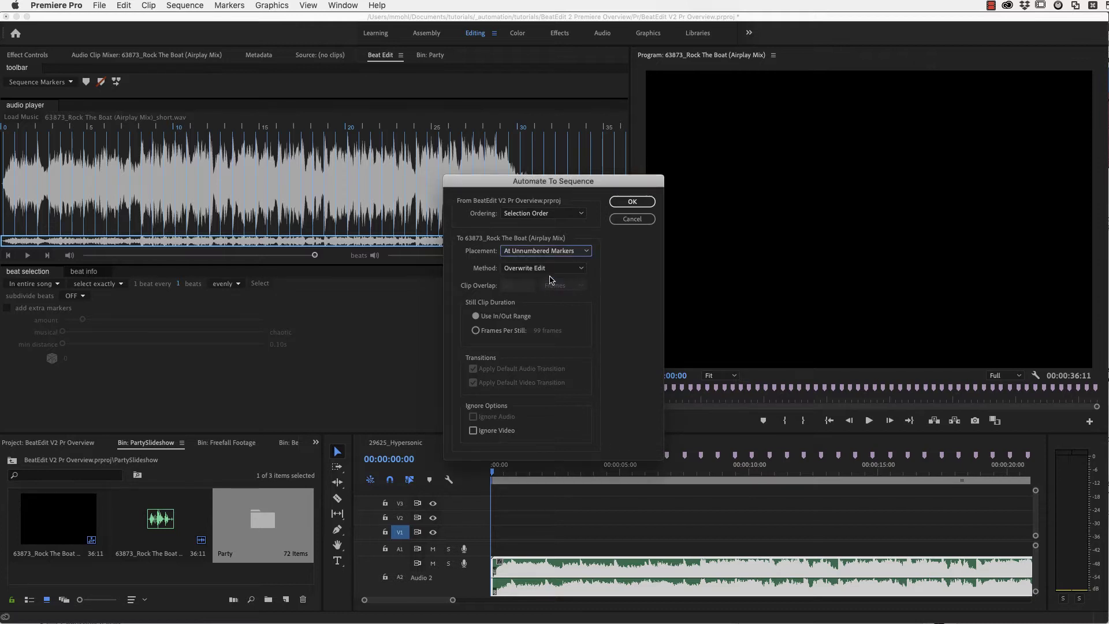
pyautogui.click(625, 202)
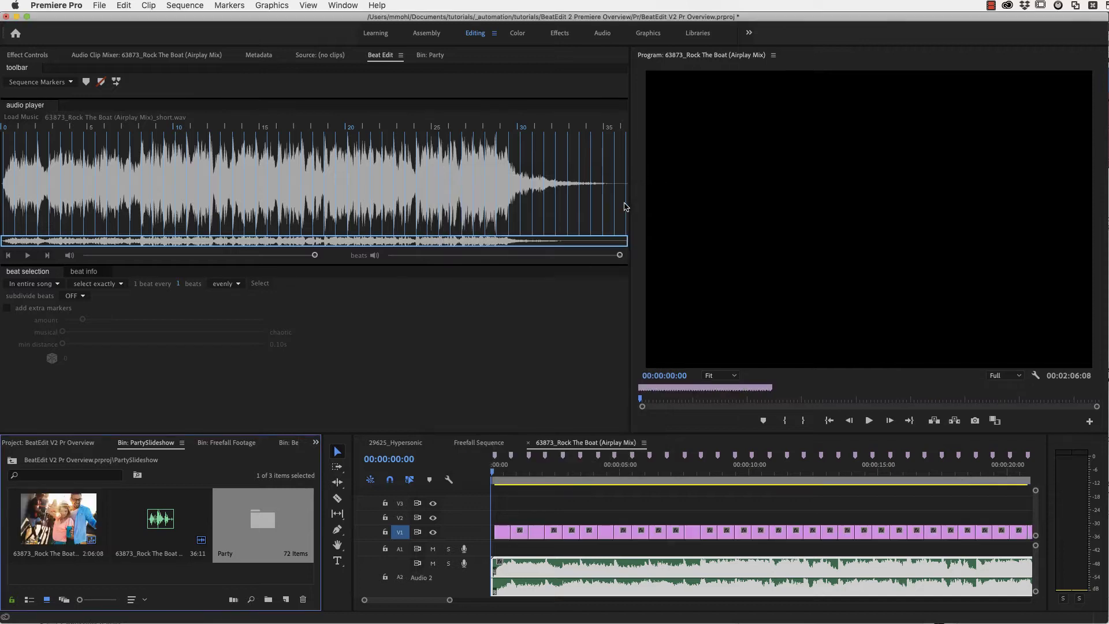
pyautogui.click(493, 475)
pyautogui.press('space')
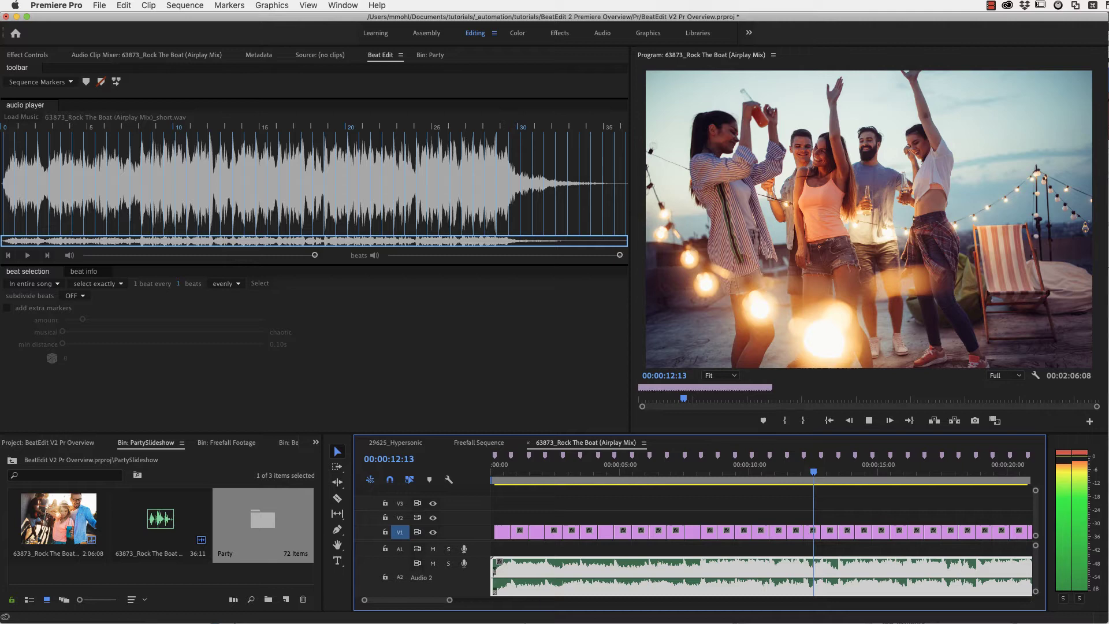
pyautogui.moveTo(450, 600); pyautogui.dragTo(544, 601)
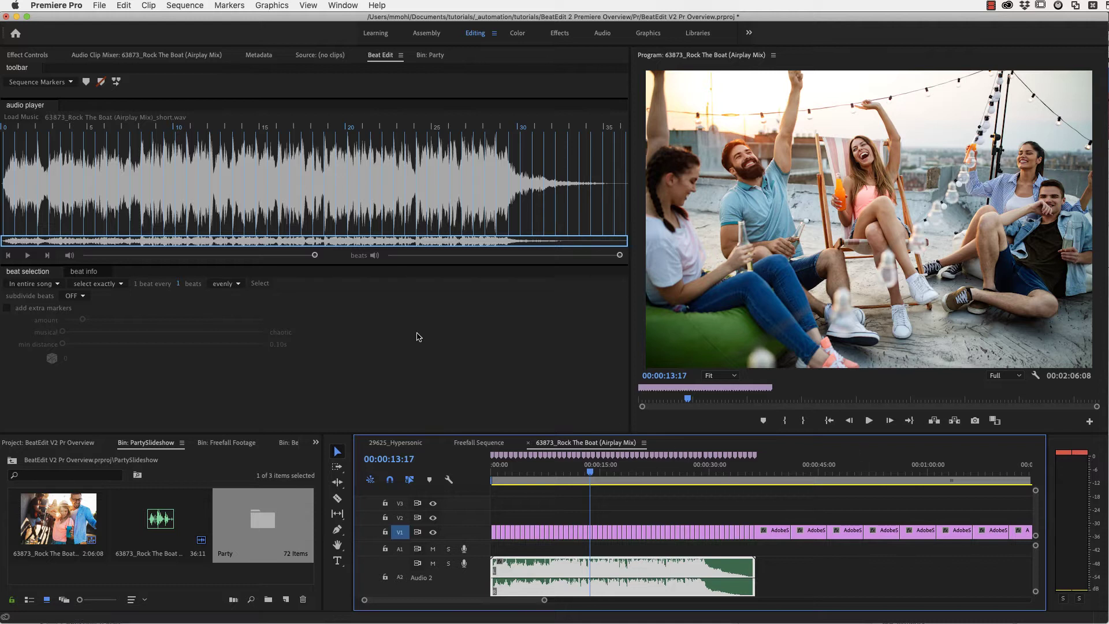
# Remove the sequence beat markers and enable extra markers with 0.31s minimum distance, totalling 72.
pyautogui.moveTo(86, 272); pyautogui.dragTo(564, 363)
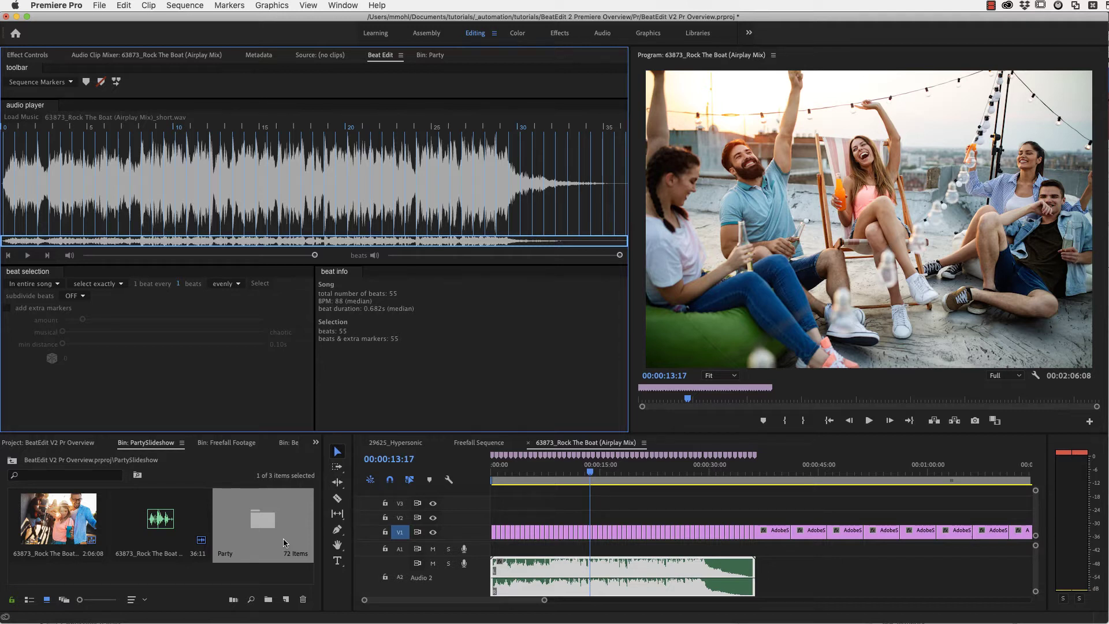
pyautogui.click(100, 81)
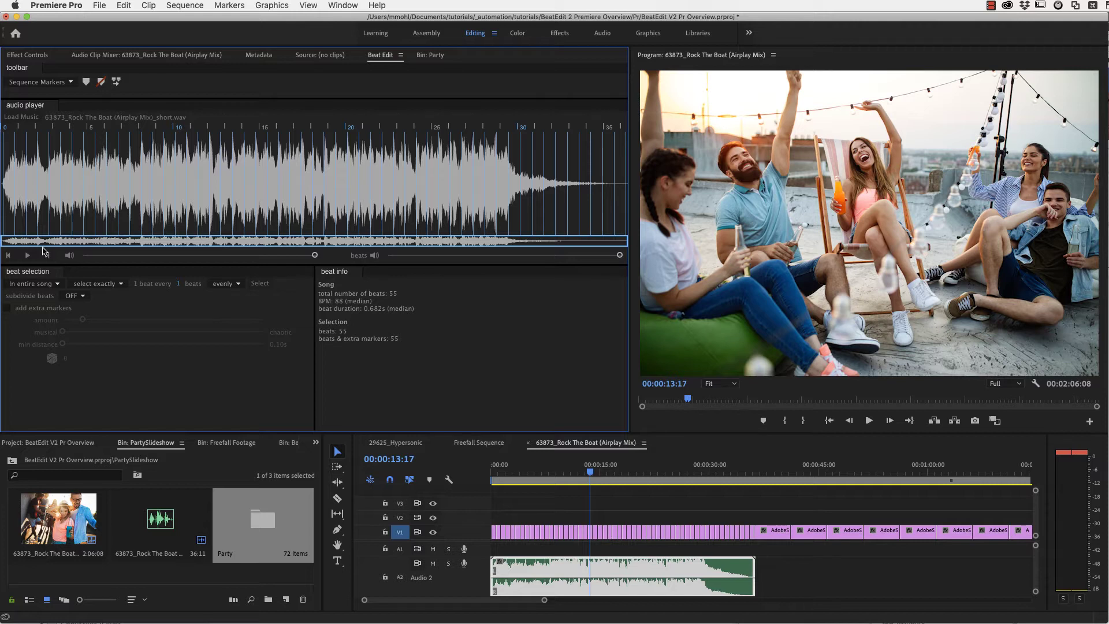
pyautogui.click(8, 310)
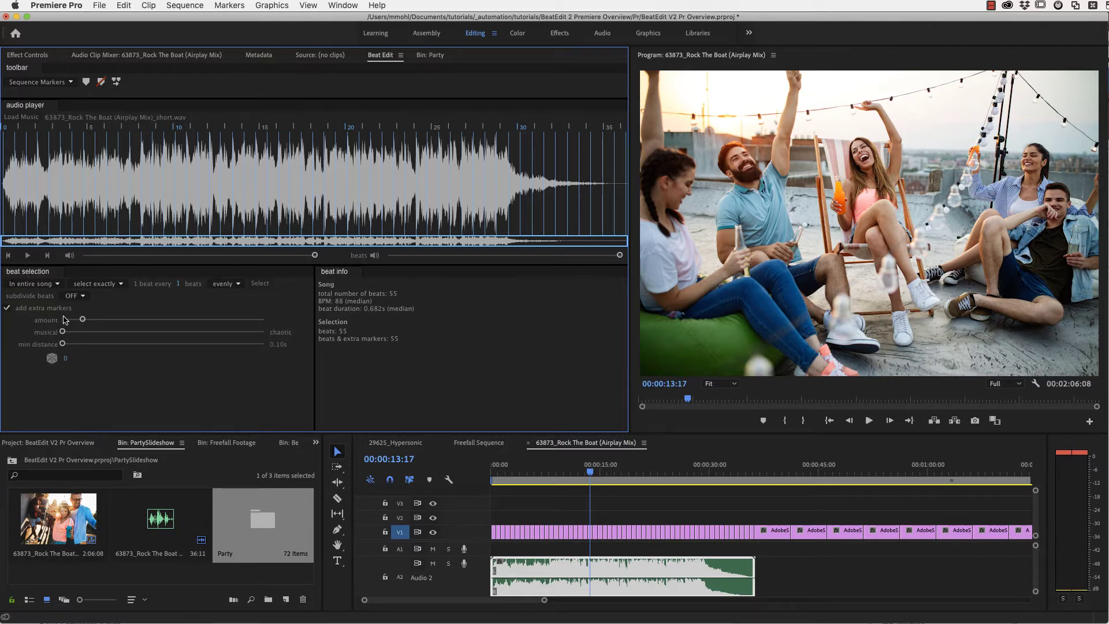
pyautogui.moveTo(83, 319); pyautogui.dragTo(189, 321)
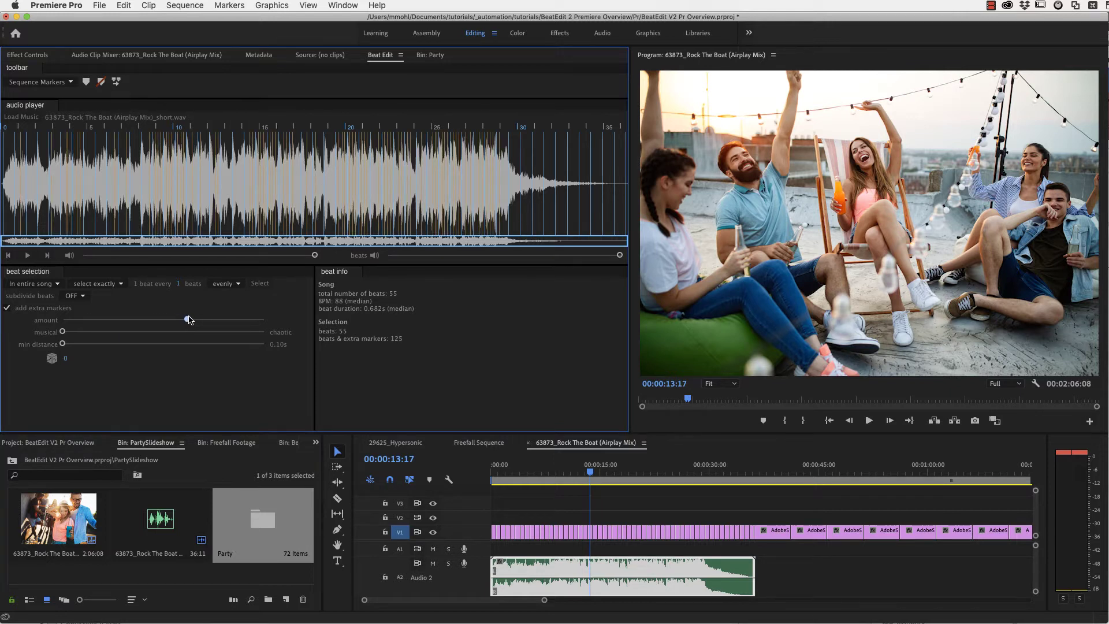
pyautogui.moveTo(63, 344); pyautogui.dragTo(120, 345)
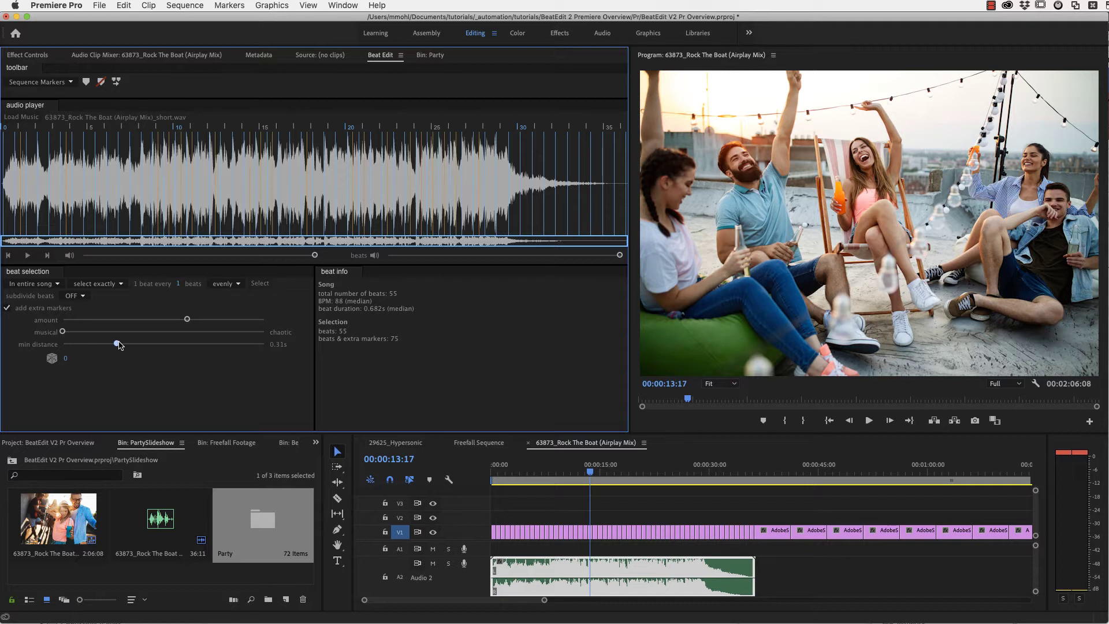
pyautogui.moveTo(187, 320); pyautogui.dragTo(176, 323)
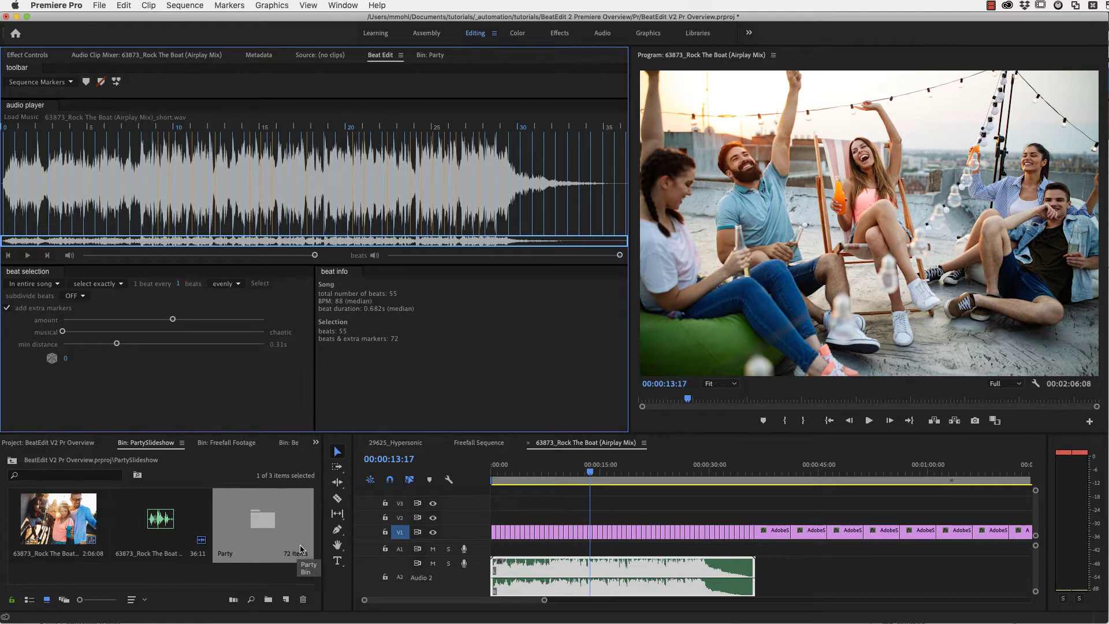
# Create the 72 beat and extra markers, re-automate the Party images onto them, and play back.
pyautogui.click(86, 82)
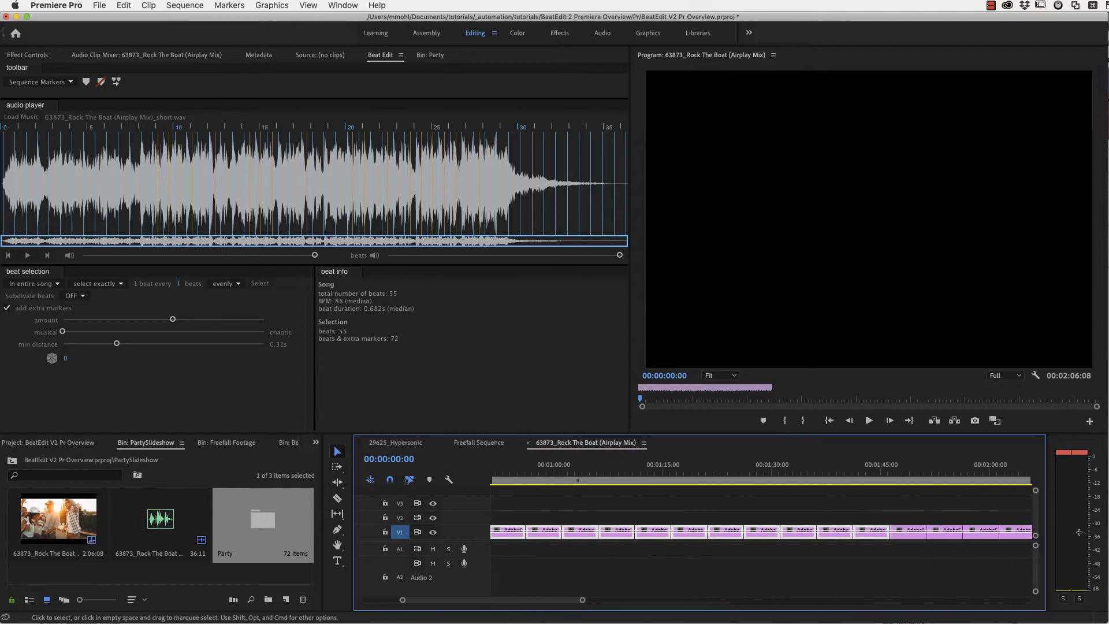
pyautogui.click(254, 514)
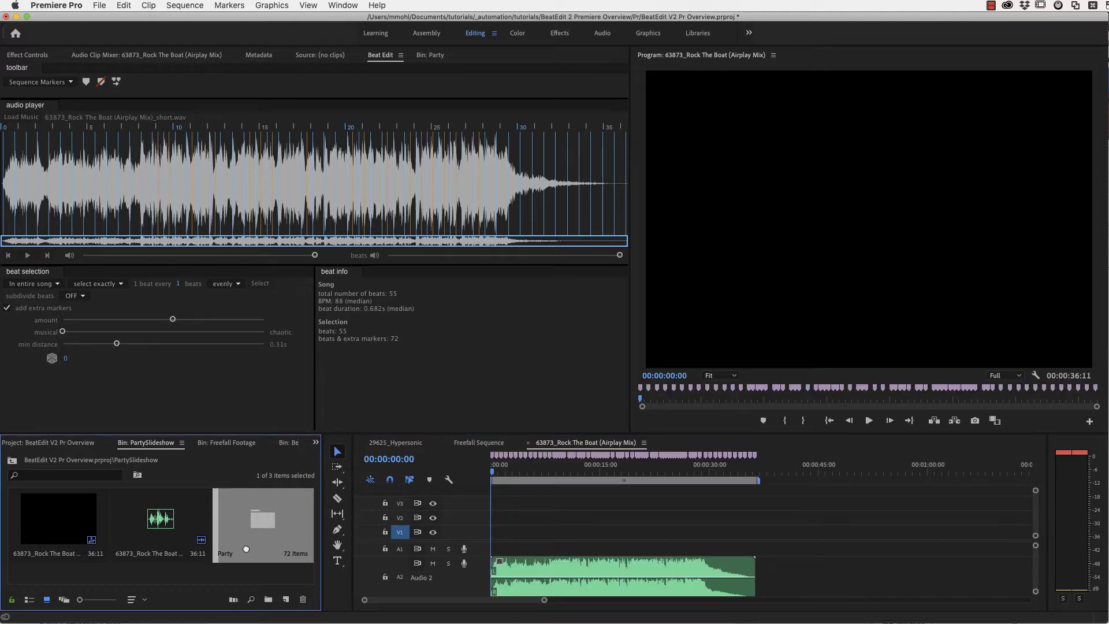
pyautogui.click(234, 599)
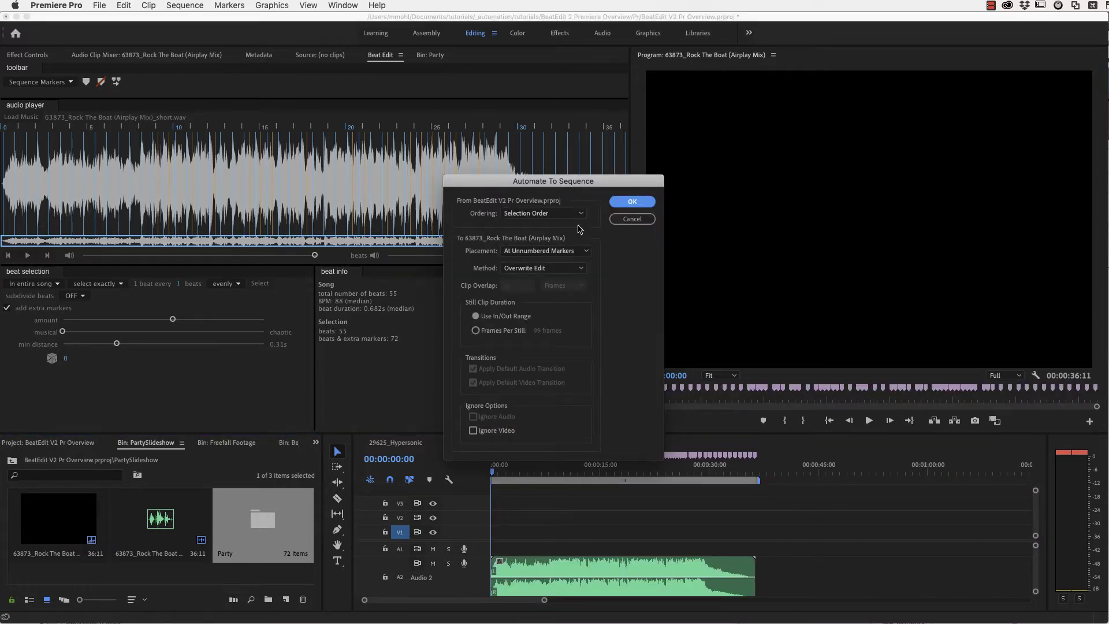
pyautogui.click(631, 202)
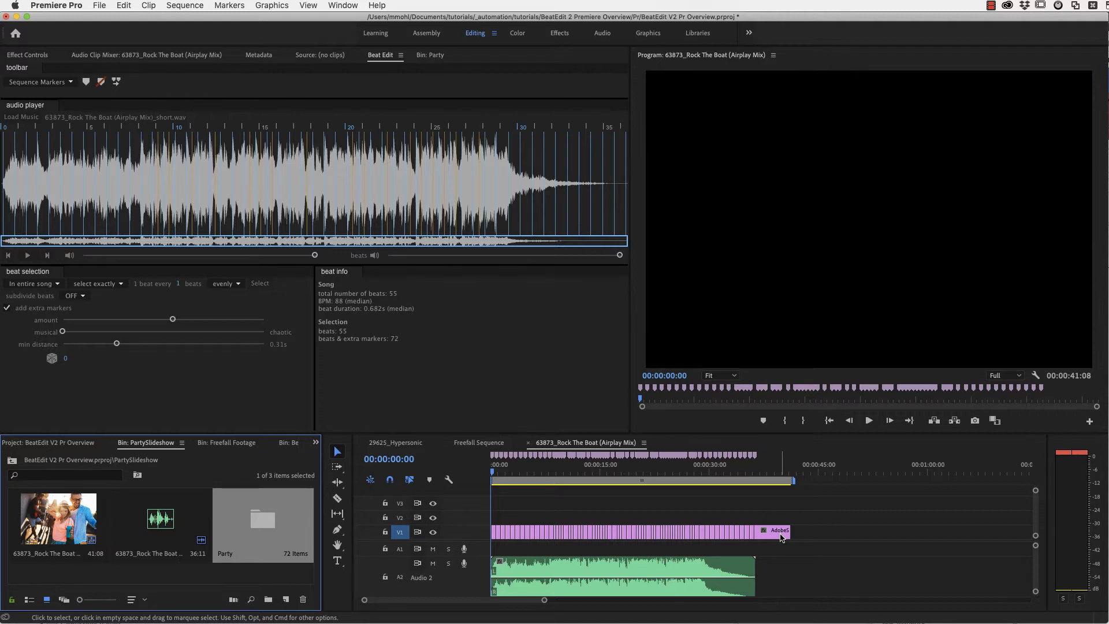
pyautogui.click(484, 474)
pyautogui.press('space')
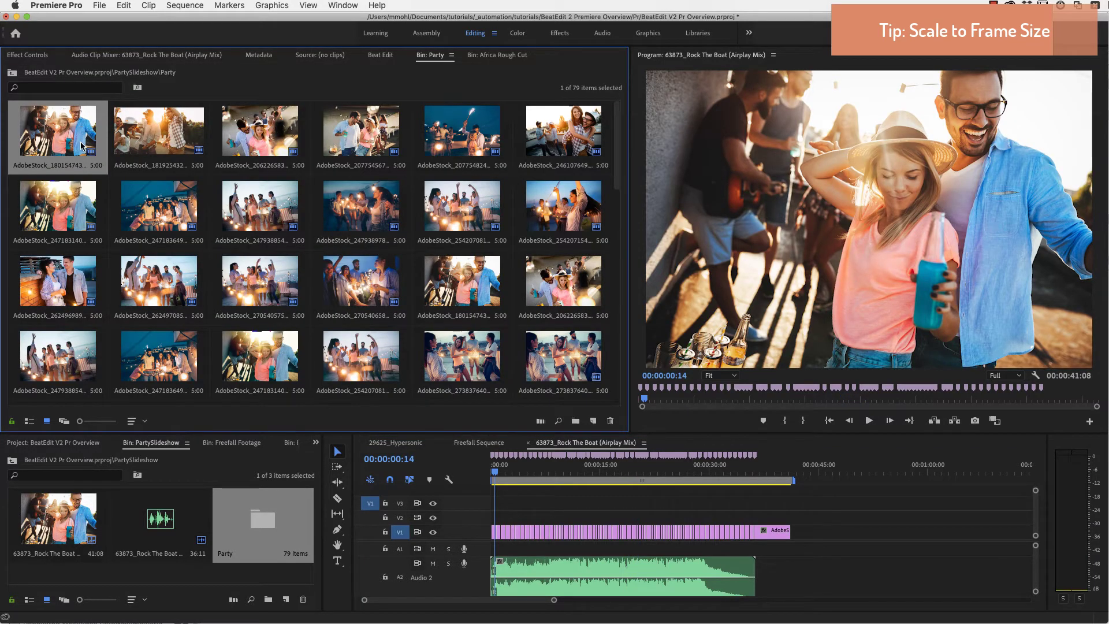
# Set all 79 Party bin clips to Scale to Frame Size.
pyautogui.press('super+a')
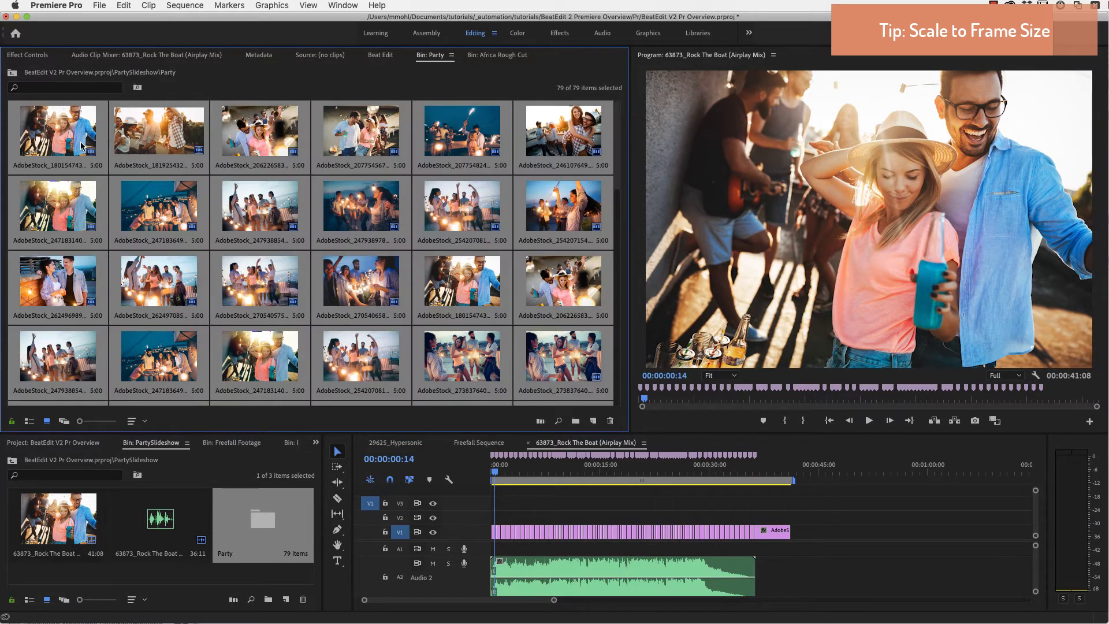
pyautogui.click(149, 6)
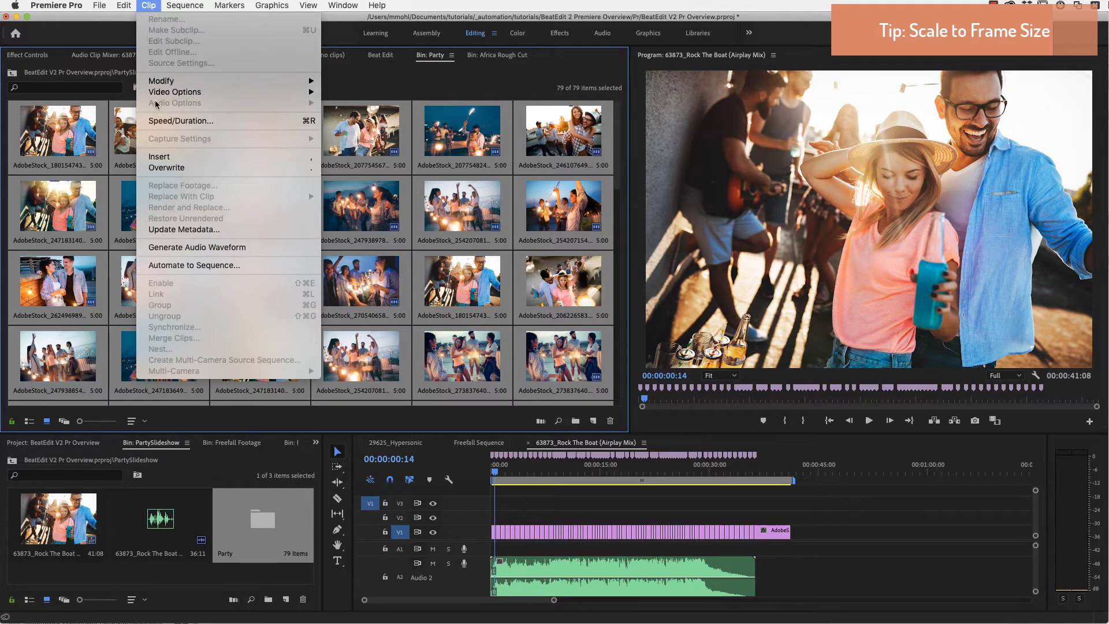
pyautogui.moveTo(158, 95)
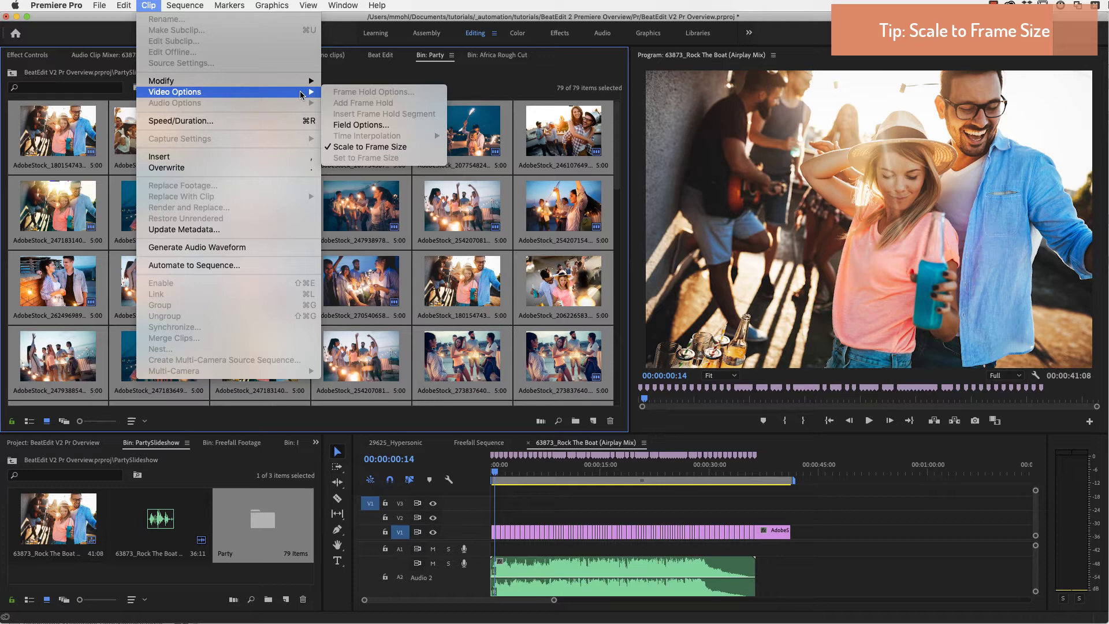
pyautogui.click(346, 148)
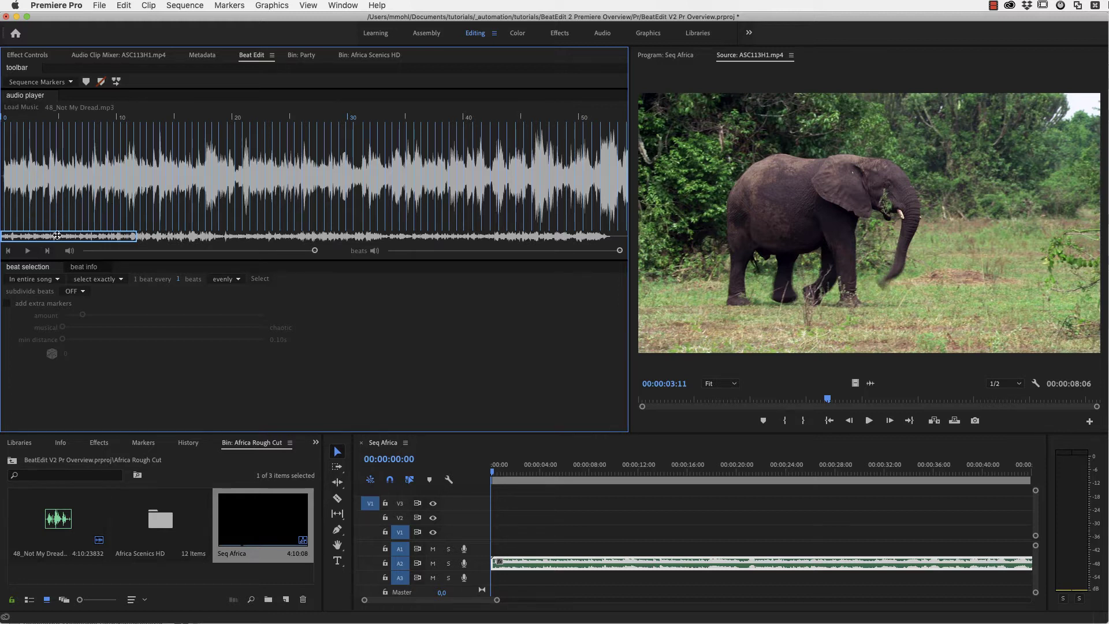
# Add Seq Africa markers on every 4th beat, then show the Africa Scenics HD bin.
pyautogui.click(178, 279)
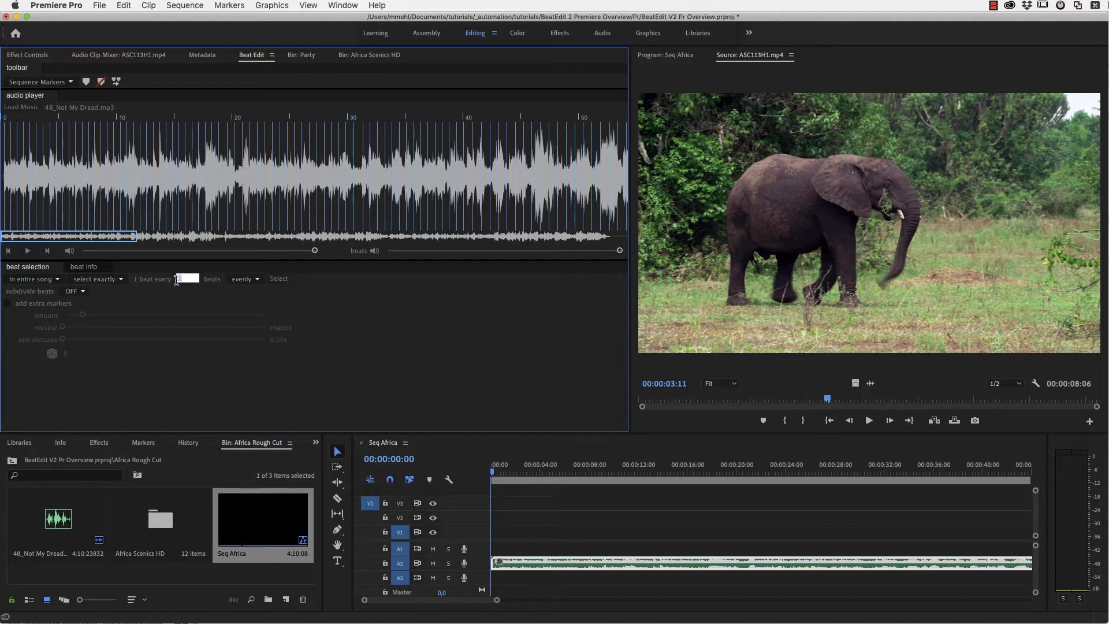
pyautogui.write('4')
pyautogui.press('Return')
pyautogui.click(258, 281)
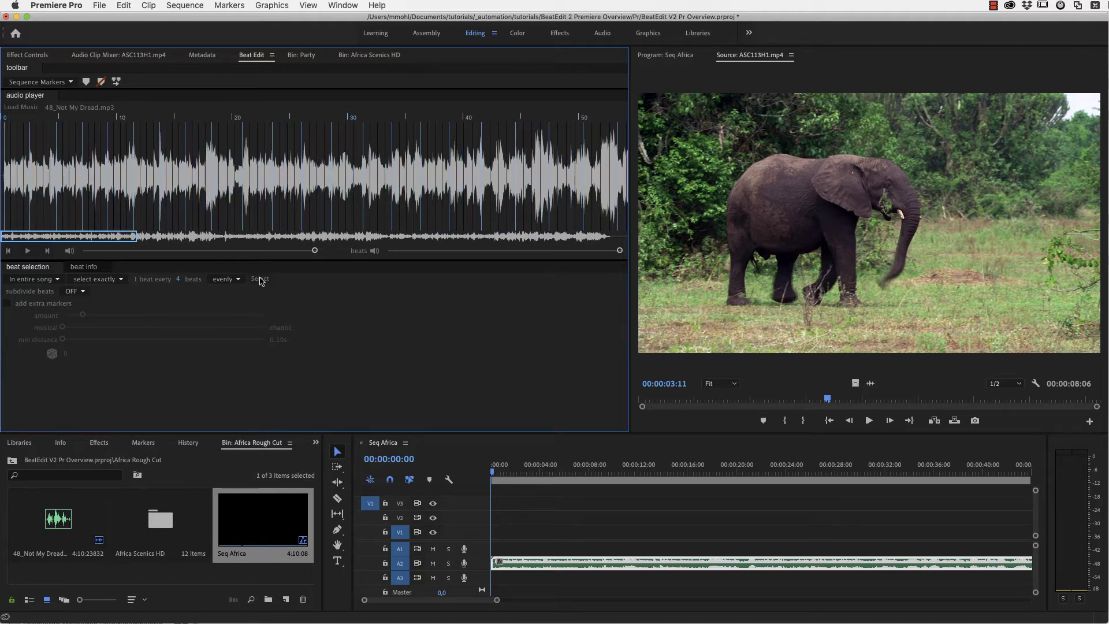
pyautogui.click(85, 82)
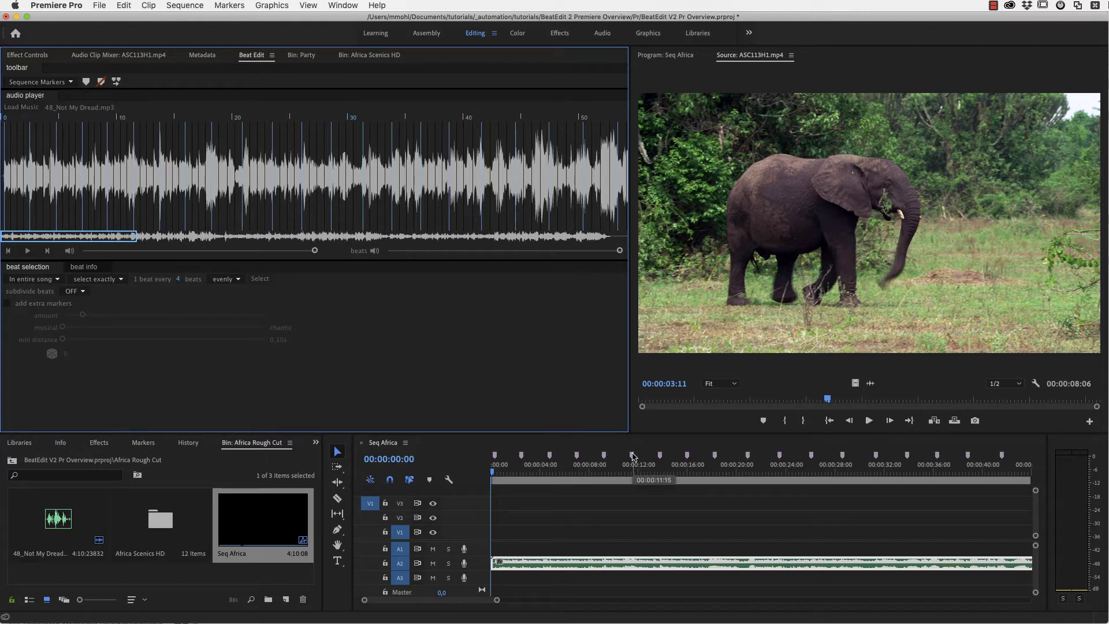
pyautogui.click(369, 56)
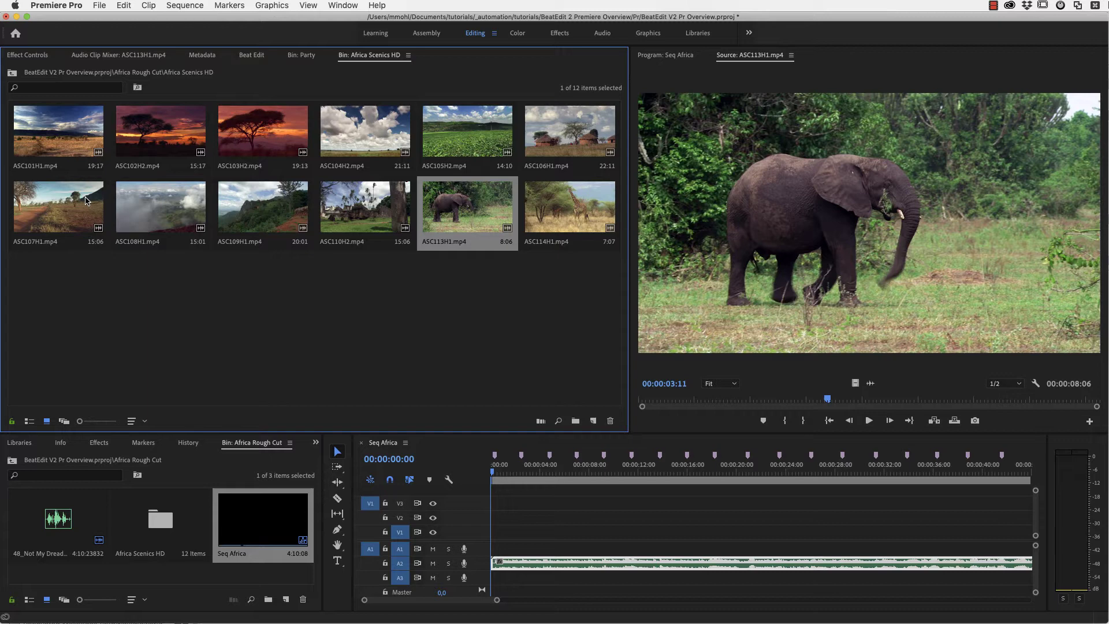
# Set ASC101H1's in point at 00:00:06:20 in the Source monitor.
pyautogui.doubleClick(72, 143)
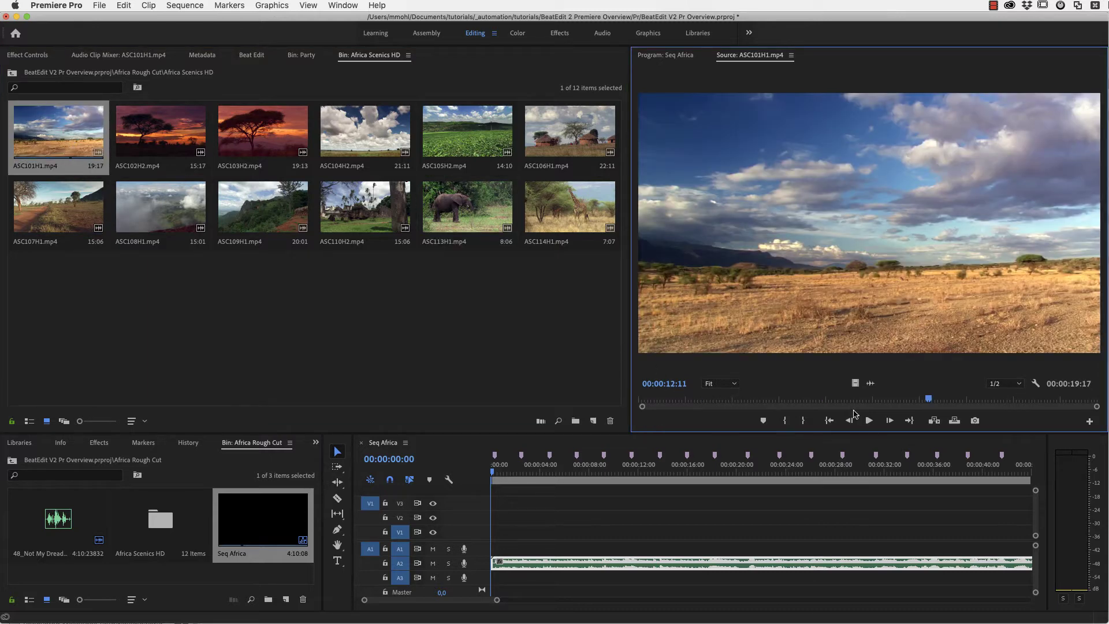
pyautogui.moveTo(928, 398); pyautogui.dragTo(792, 408)
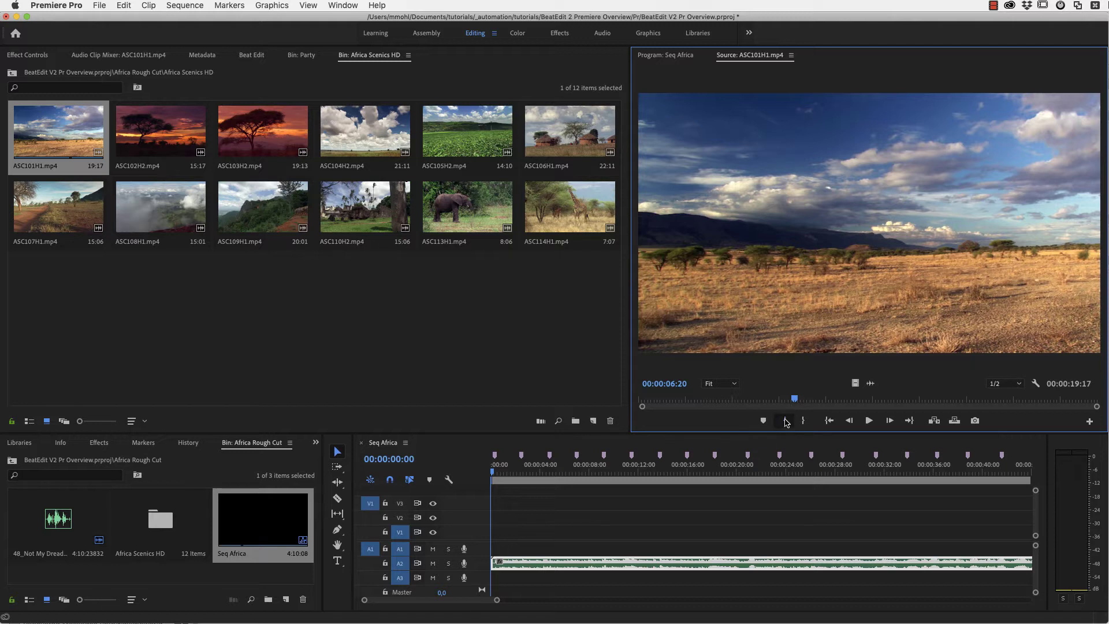
pyautogui.click(785, 420)
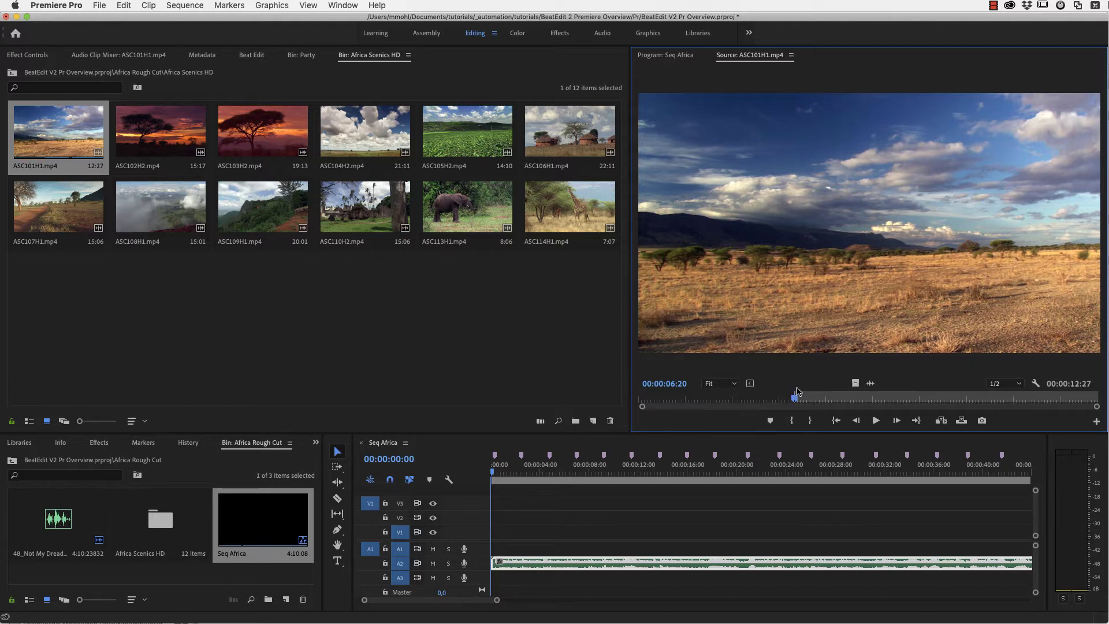
pyautogui.moveTo(797, 400); pyautogui.dragTo(939, 407)
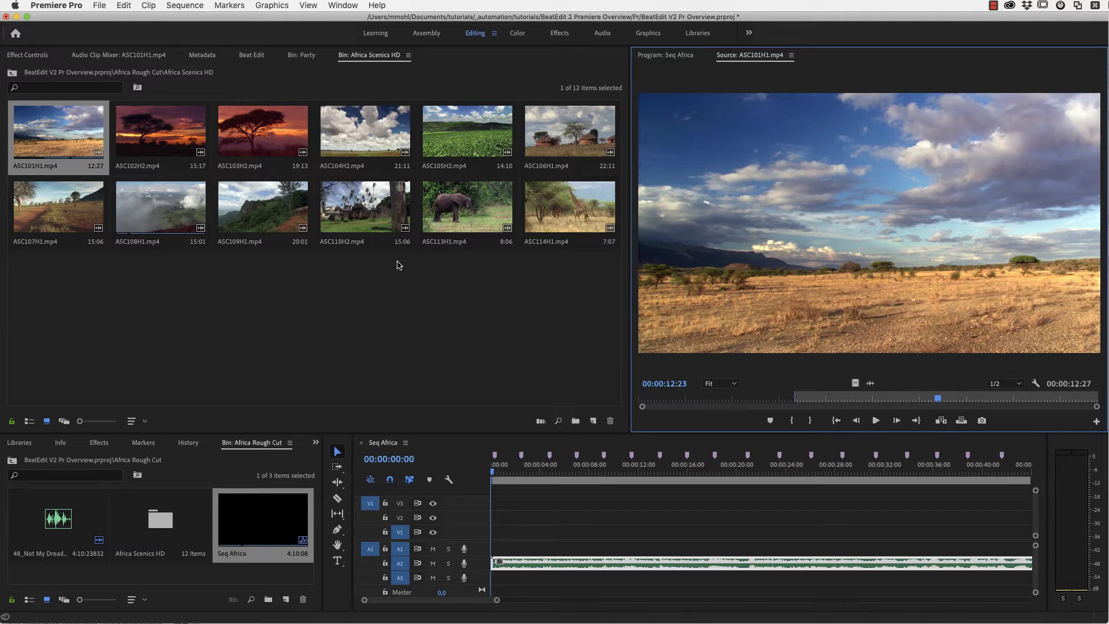
# Select all twelve Africa Scenics clips and bring up Automate to Sequence.
pyautogui.click(365, 207)
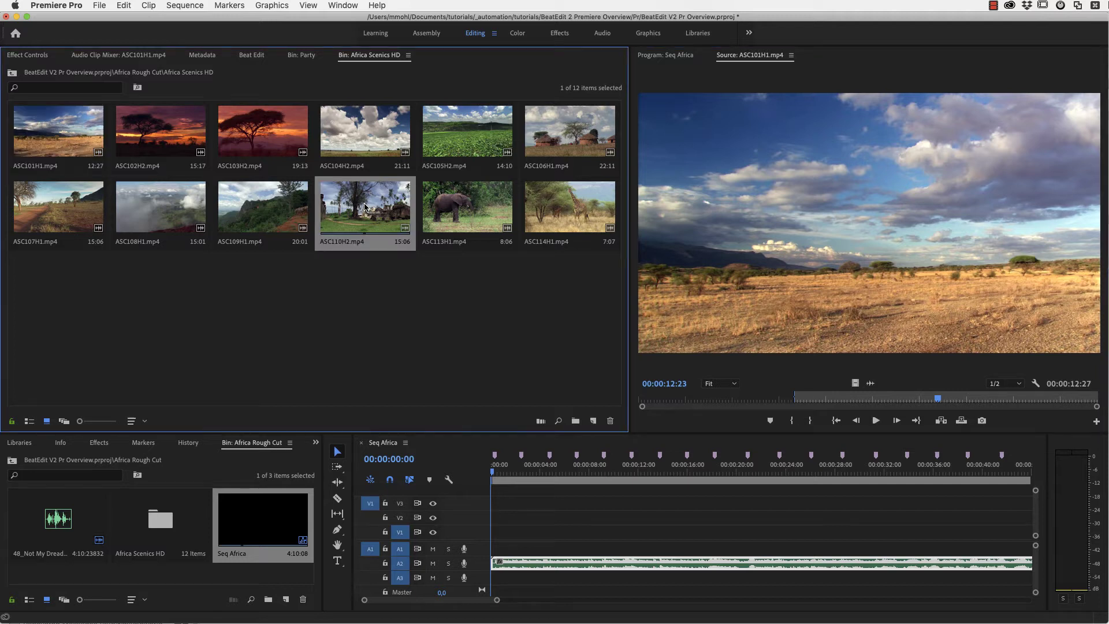
pyautogui.keyDown('shift'); pyautogui.click(448, 223); pyautogui.keyUp('shift')
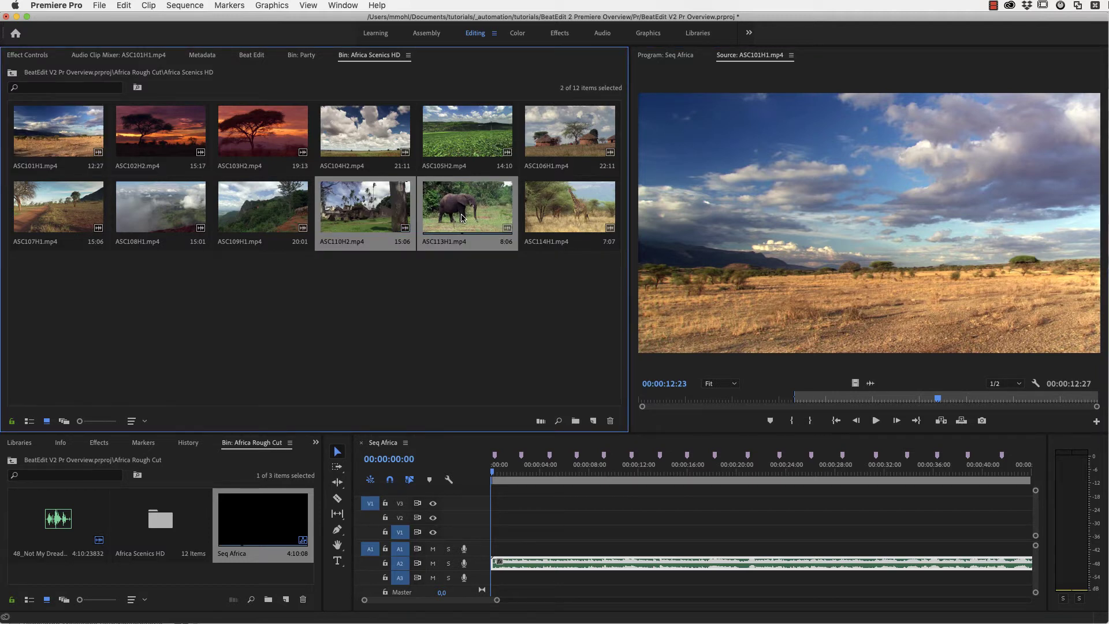
pyautogui.keyDown('shift'); pyautogui.click(562, 222); pyautogui.keyUp('shift')
pyautogui.moveTo(567, 179); pyautogui.dragTo(346, 297)
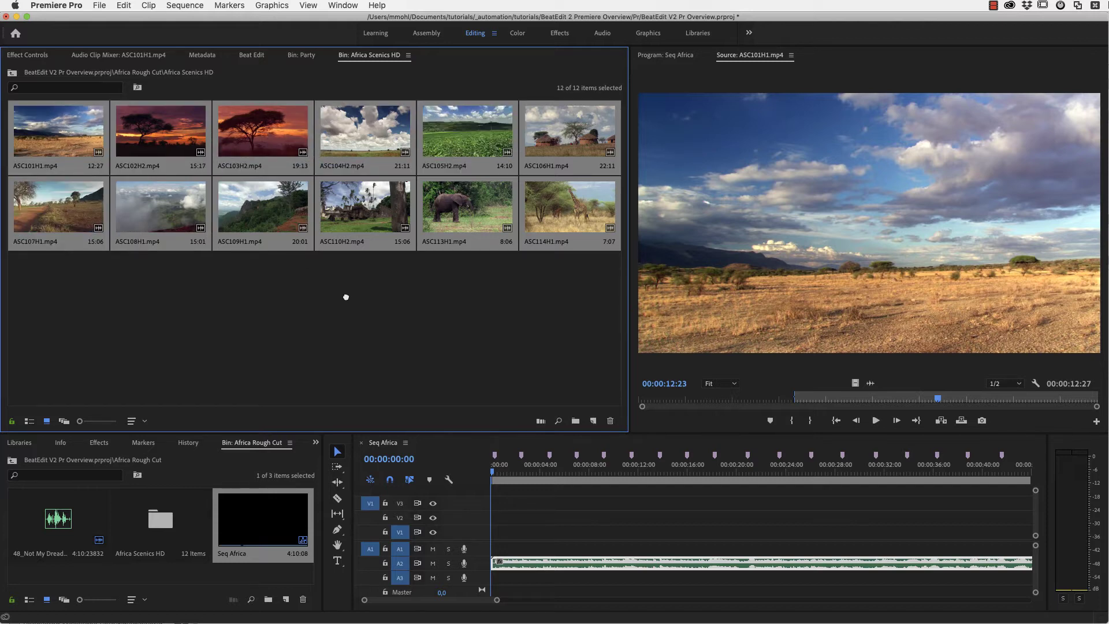
pyautogui.click(540, 421)
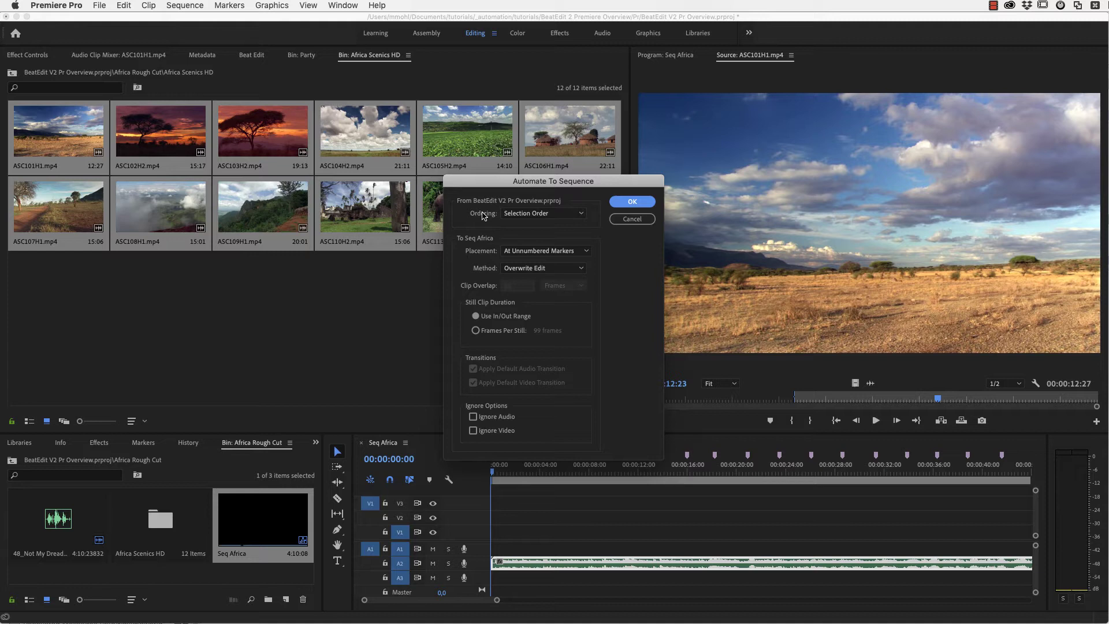
# Place the twelve clips at unnumbered markers in Selection Order, then play the sequence.
pyautogui.click(543, 214)
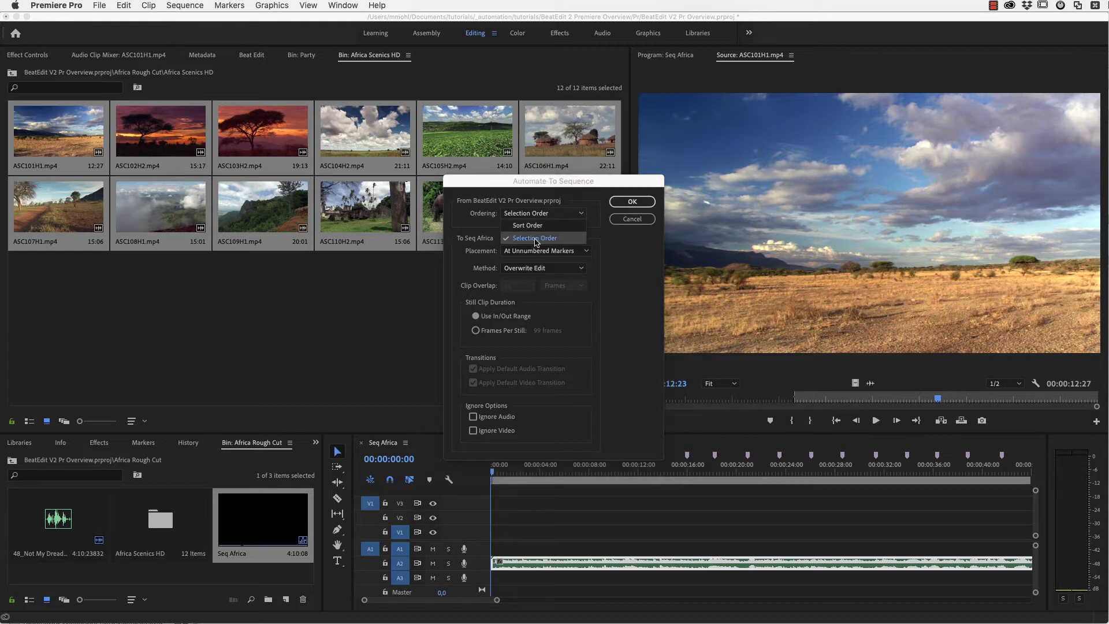
pyautogui.click(535, 239)
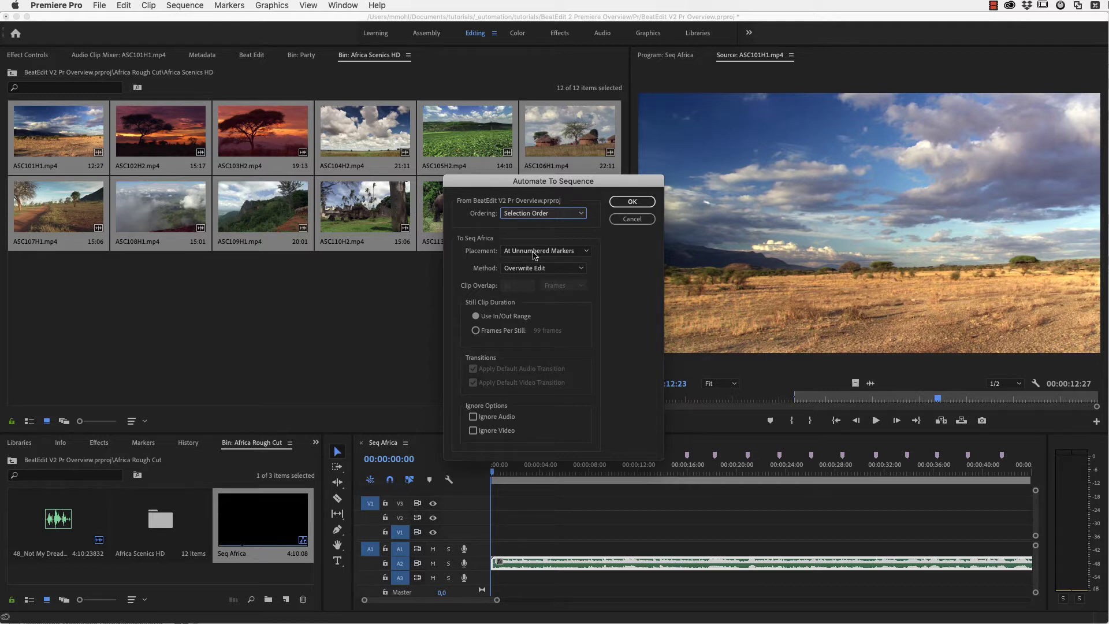
pyautogui.click(630, 202)
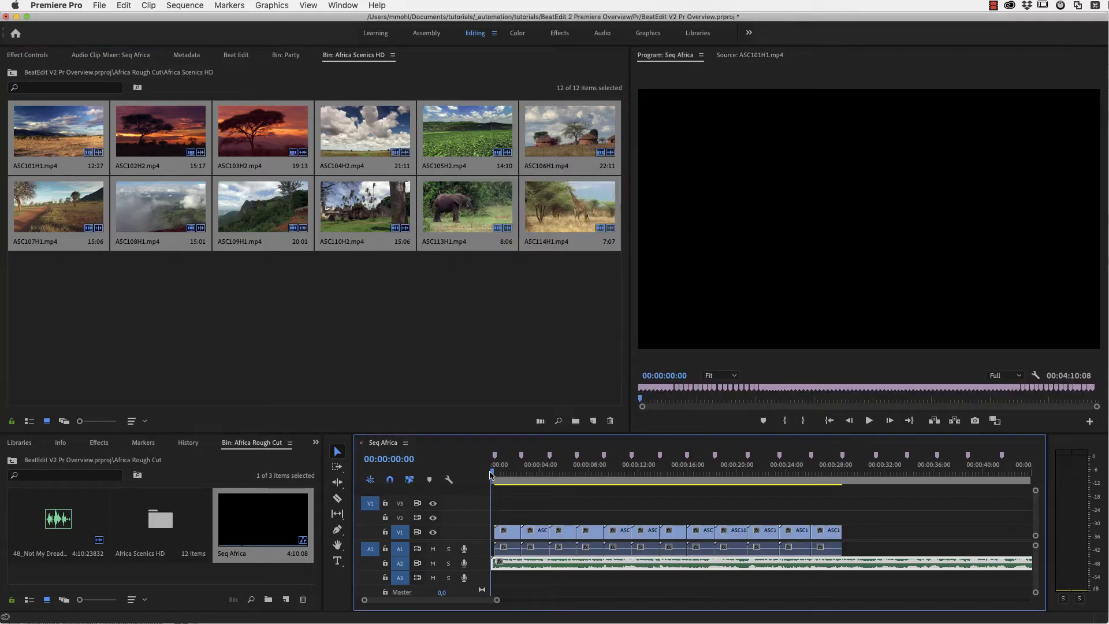
pyautogui.press('space')
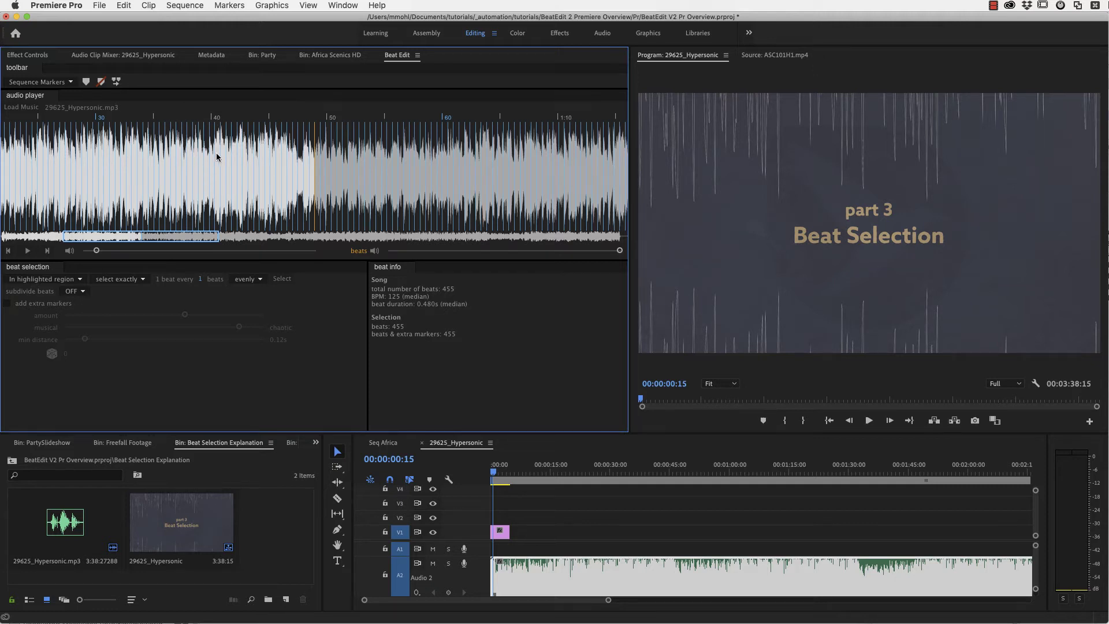
# Select every 4th beat only within a highlighted region around 30 seconds.
pyautogui.click(50, 284)
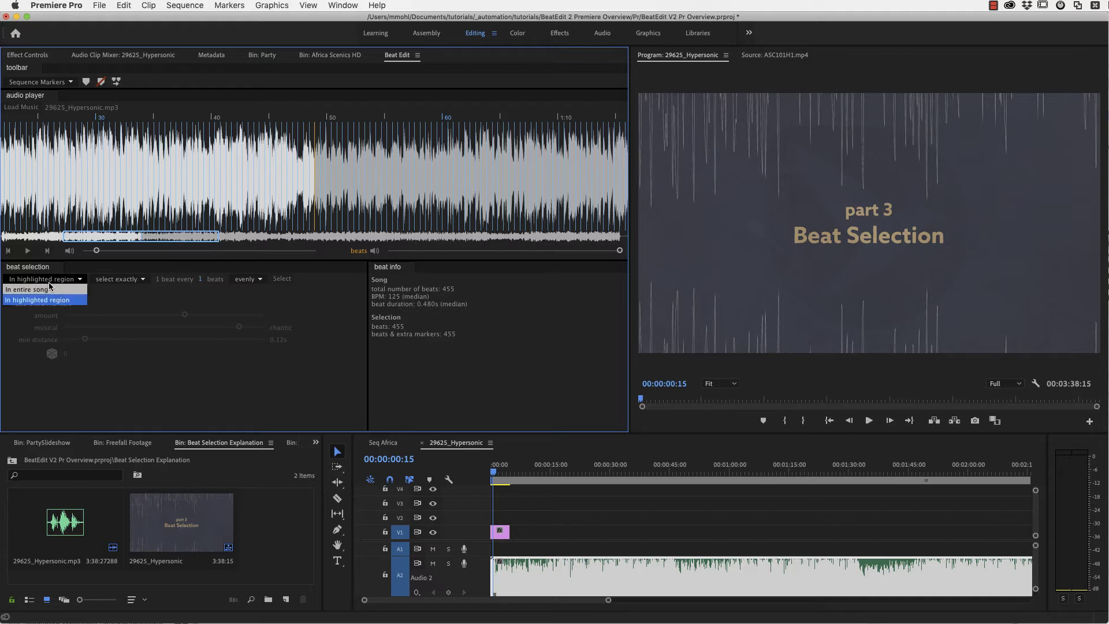
pyautogui.click(47, 290)
pyautogui.click(42, 282)
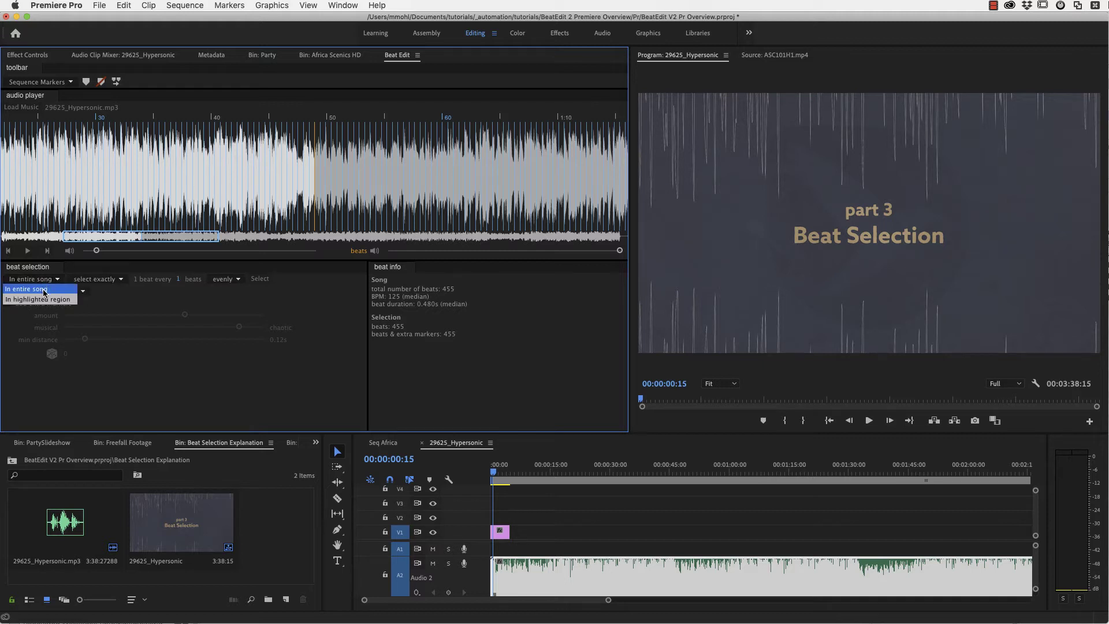
pyautogui.click(35, 283)
pyautogui.moveTo(83, 176); pyautogui.dragTo(197, 183)
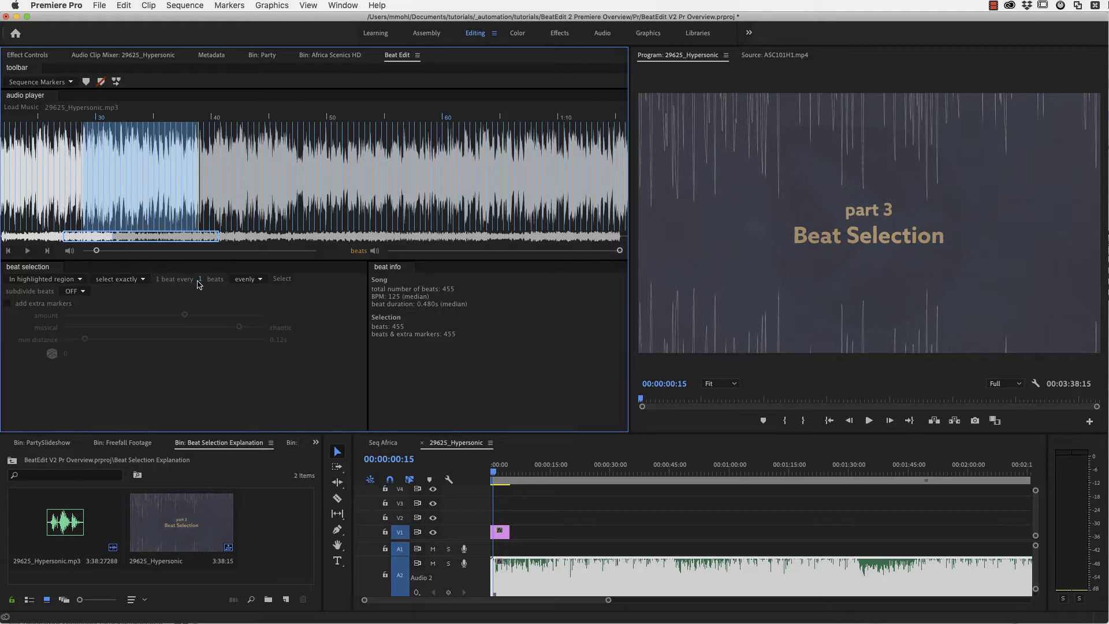
pyautogui.moveTo(202, 283); pyautogui.dragTo(208, 283)
pyautogui.click(282, 279)
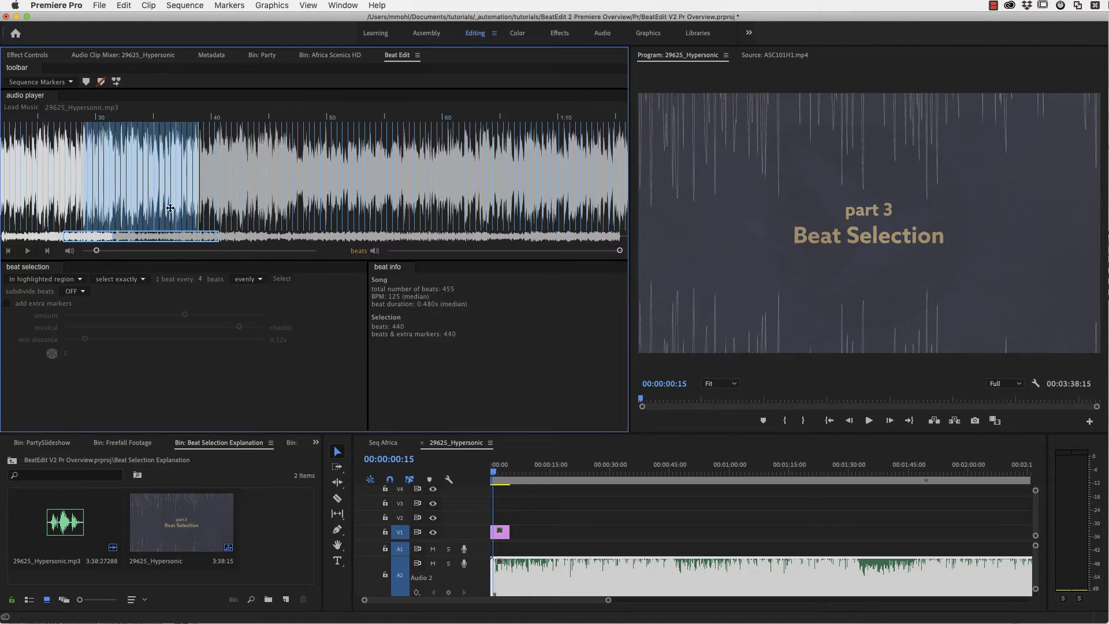
# Clear the region and select every 4th beat across the entire song (114 beats).
pyautogui.click(105, 160)
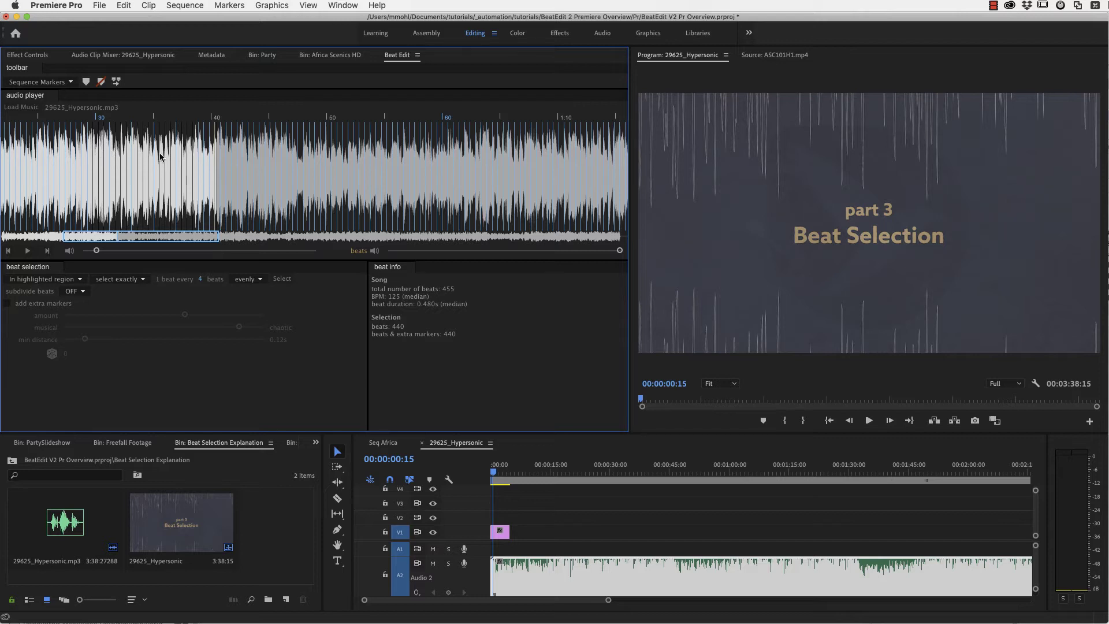
pyautogui.click(74, 279)
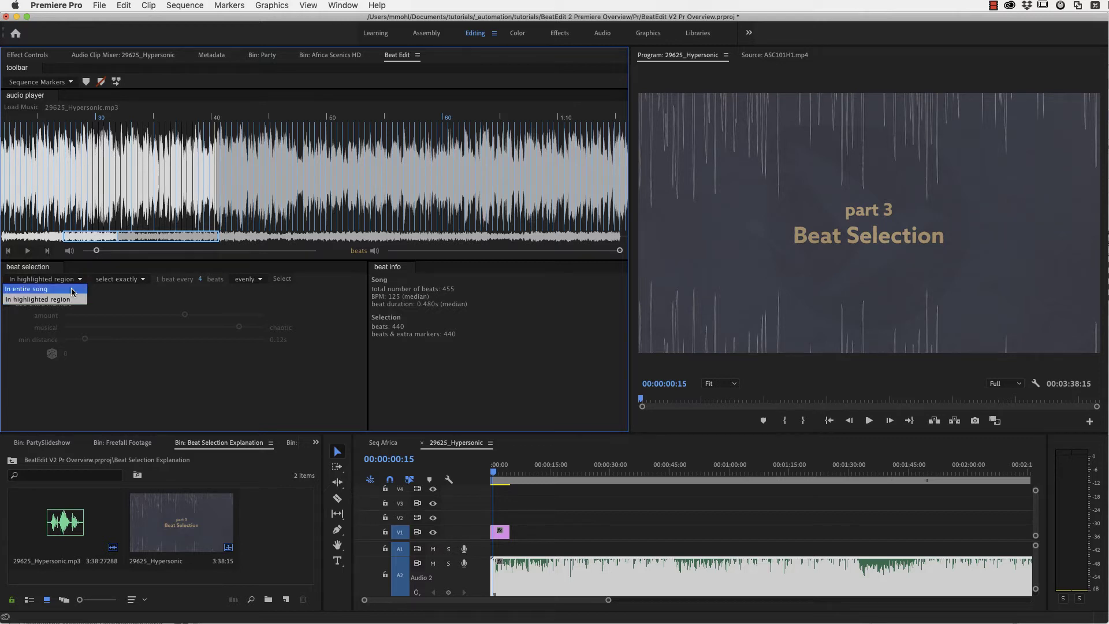
pyautogui.click(72, 290)
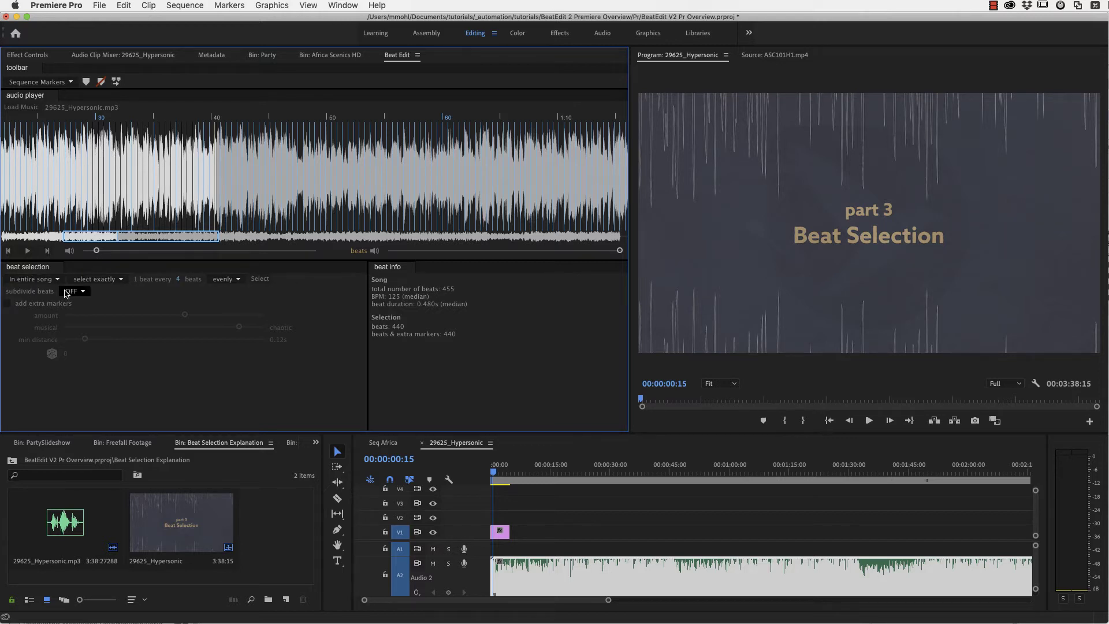
pyautogui.click(260, 279)
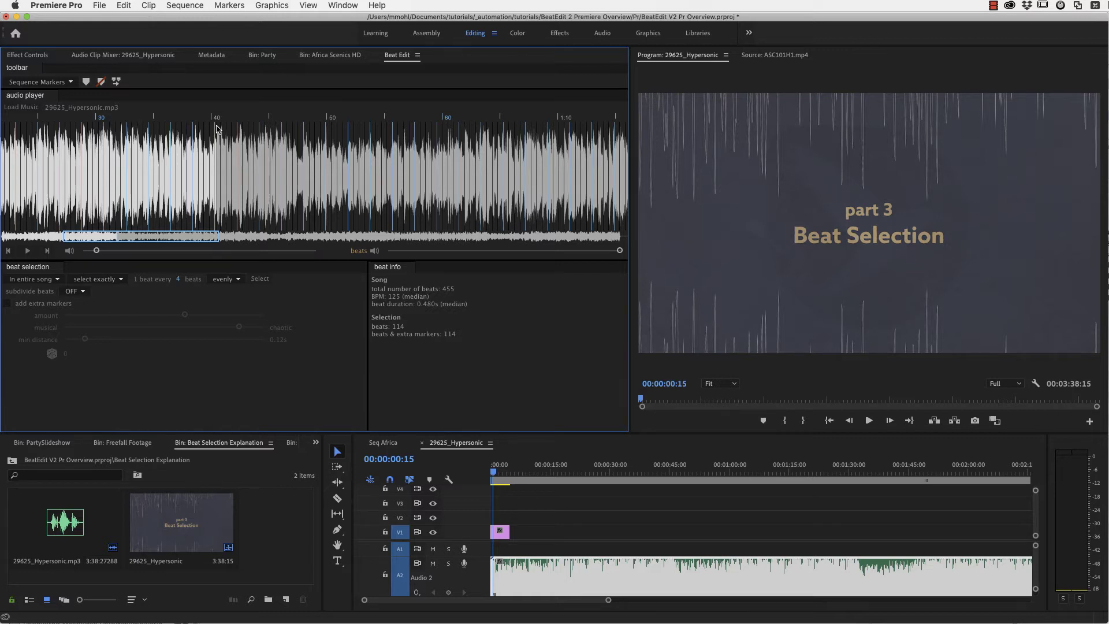
# Play the song from the start to hear the selected beats, then stop it.
pyautogui.click(293, 130)
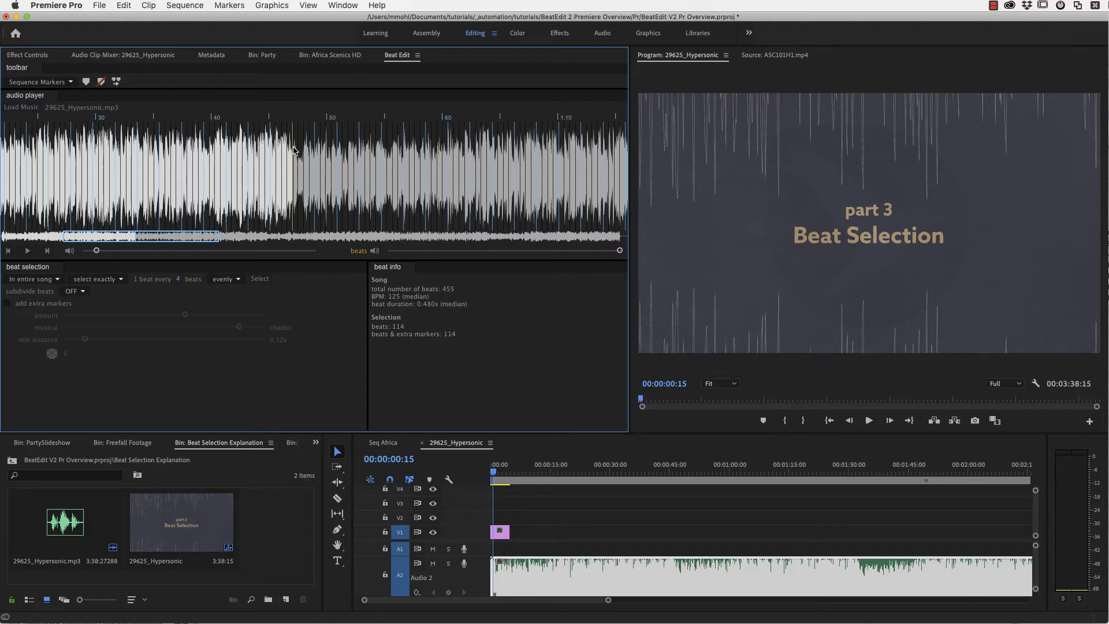
pyautogui.click(13, 179)
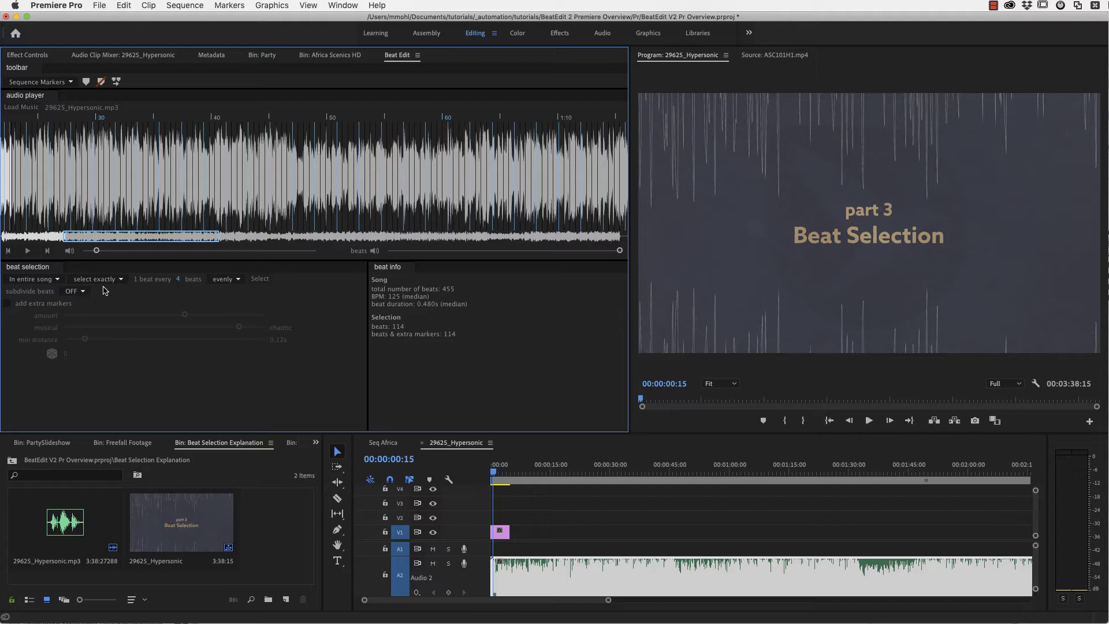
pyautogui.click(28, 250)
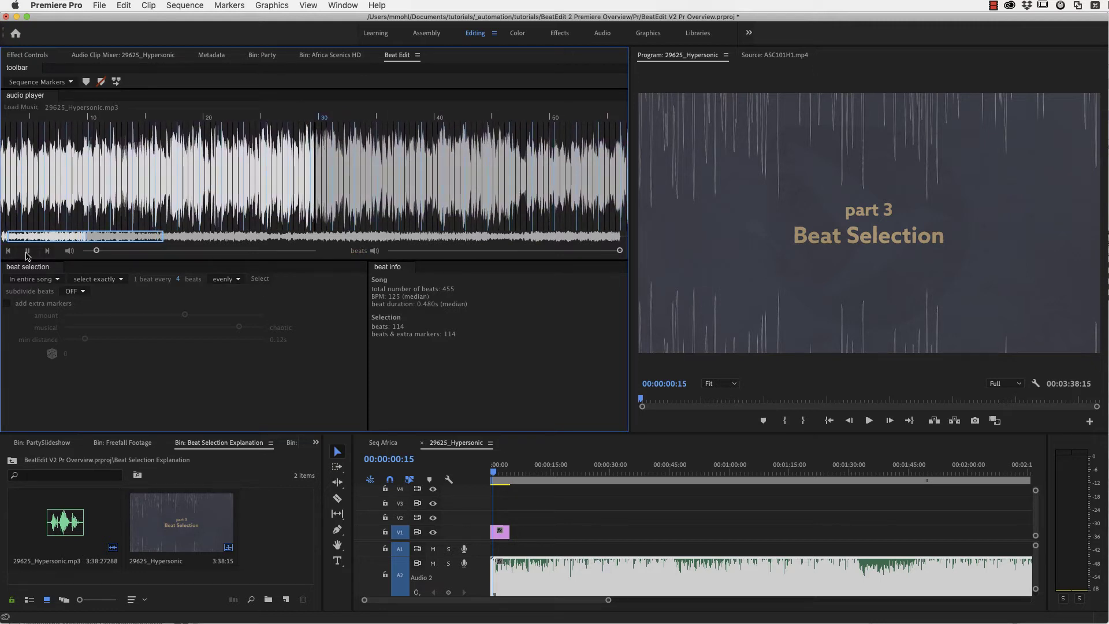
pyautogui.press('space')
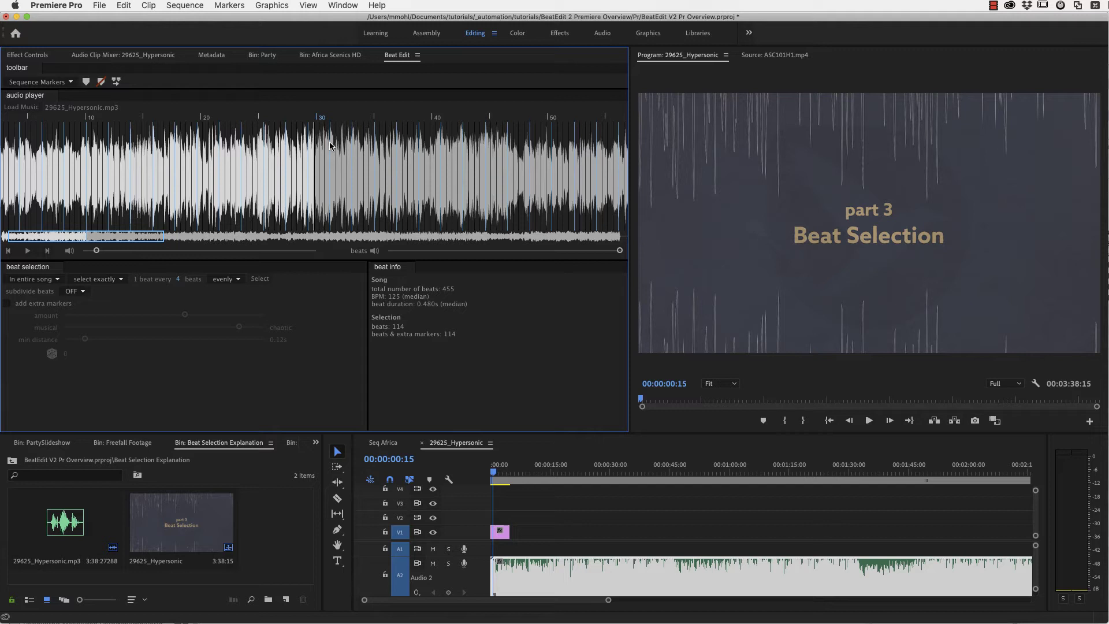
# Reselect beats randomly, one every 1 to 4 beats, giving 189 selected beats.
pyautogui.click(225, 280)
pyautogui.click(228, 300)
pyautogui.click(289, 280)
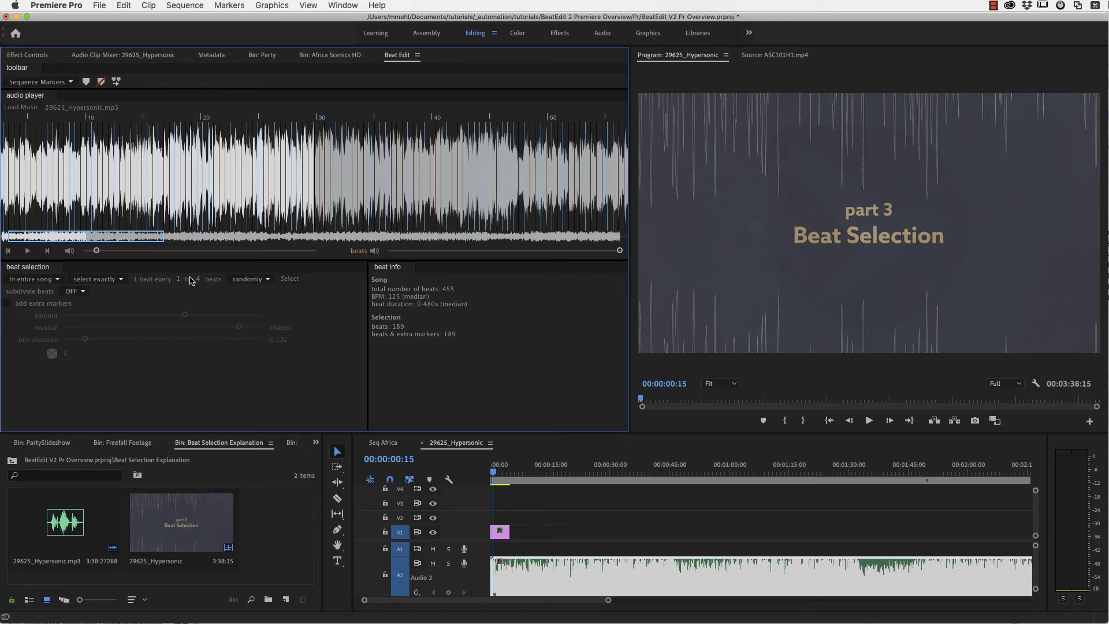
pyautogui.click(99, 279)
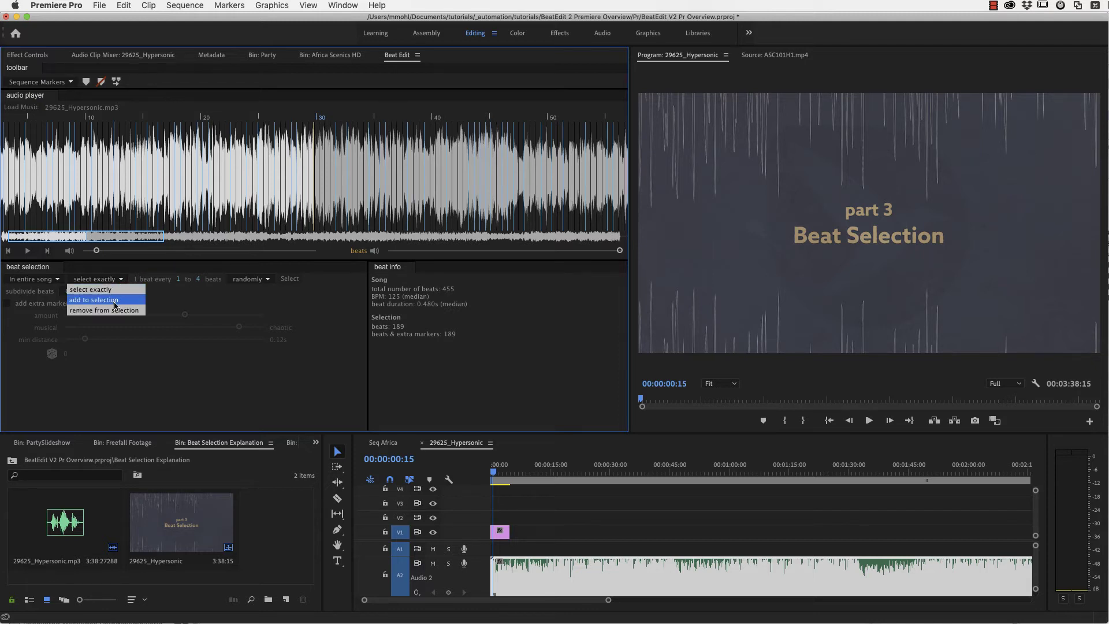
pyautogui.click(166, 296)
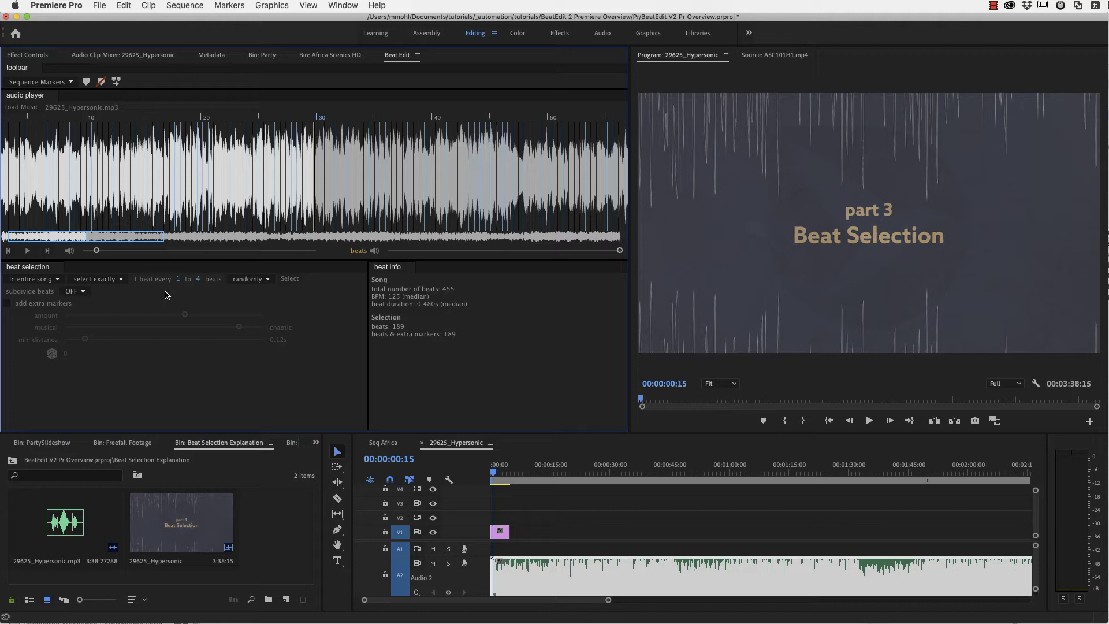
# Try subdivisions 2, OFF and 2 during playback, finishing at 4 for 1817 beats.
pyautogui.click(75, 291)
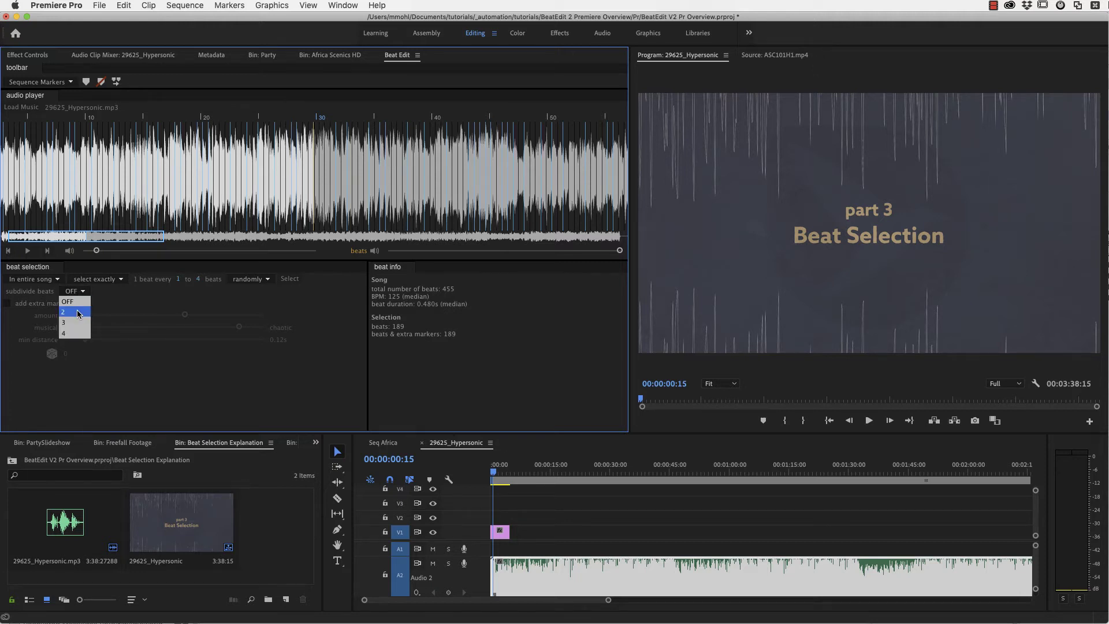
pyautogui.click(79, 312)
pyautogui.click(28, 252)
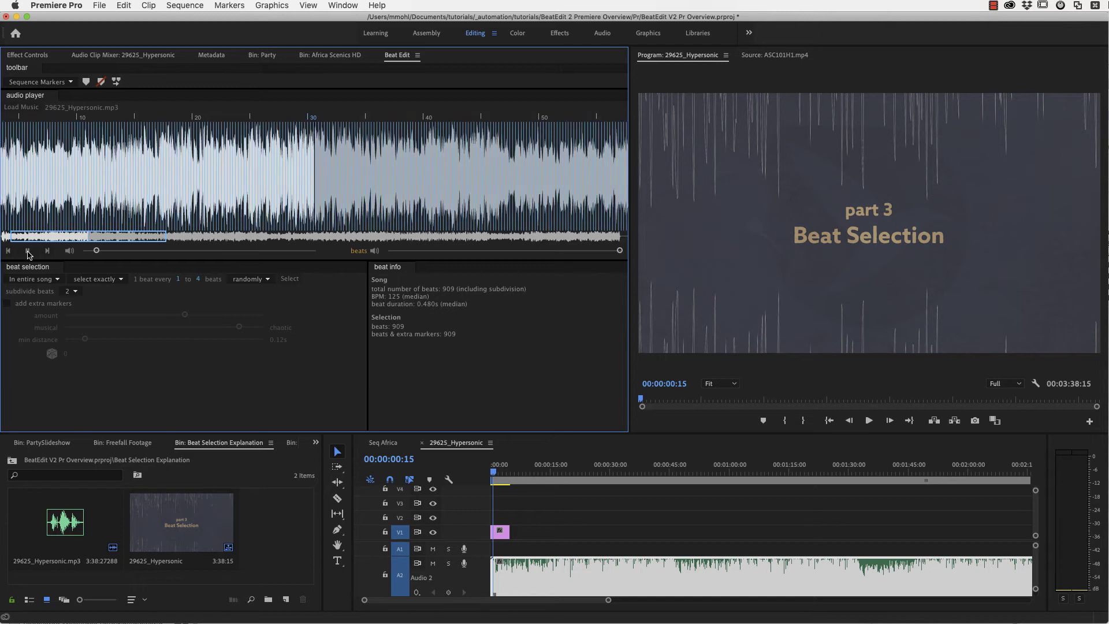
pyautogui.click(76, 292)
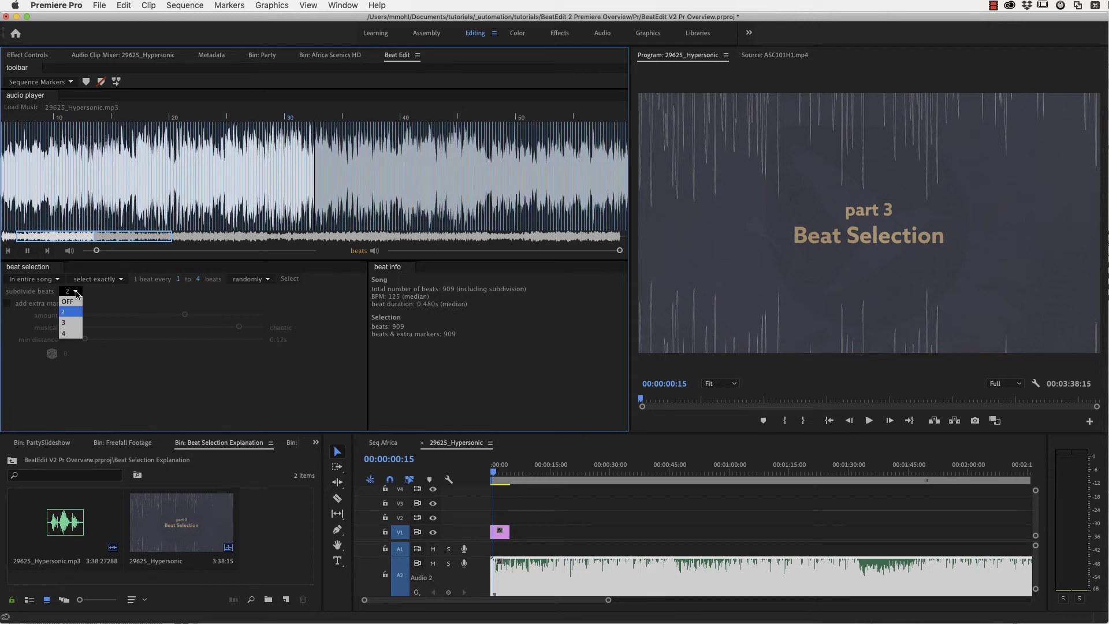
pyautogui.click(74, 301)
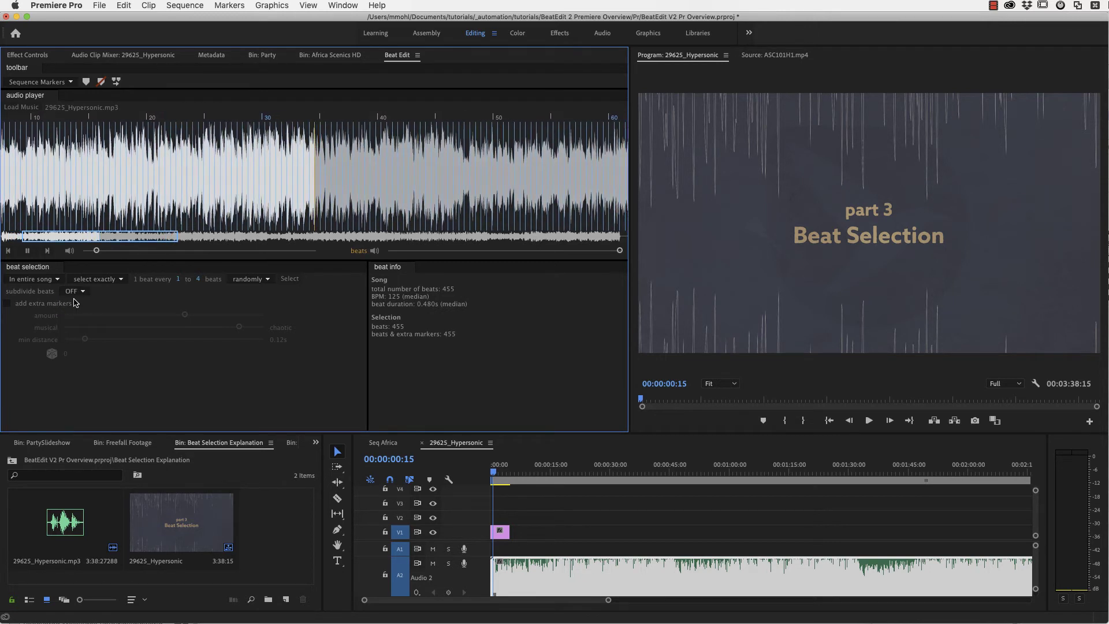
pyautogui.click(75, 292)
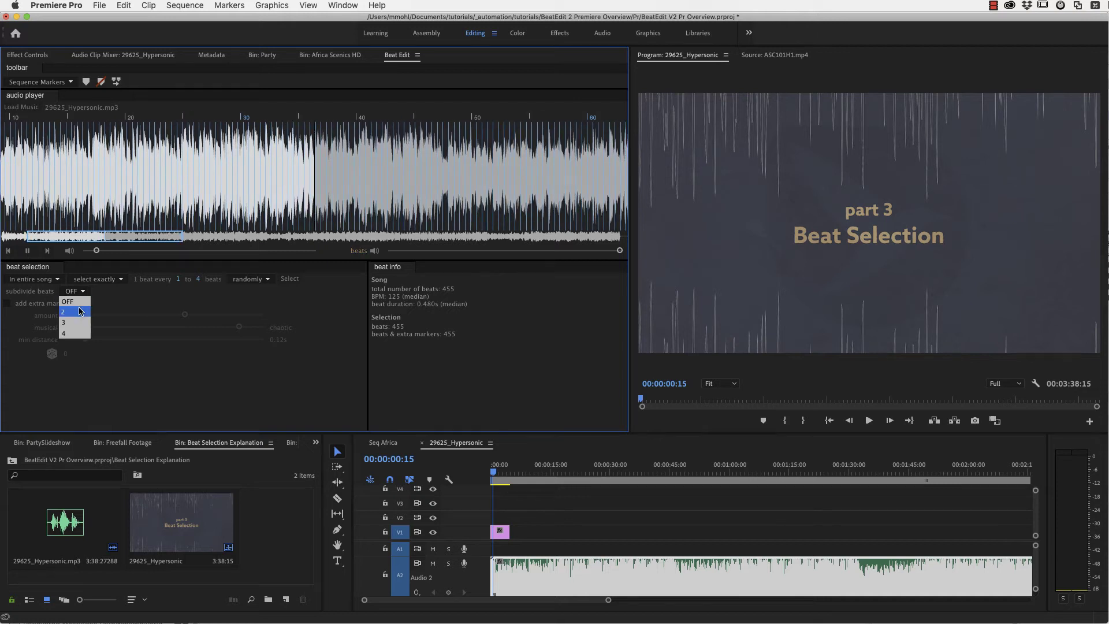
pyautogui.click(79, 311)
pyautogui.click(76, 292)
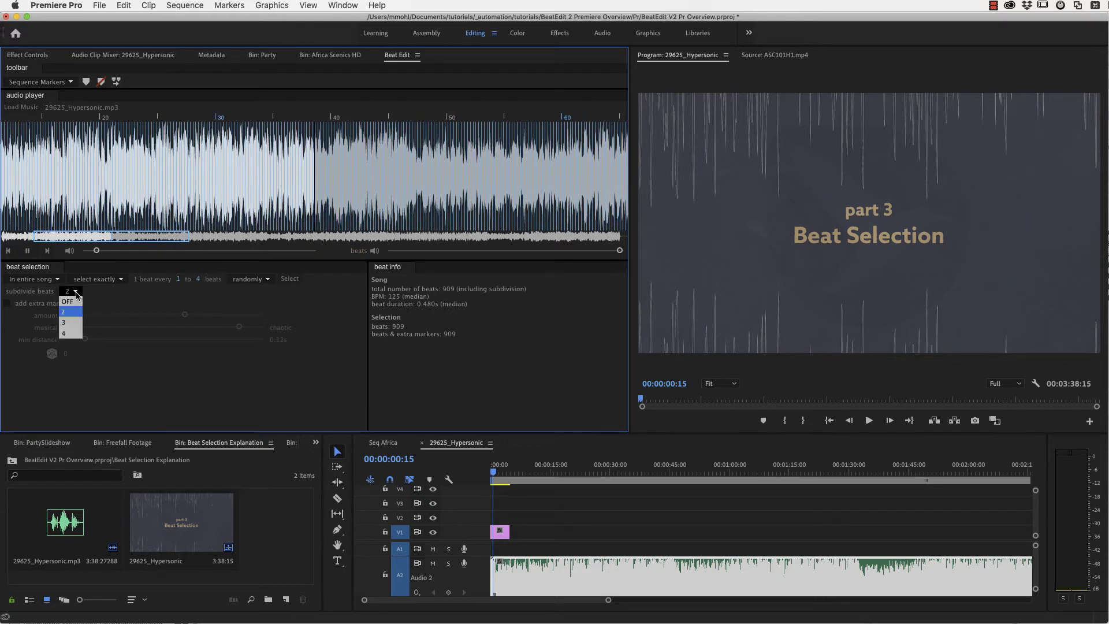
pyautogui.click(73, 333)
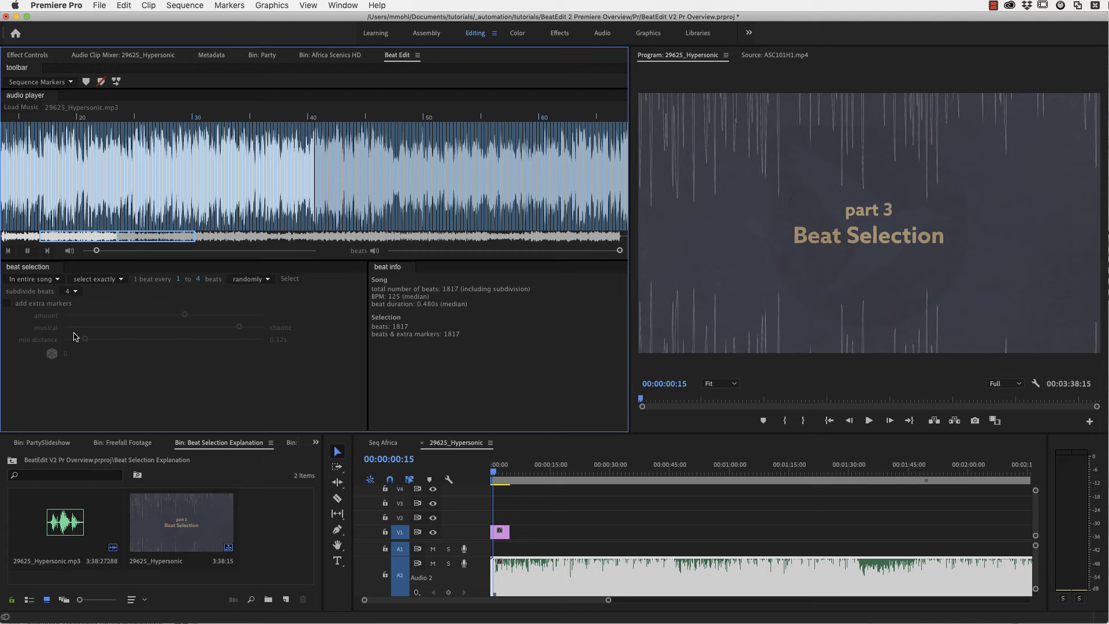
# Pause playback and turn beat subdivision off.
pyautogui.click(27, 250)
pyautogui.click(74, 291)
pyautogui.click(70, 300)
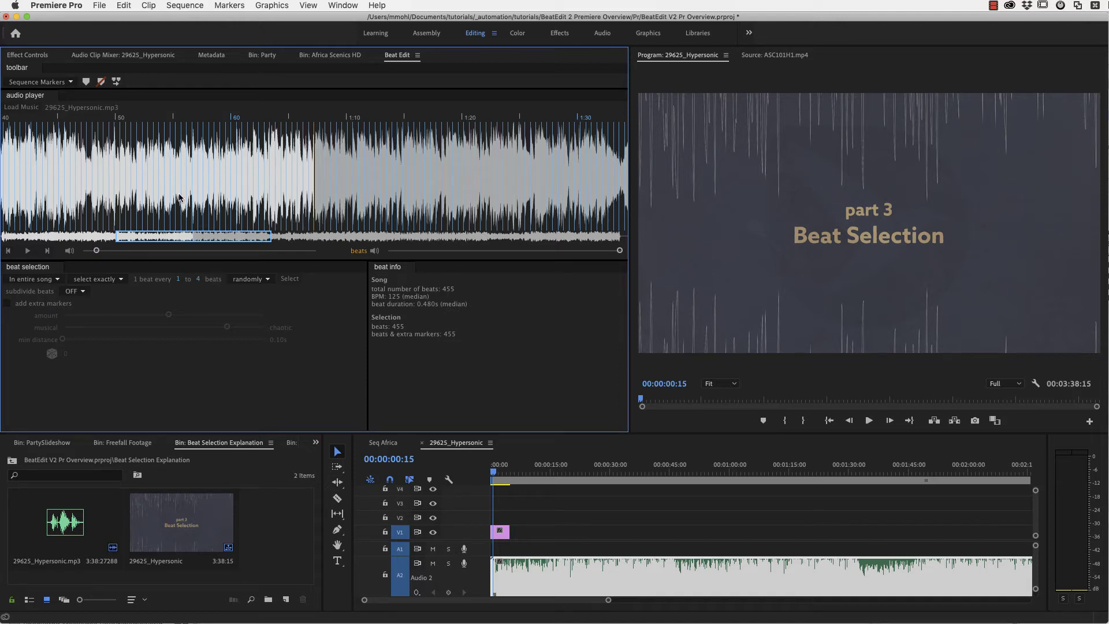
# Enable extra markers at minimum amount, fully musical, totalling 481 beats and markers.
pyautogui.click(7, 303)
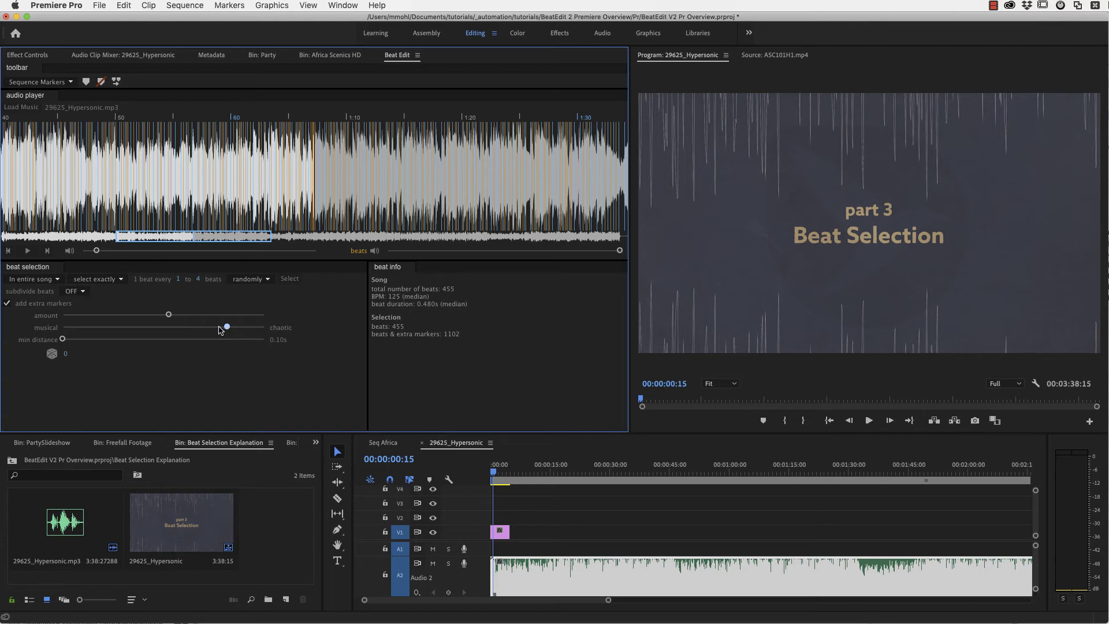
pyautogui.moveTo(221, 330); pyautogui.dragTo(58, 333)
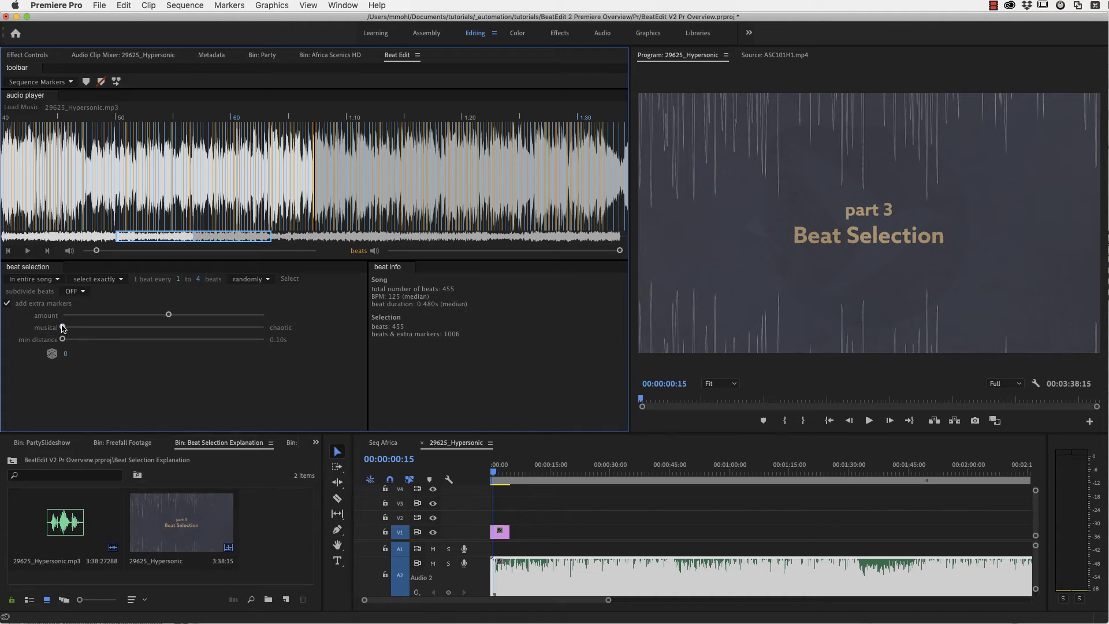
pyautogui.moveTo(66, 329)
pyautogui.mouseDown()
pyautogui.moveTo(275, 331)
pyautogui.moveTo(64, 329)
pyautogui.mouseUp()
pyautogui.moveTo(168, 315); pyautogui.dragTo(62, 318)
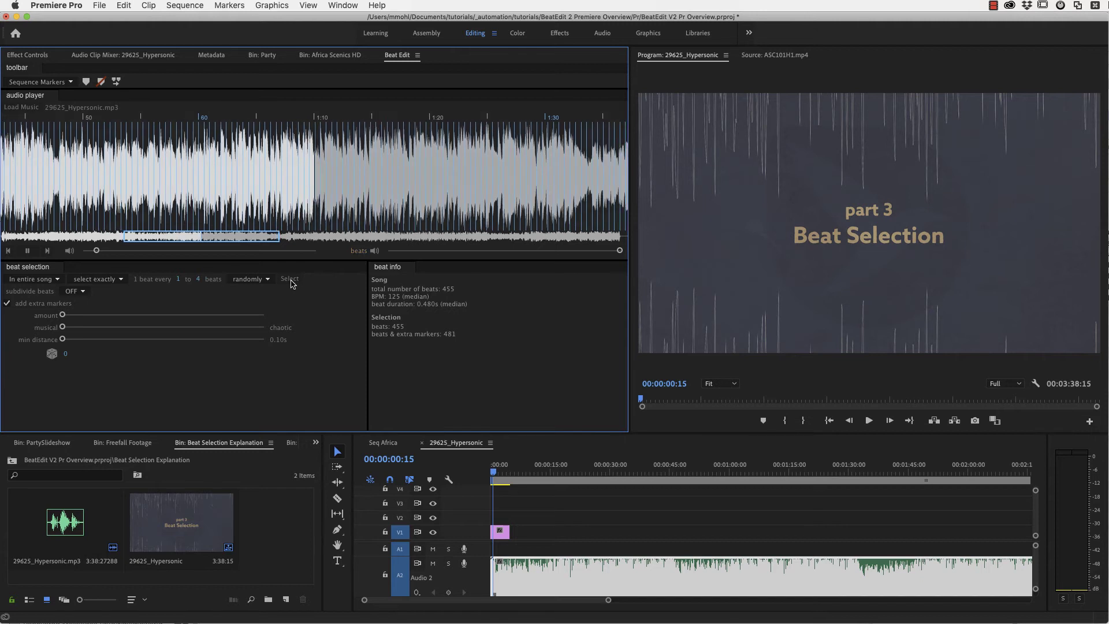
# Return to even selection, raise extra markers and set them half-chaotic, totalling 450.
pyautogui.click(251, 280)
pyautogui.click(254, 293)
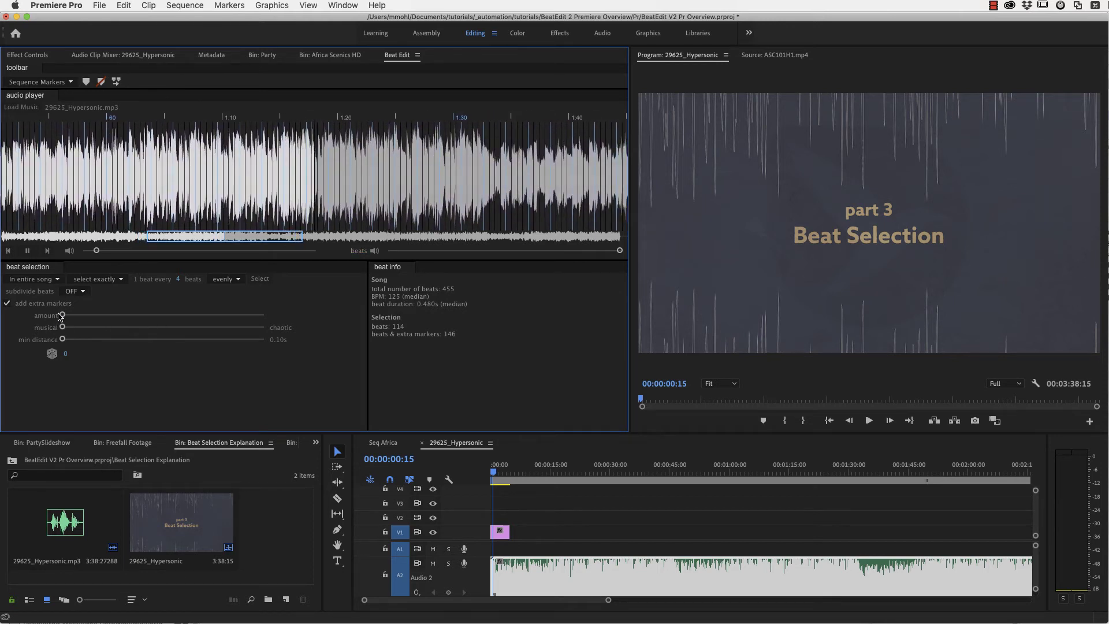
pyautogui.moveTo(63, 315); pyautogui.dragTo(95, 317)
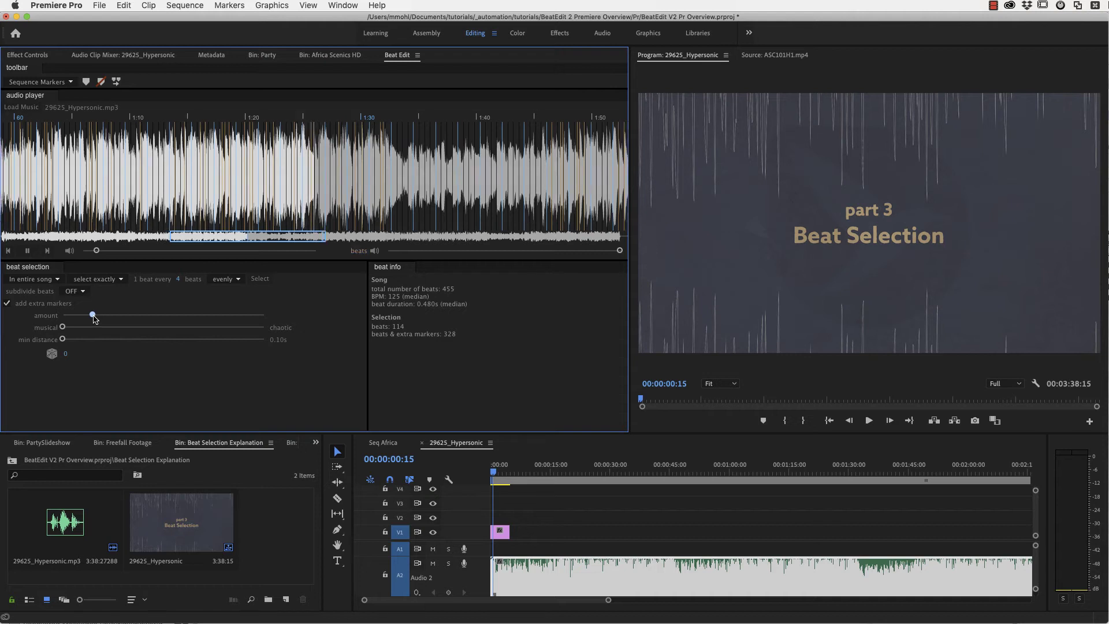
pyautogui.moveTo(93, 316); pyautogui.dragTo(112, 316)
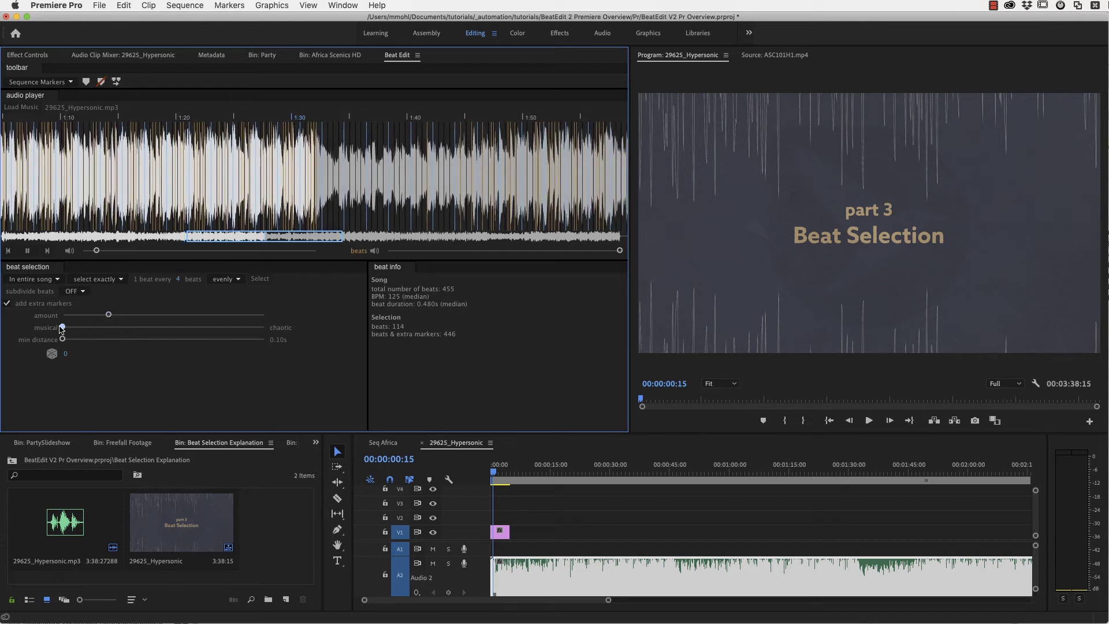
pyautogui.moveTo(62, 327); pyautogui.dragTo(278, 333)
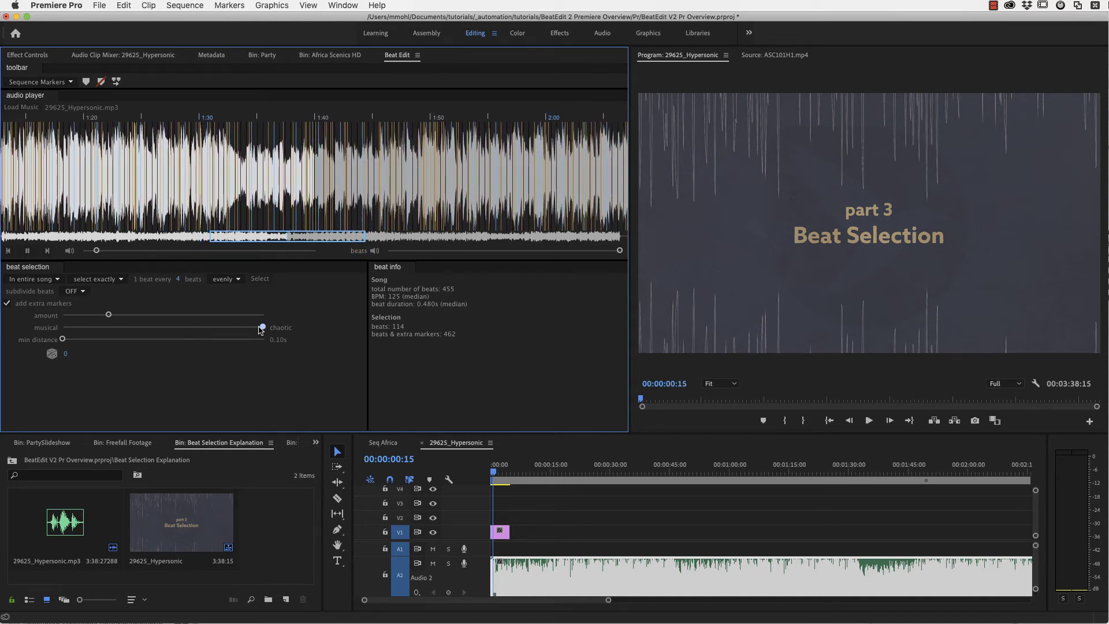
pyautogui.moveTo(260, 330); pyautogui.dragTo(179, 327)
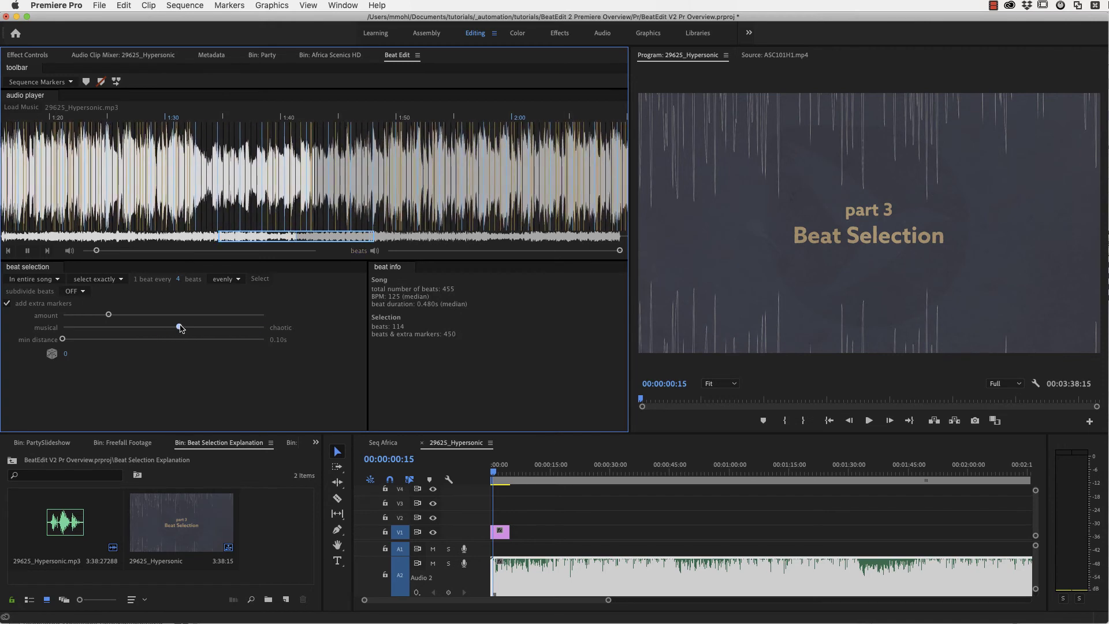
# Pause, scroll back to the song start, and make the extra markers fully musical.
pyautogui.click(29, 252)
pyautogui.click(215, 232)
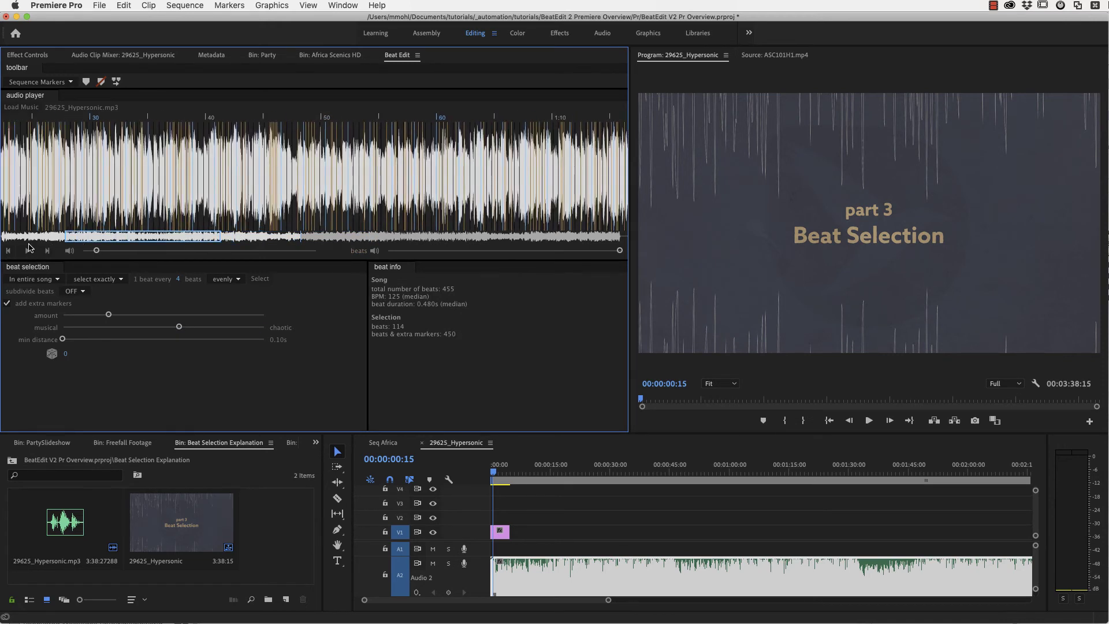
pyautogui.moveTo(180, 328); pyautogui.dragTo(54, 328)
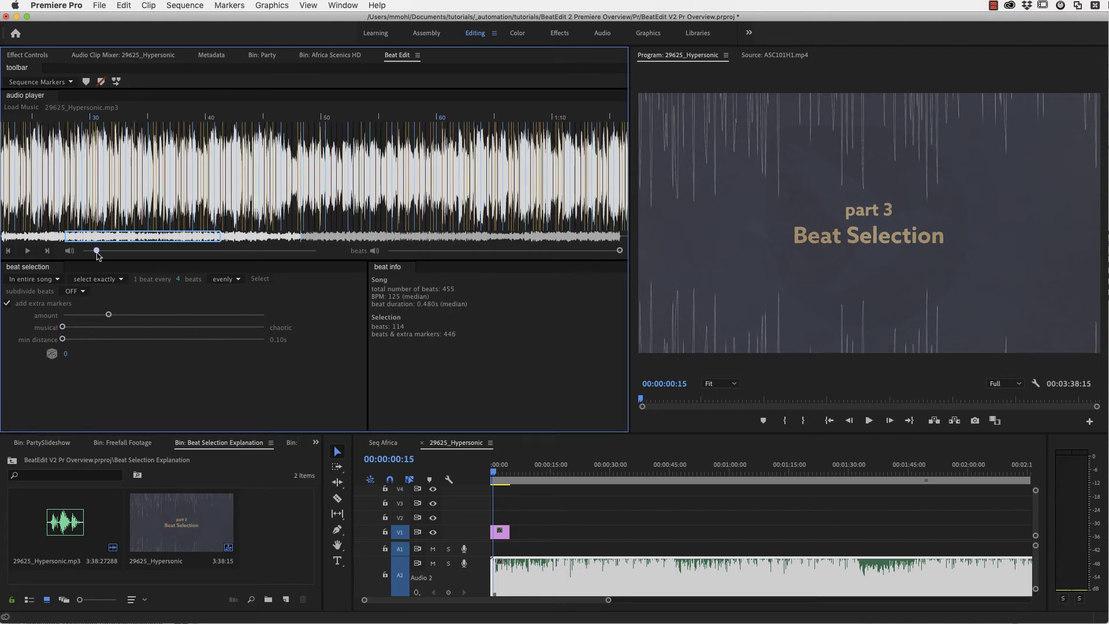
pyautogui.moveTo(96, 234); pyautogui.dragTo(2, 232)
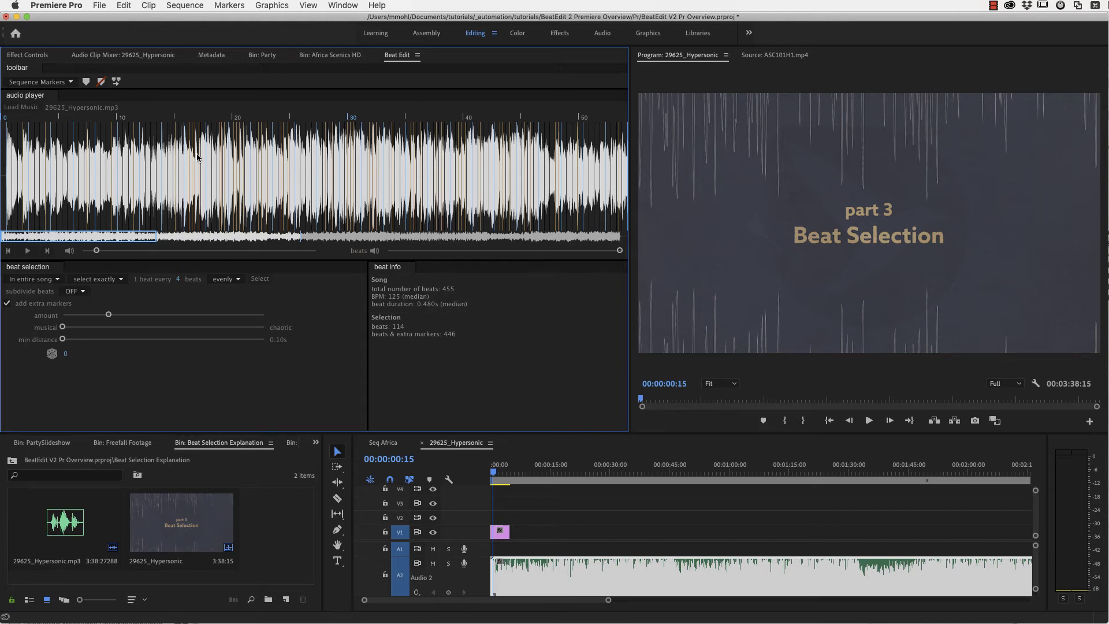
# Play and stop the song, then set extra markers moderately musical, totalling 441.
pyautogui.click(55, 163)
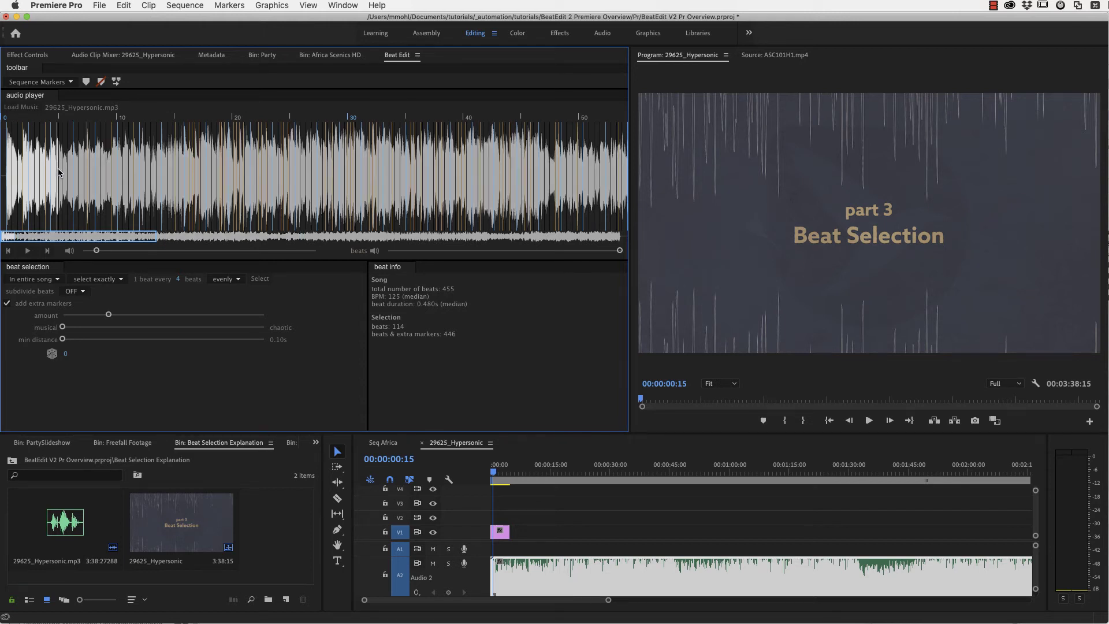
pyautogui.click(27, 250)
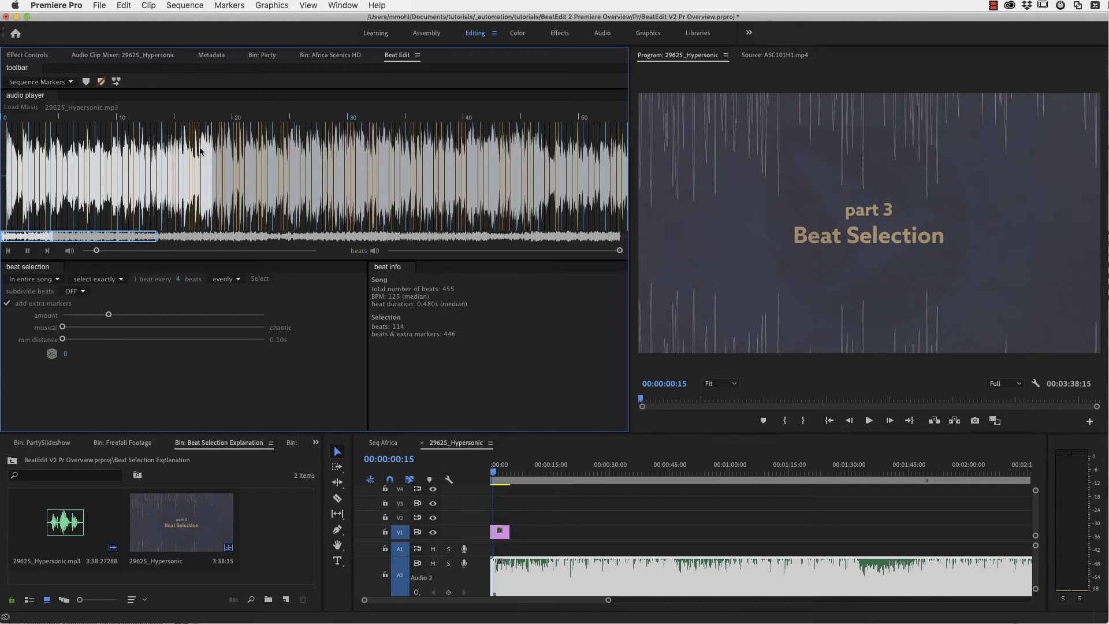
pyautogui.click(26, 252)
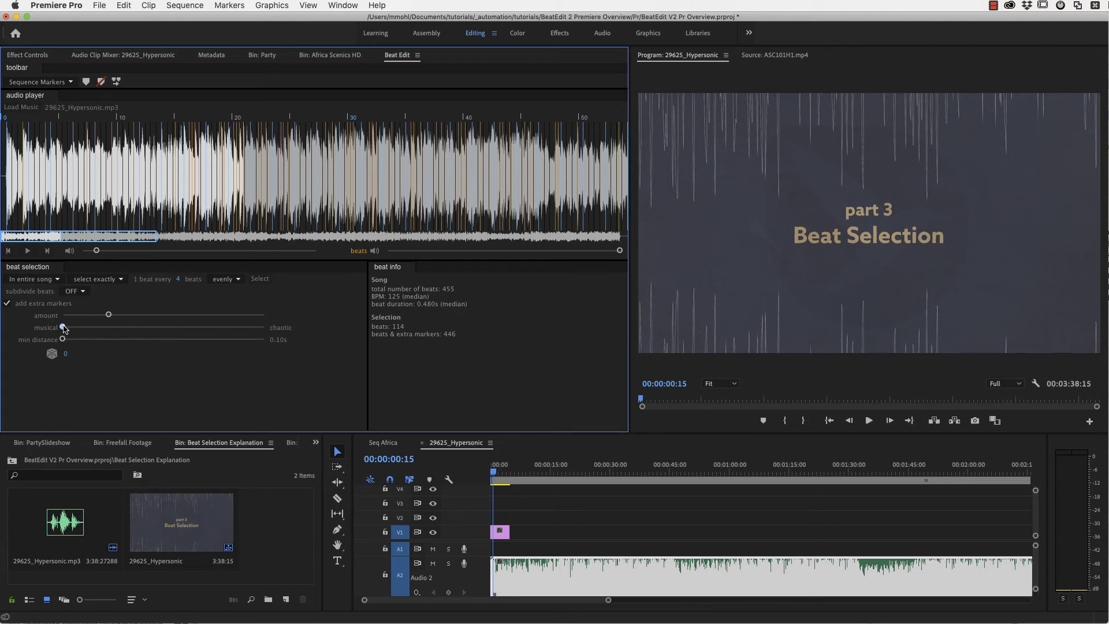
pyautogui.moveTo(64, 329); pyautogui.dragTo(175, 336)
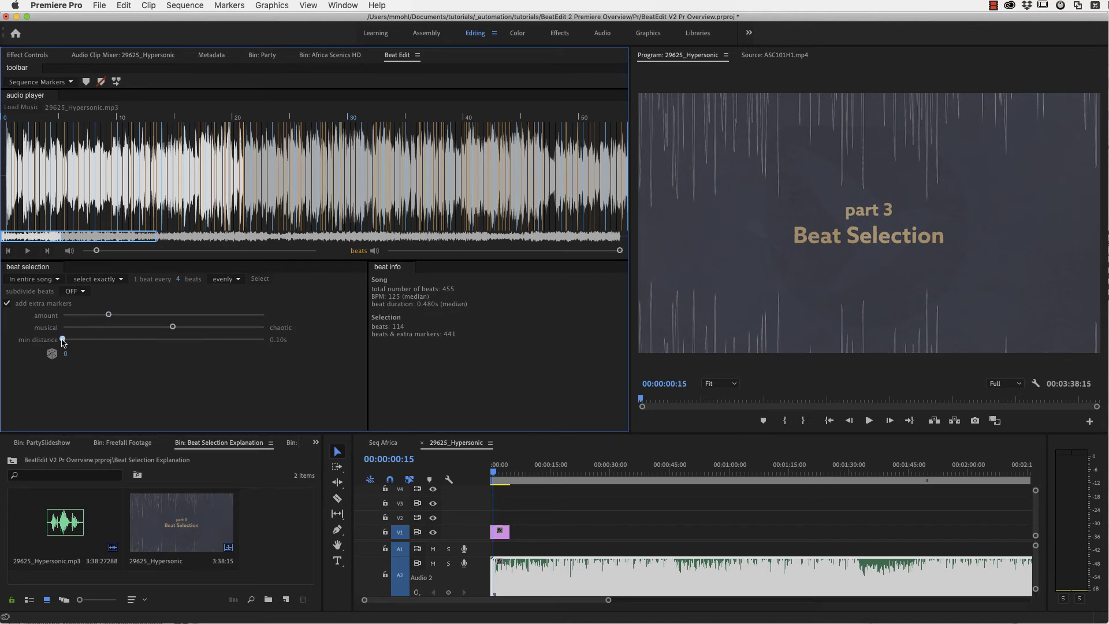
# Set extra markers' minimum distance to 0.18s, reroll to seed 9, and drop musical to minimum.
pyautogui.moveTo(62, 340); pyautogui.dragTo(109, 342)
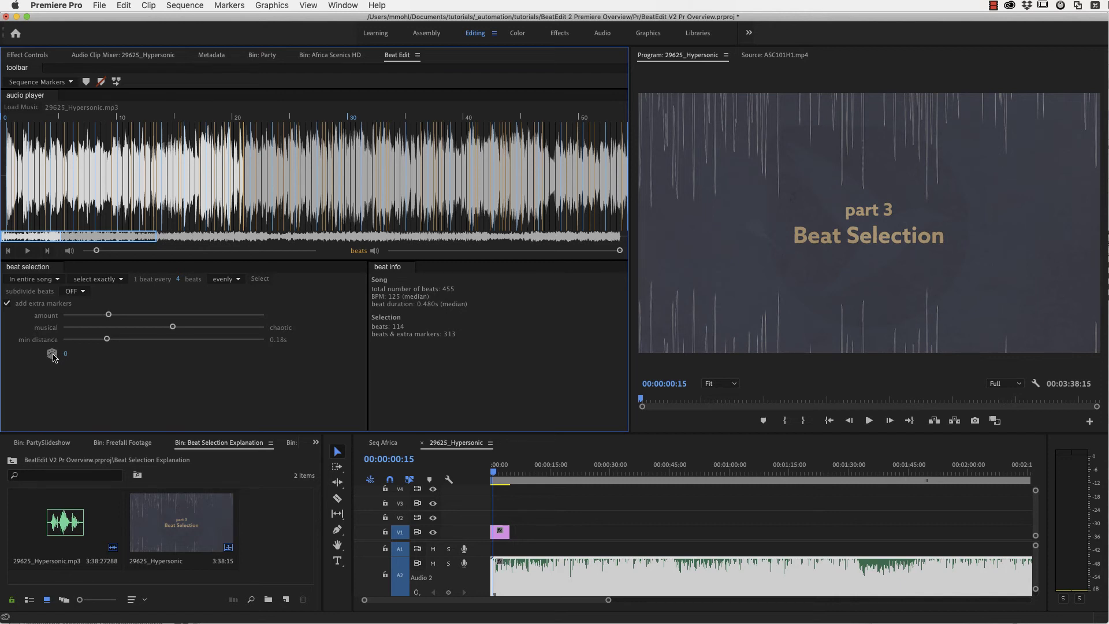
pyautogui.click(52, 355)
pyautogui.click(52, 354)
pyautogui.click(52, 354)
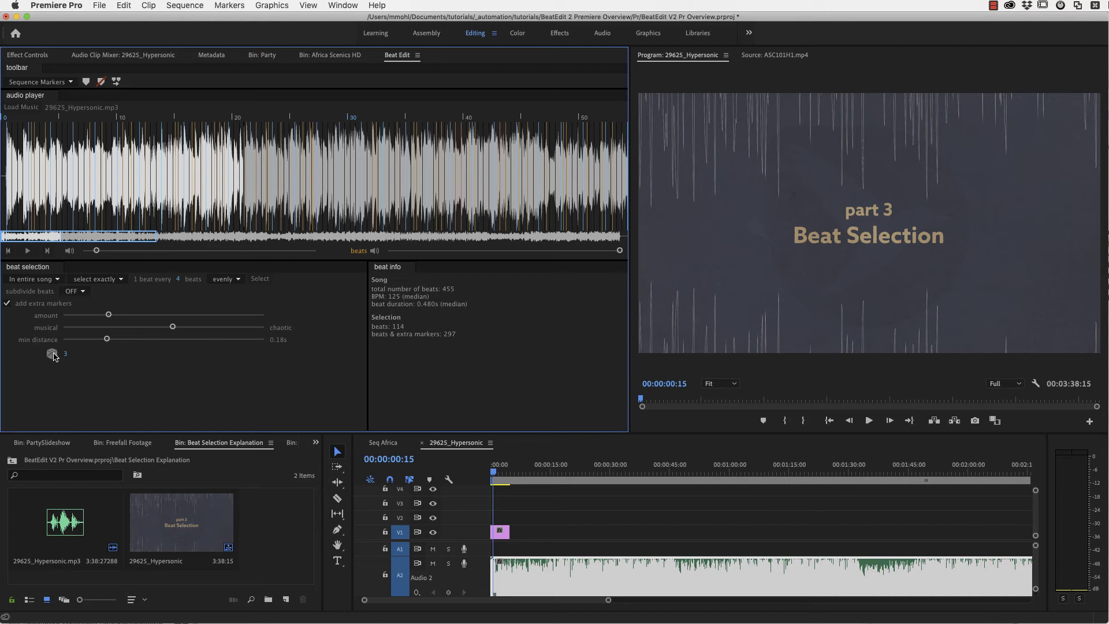
pyautogui.click(52, 354)
pyautogui.click(52, 354)
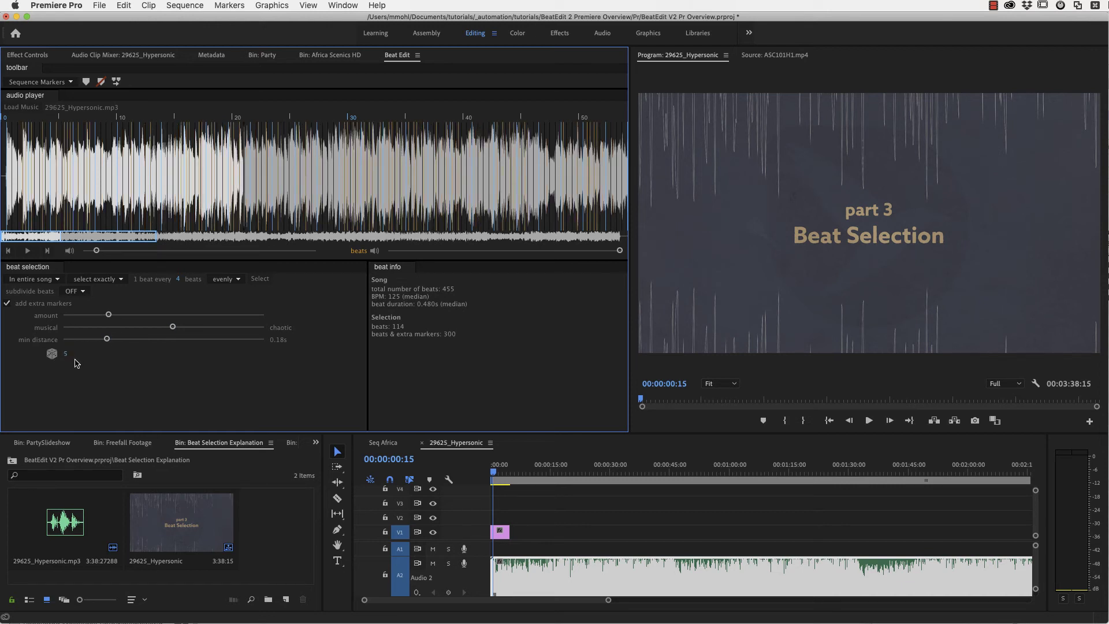
pyautogui.click(58, 357)
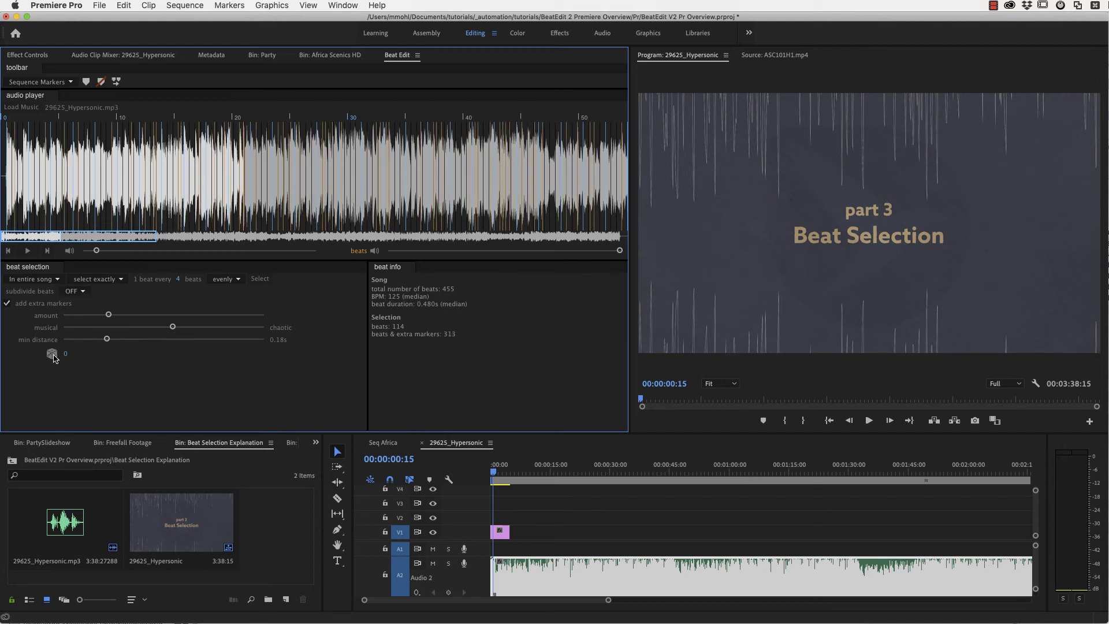
pyautogui.moveTo(173, 328); pyautogui.dragTo(63, 327)
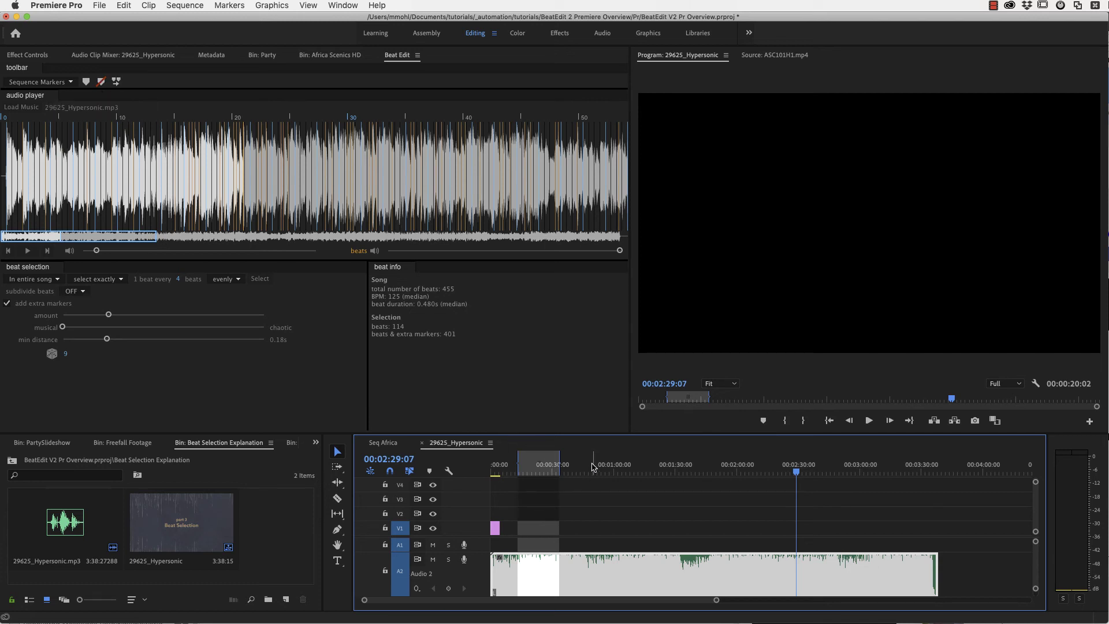
# Show the timeline's work area bar and trim it to end near 1:27.
pyautogui.moveTo(559, 465); pyautogui.dragTo(628, 465)
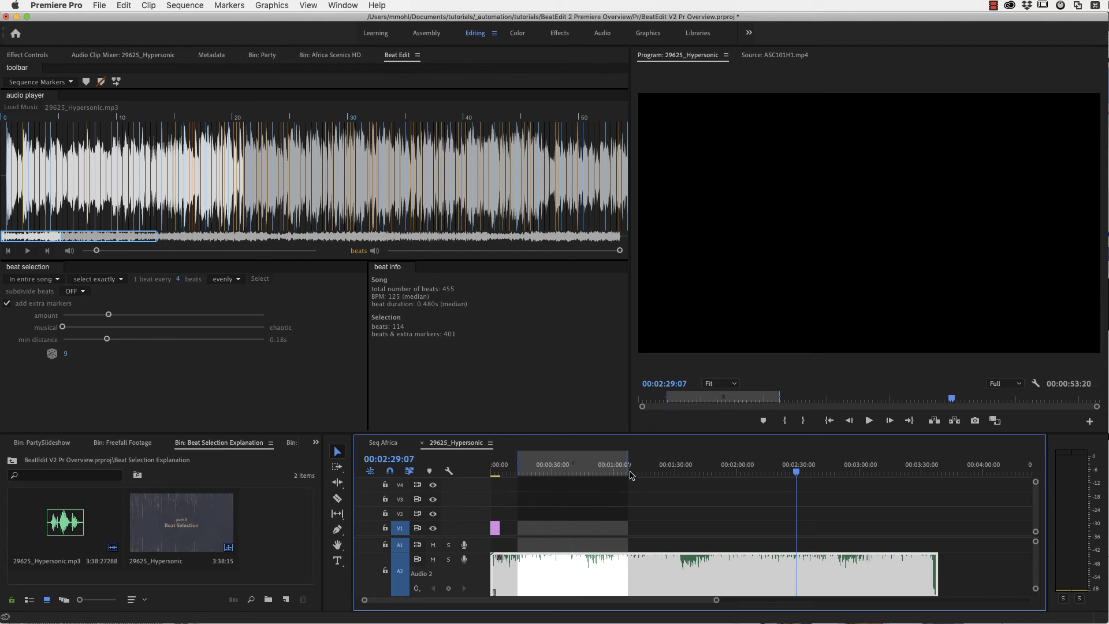
pyautogui.click(490, 443)
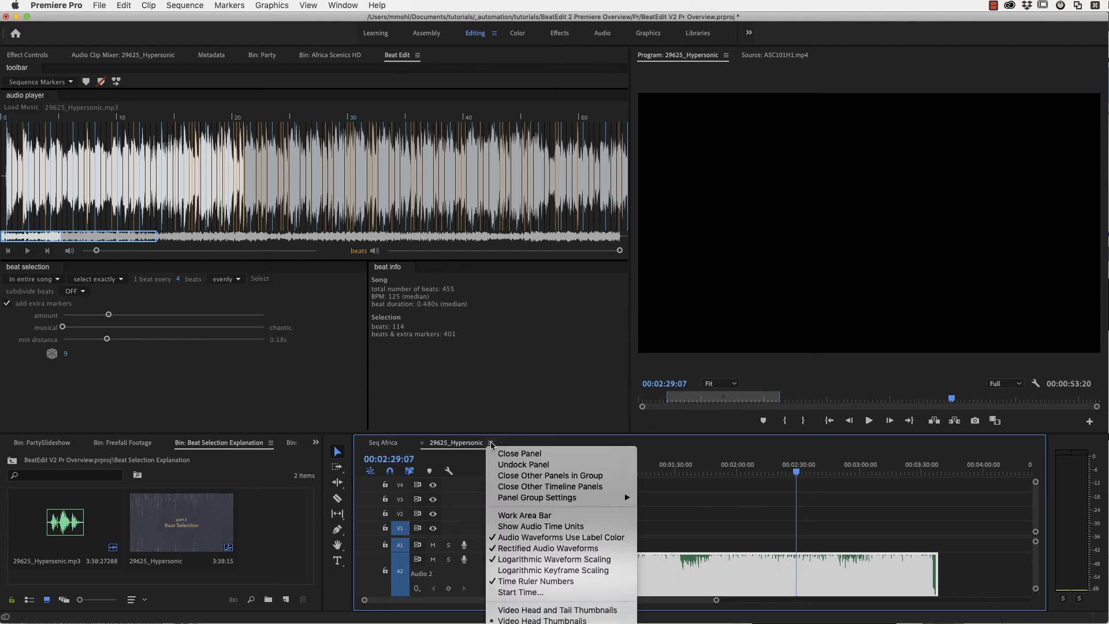
pyautogui.click(518, 516)
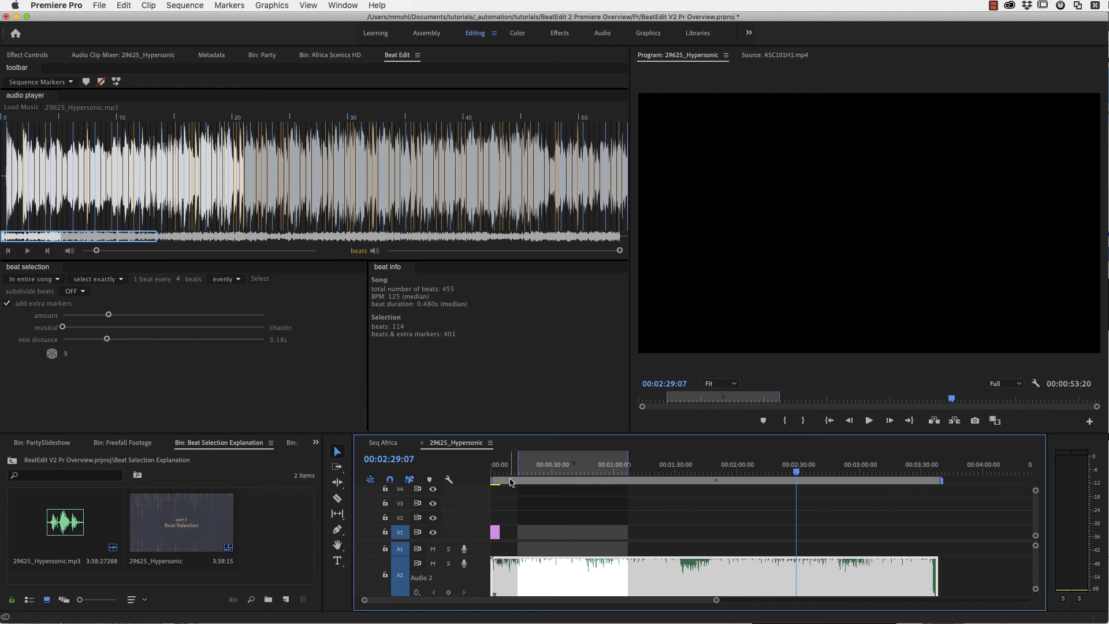
pyautogui.moveTo(943, 483); pyautogui.dragTo(687, 485)
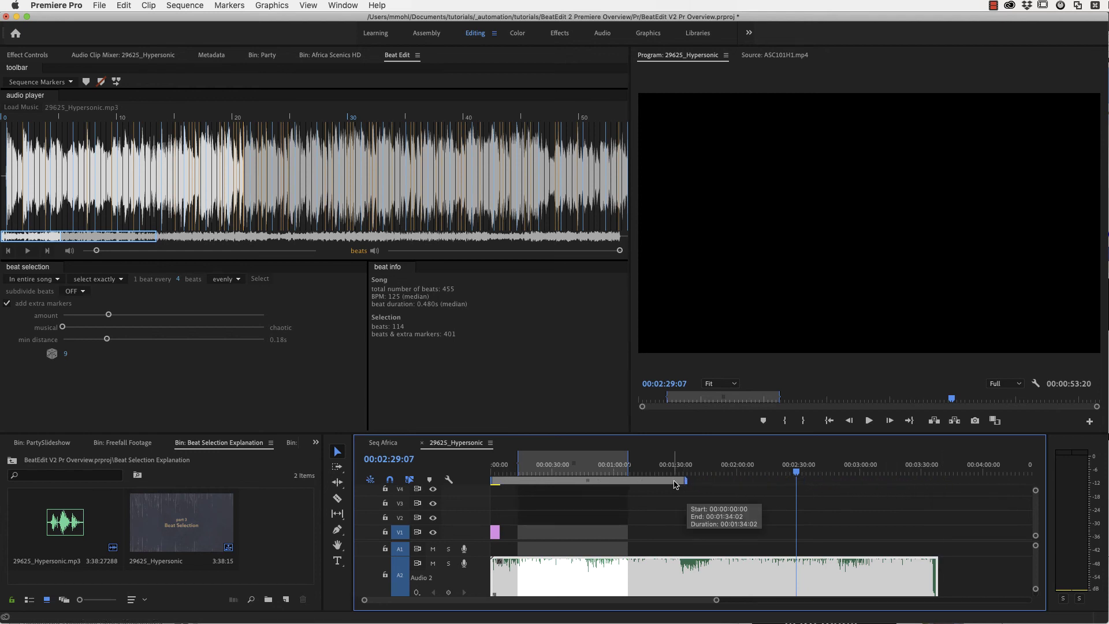
# Create beat markers within the work area, then shift it later and delete the markers inside.
pyautogui.keyDown('shift'); pyautogui.click(87, 83); pyautogui.keyUp('shift')
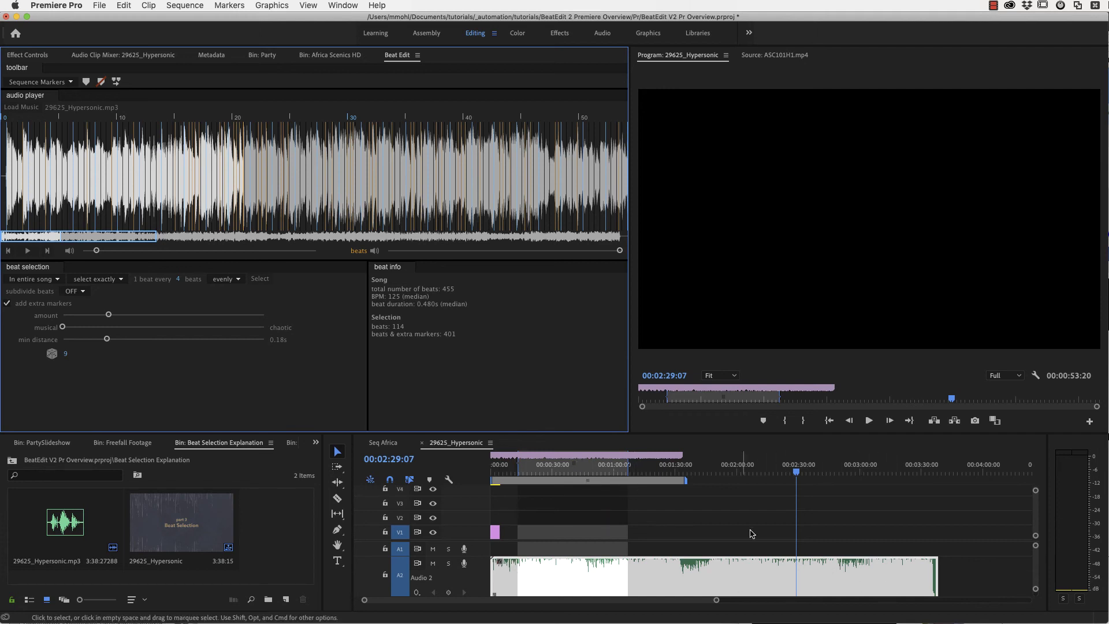
pyautogui.moveTo(588, 482); pyautogui.dragTo(677, 481)
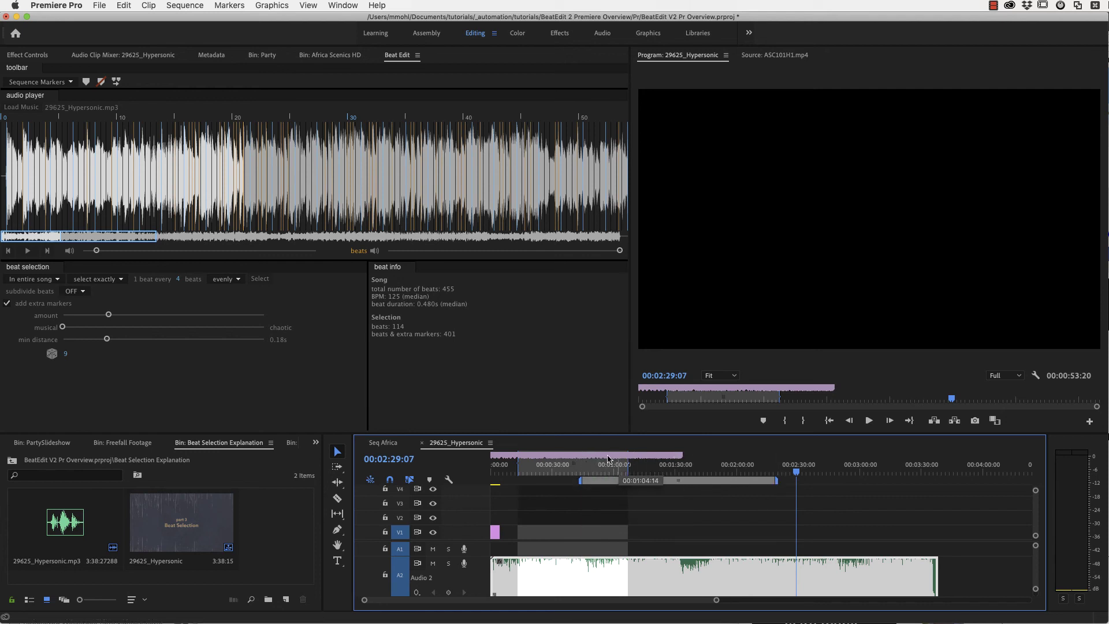
pyautogui.keyDown('shift'); pyautogui.click(101, 83); pyautogui.keyUp('shift')
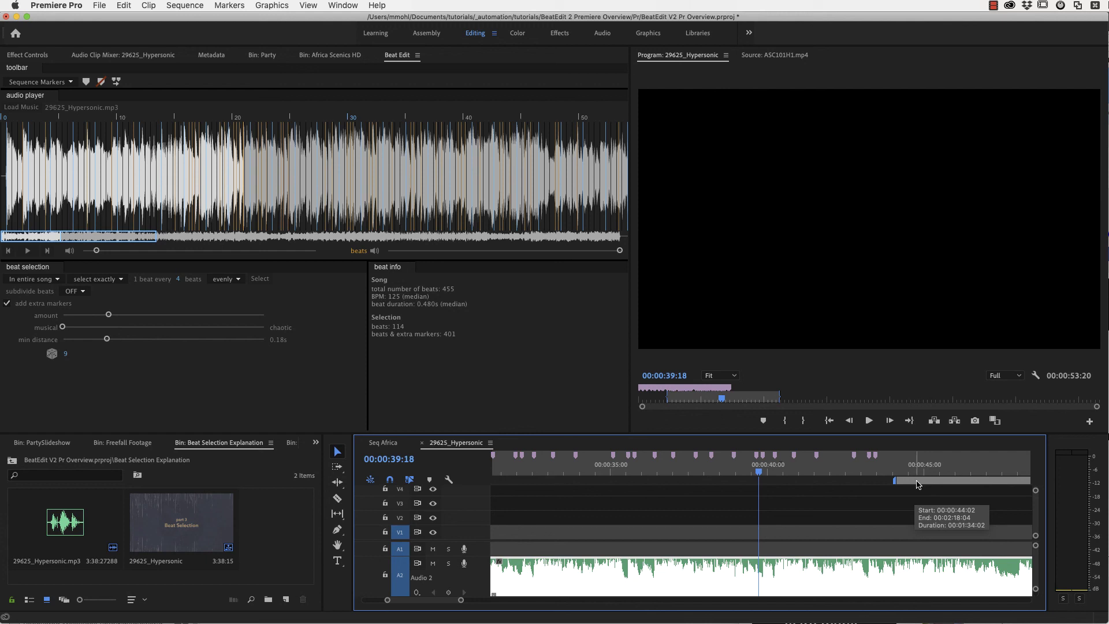
# Start the work area near 0:39 and move its markers to the playhead at about 43 seconds.
pyautogui.click(883, 481)
pyautogui.moveTo(883, 481); pyautogui.dragTo(791, 482)
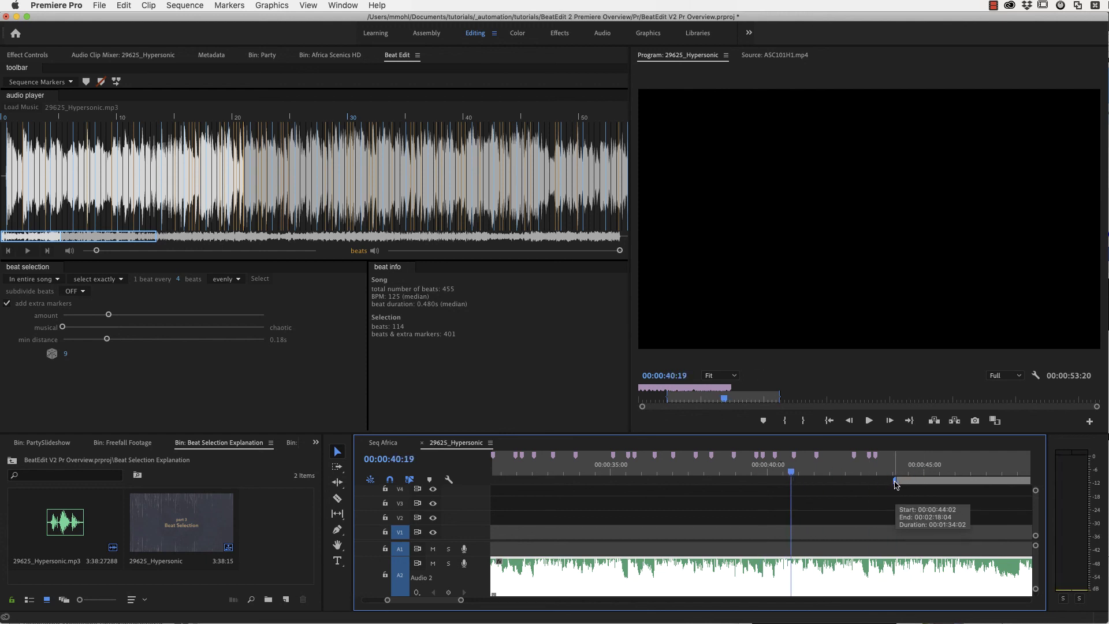
pyautogui.moveTo(895, 481); pyautogui.dragTo(746, 484)
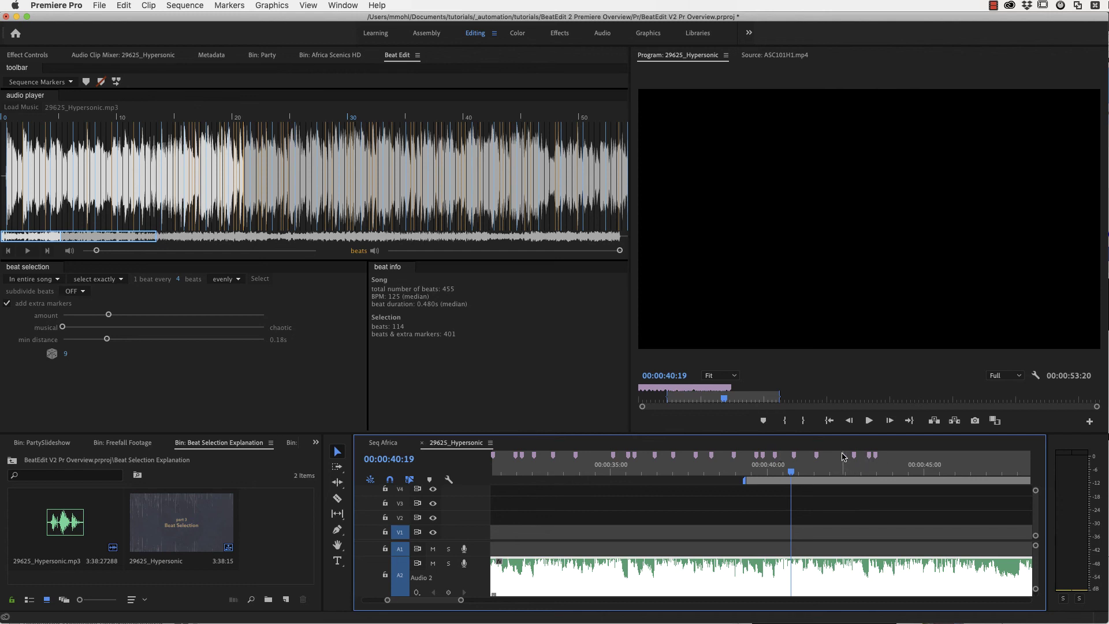
pyautogui.moveTo(790, 472); pyautogui.dragTo(886, 473)
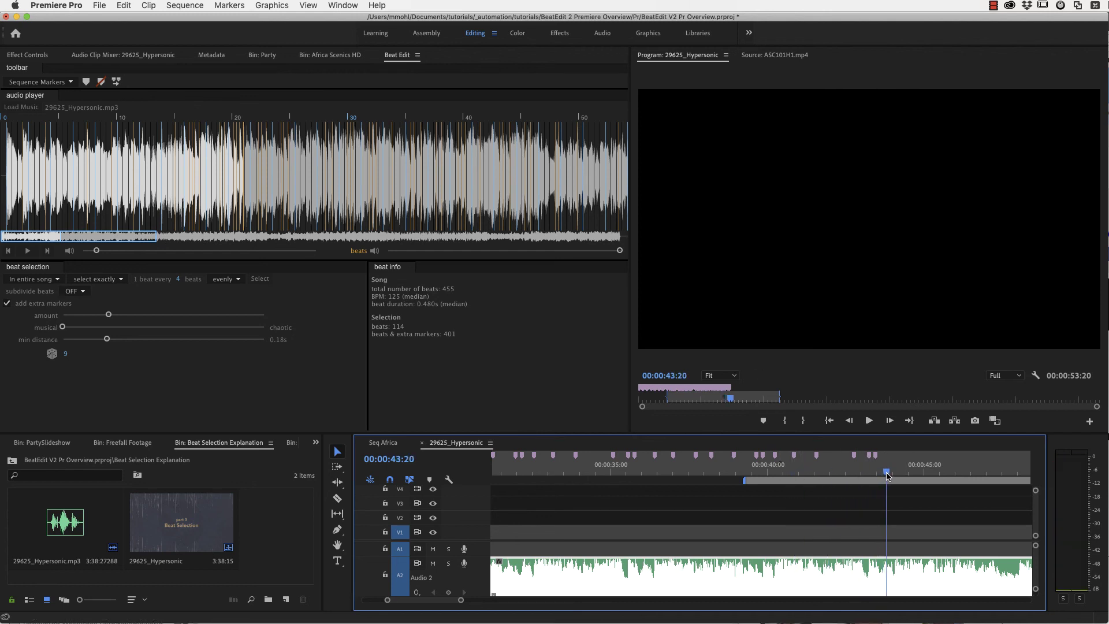
pyautogui.click(118, 84)
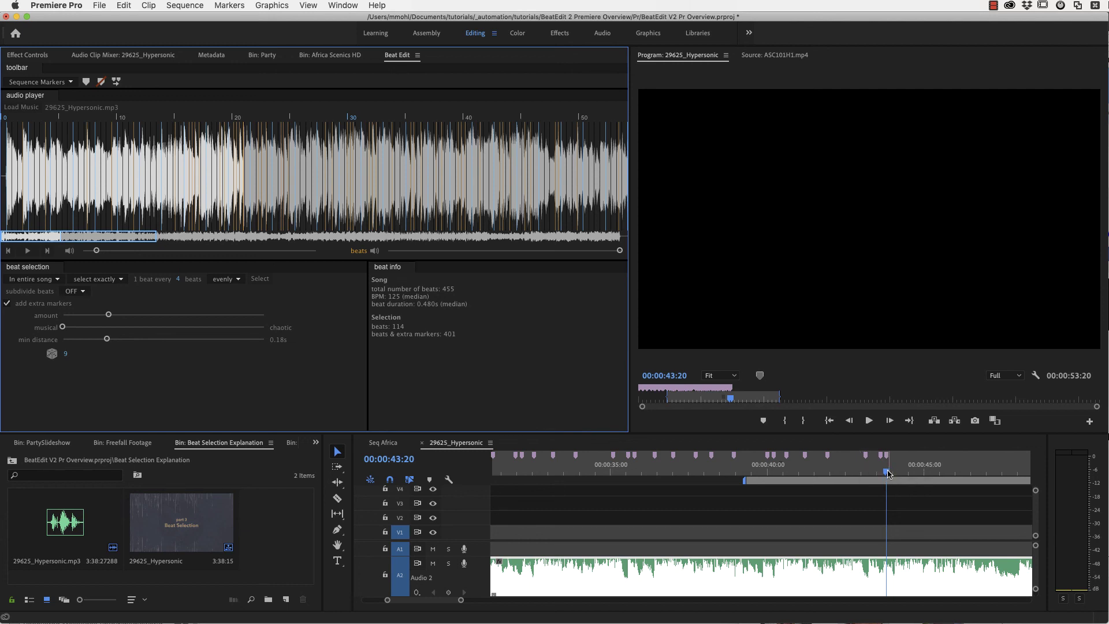
# Move the work-area markers to the playhead at 00:00:42:17, then again at 00:00:44:09.
pyautogui.moveTo(888, 474); pyautogui.dragTo(854, 473)
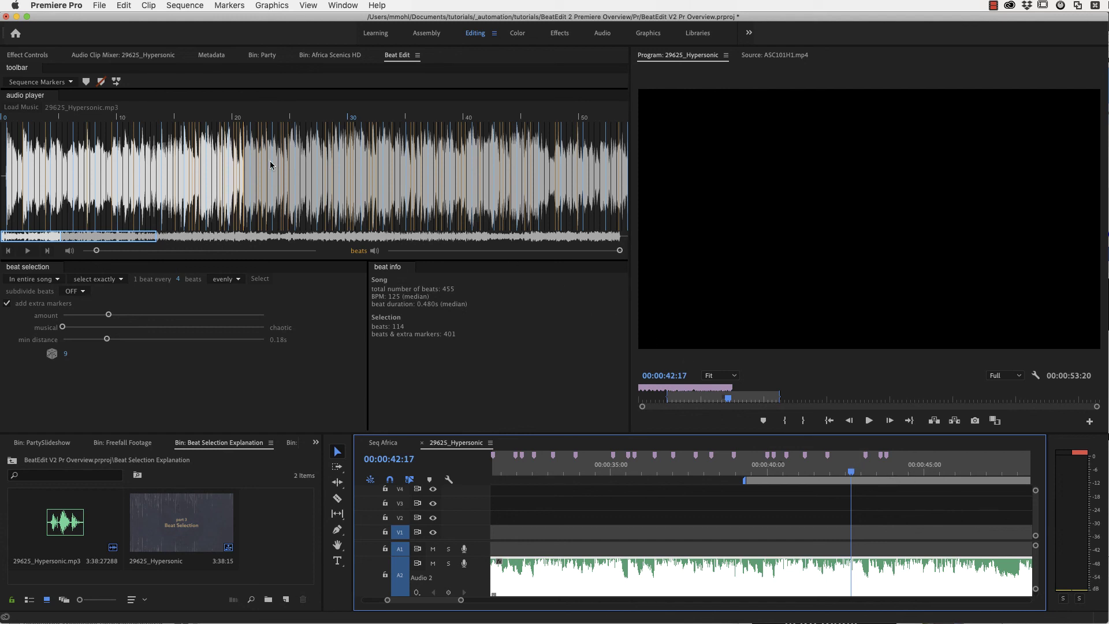
pyautogui.click(115, 84)
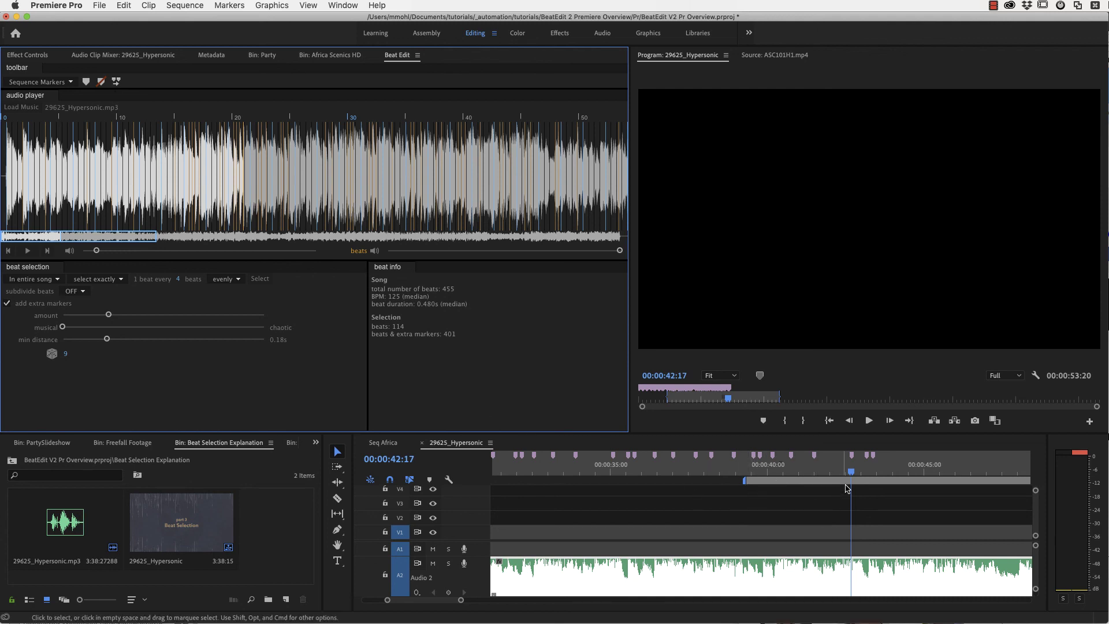
pyautogui.click(872, 475)
pyautogui.press('space')
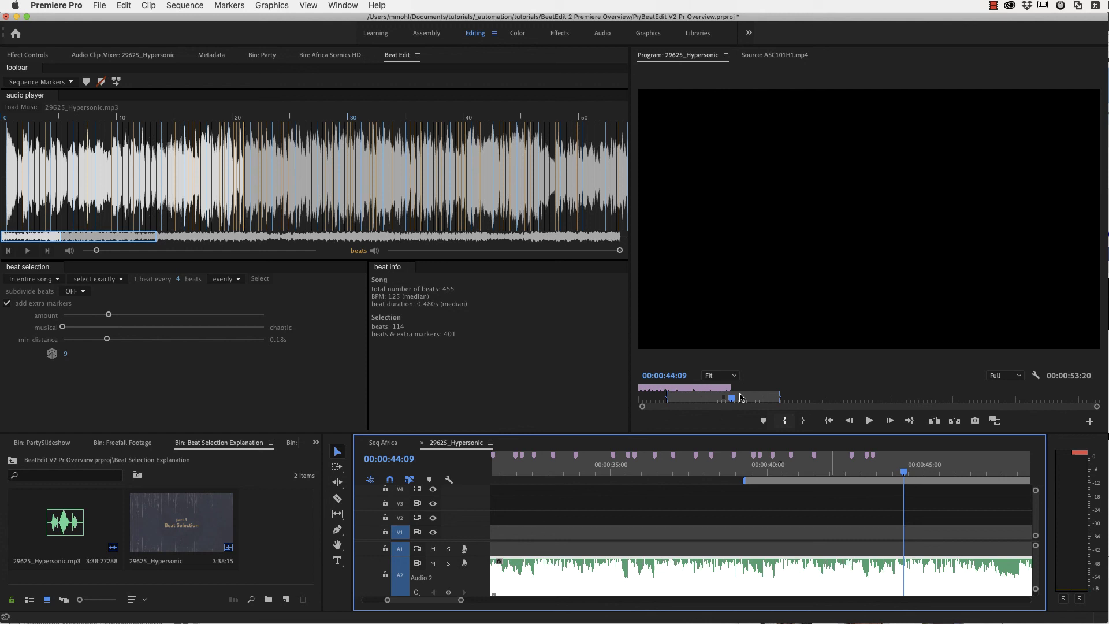
pyautogui.click(117, 82)
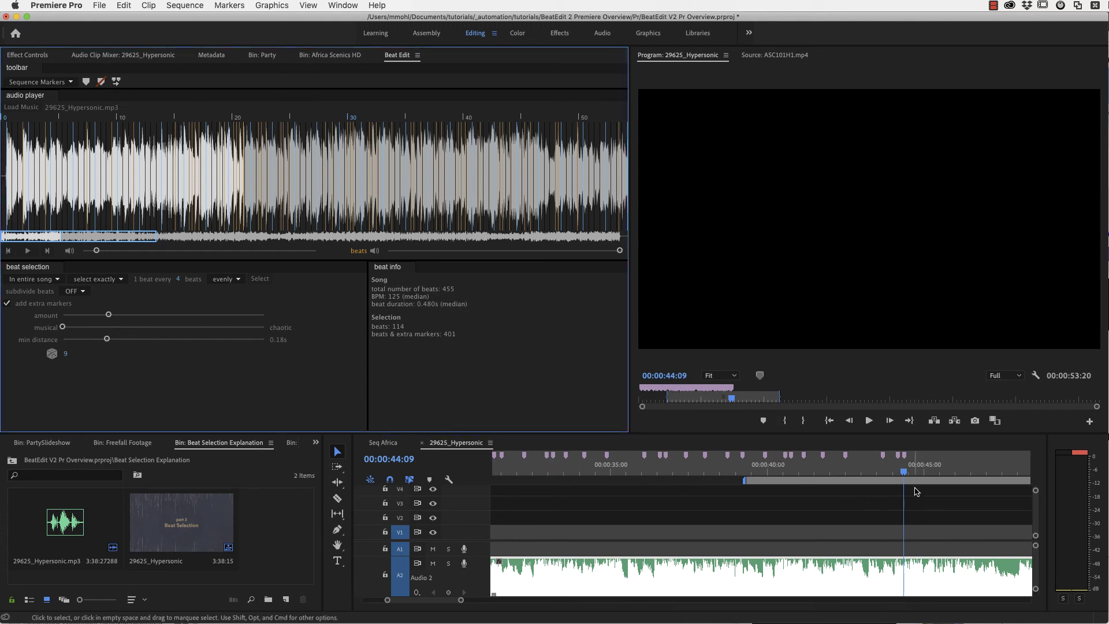